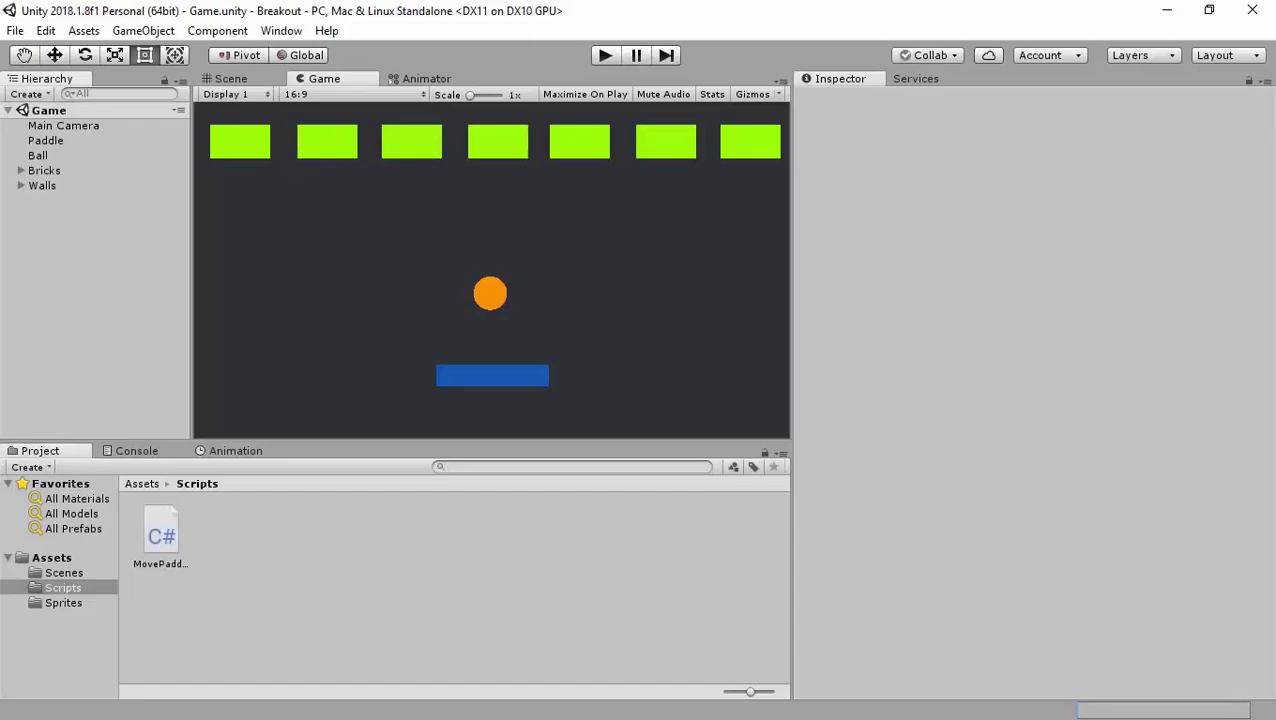
Step: Add a Rigidbody 2D component to the Ball and set its Gravity Scale to 0
{"action": "left_click", "coordinate": [74, 155]}
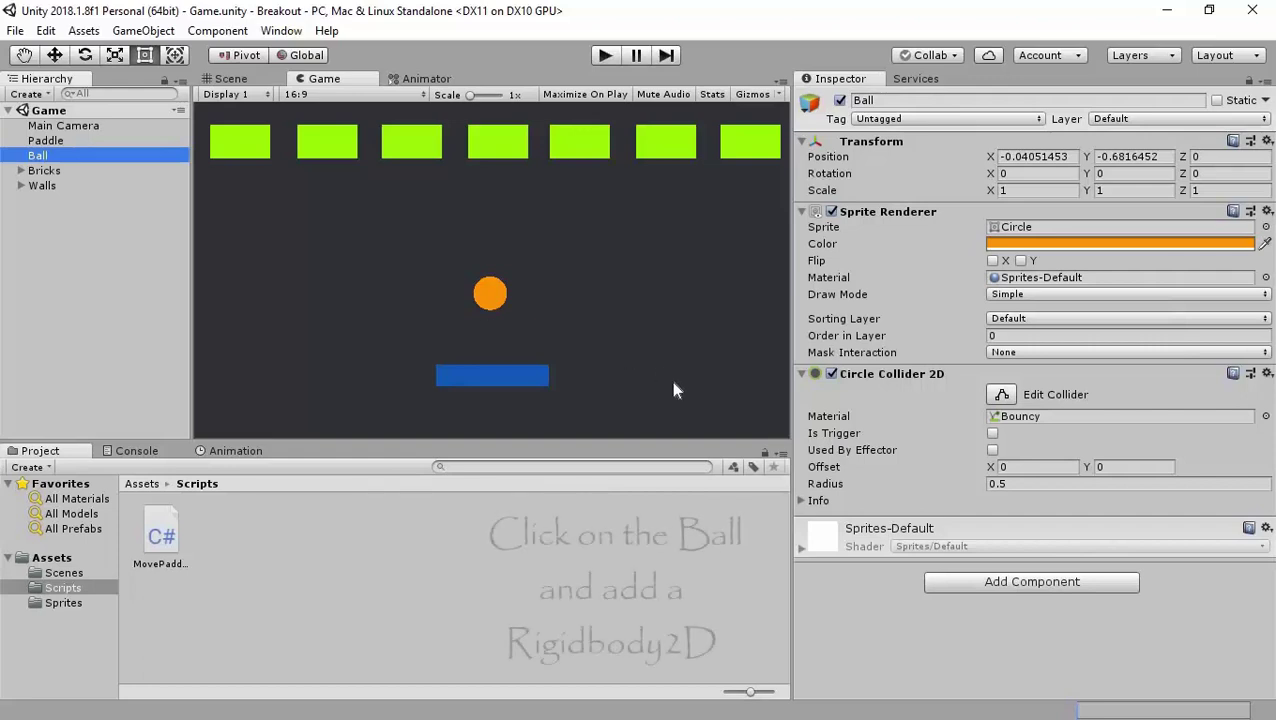
{"action": "left_click", "coordinate": [1115, 587]}
{"action": "left_click", "coordinate": [1116, 588]}
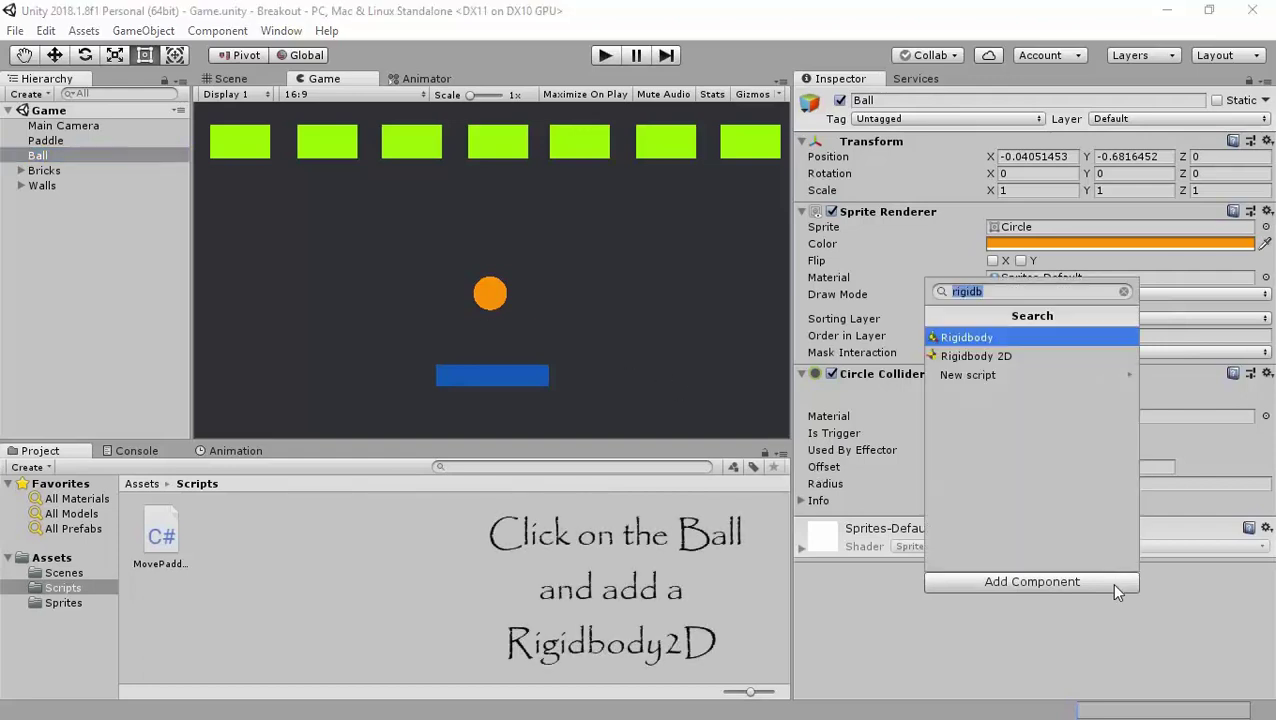
{"action": "left_click", "coordinate": [1071, 356]}
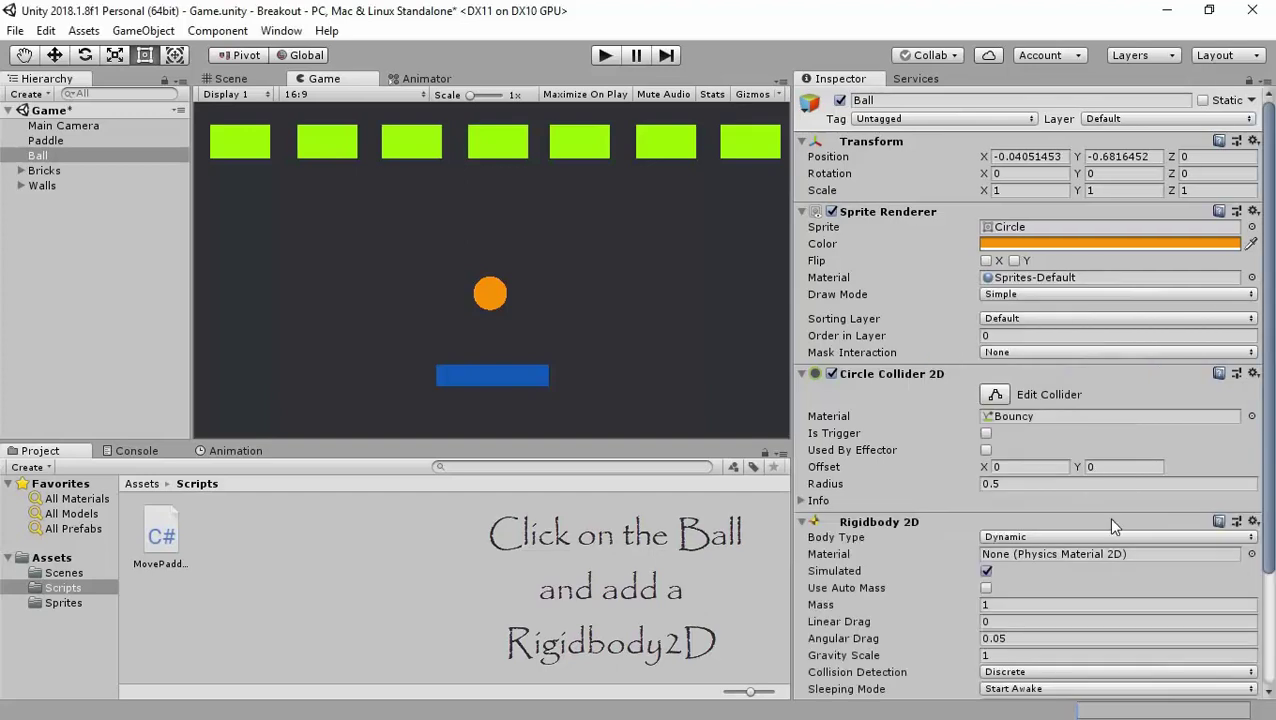
{"action": "scroll", "coordinate": [1108, 516], "scroll_direction": "down", "scroll_amount": 3}
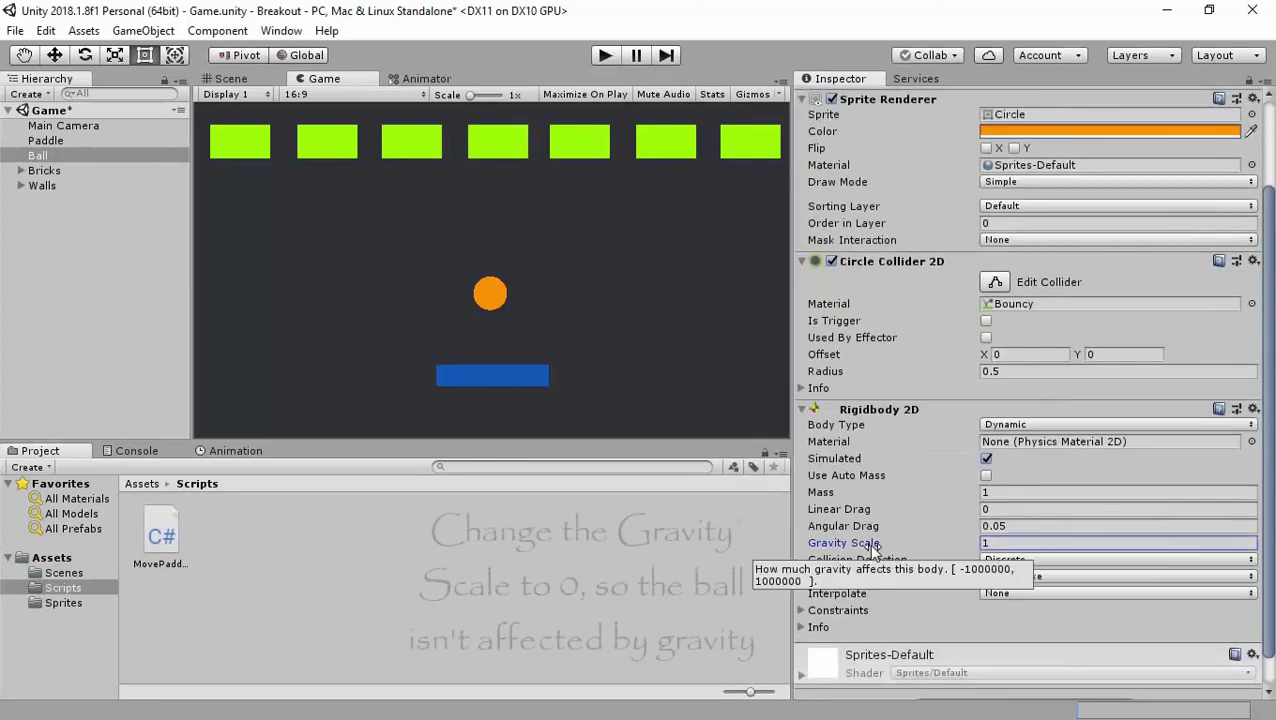
{"action": "left_click", "coordinate": [986, 543]}
{"action": "type", "text": "0"}
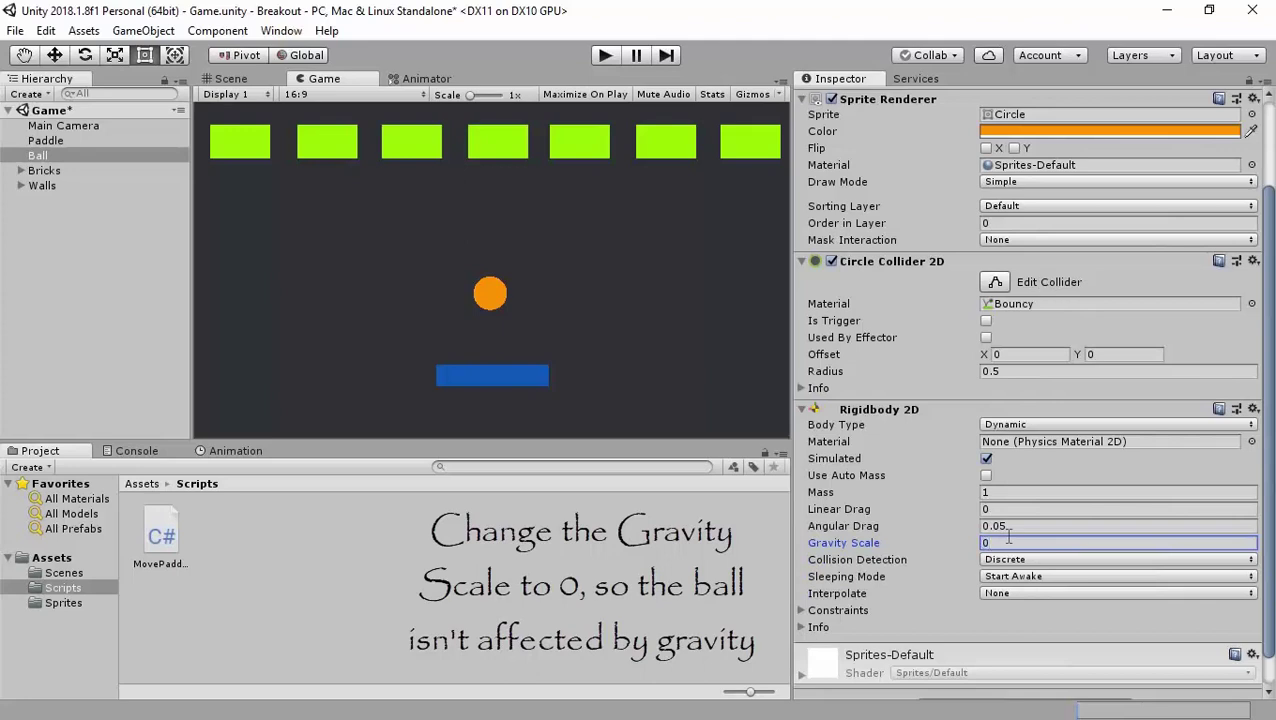
{"action": "scroll", "coordinate": [1036, 524], "scroll_direction": "up", "scroll_amount": 3}
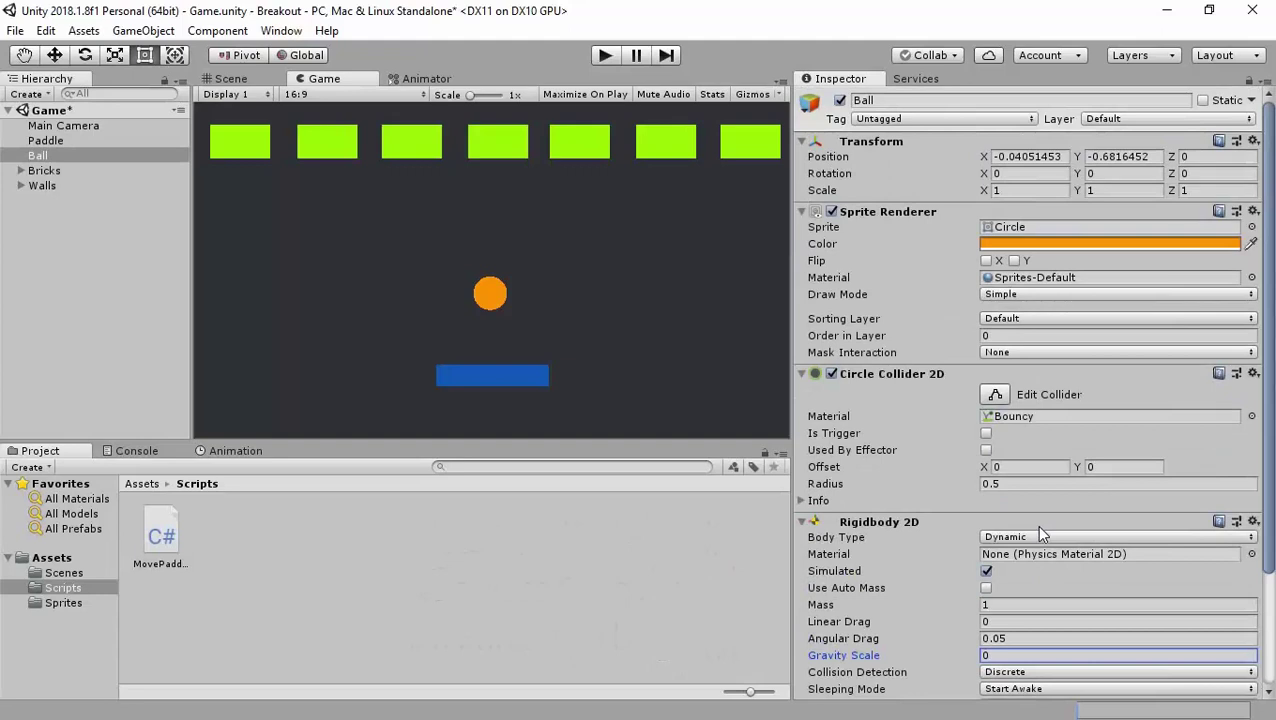
{"action": "left_click", "coordinate": [147, 315]}
Step: Create a C# script named Ball in the Scripts folder and open it for editing
{"action": "right_click", "coordinate": [243, 529]}
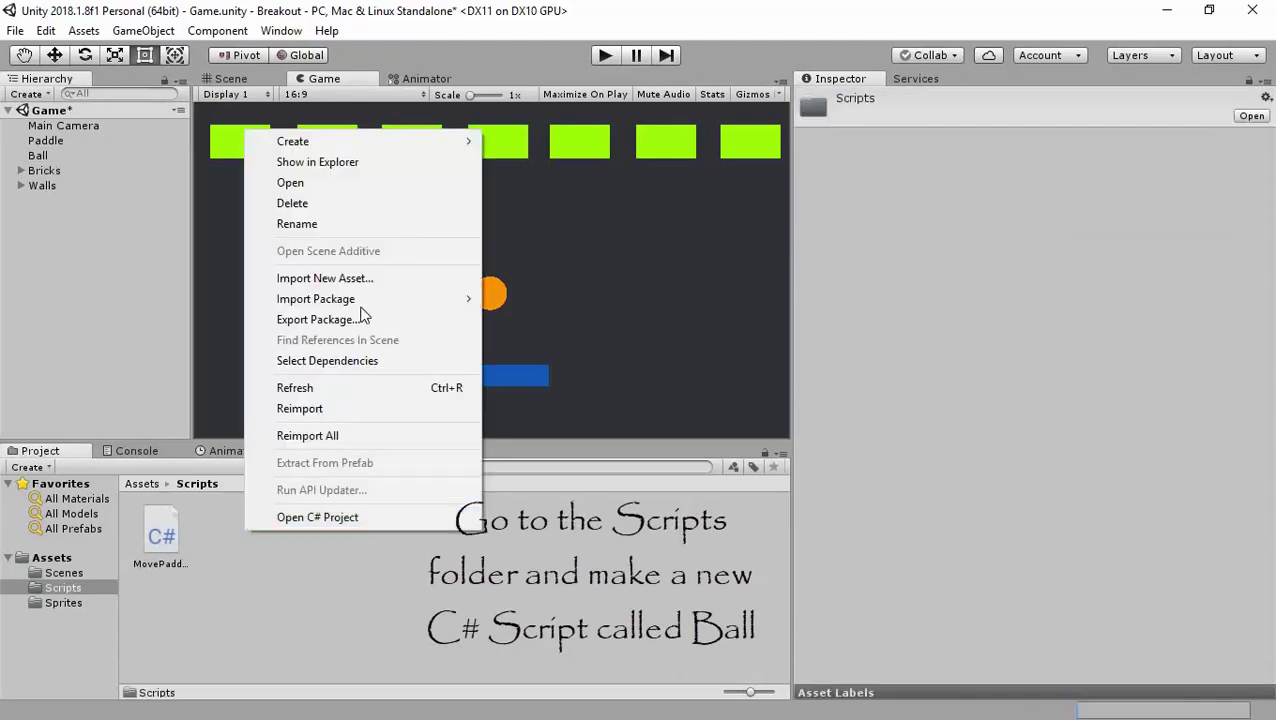
{"action": "mouse_move", "coordinate": [390, 141]}
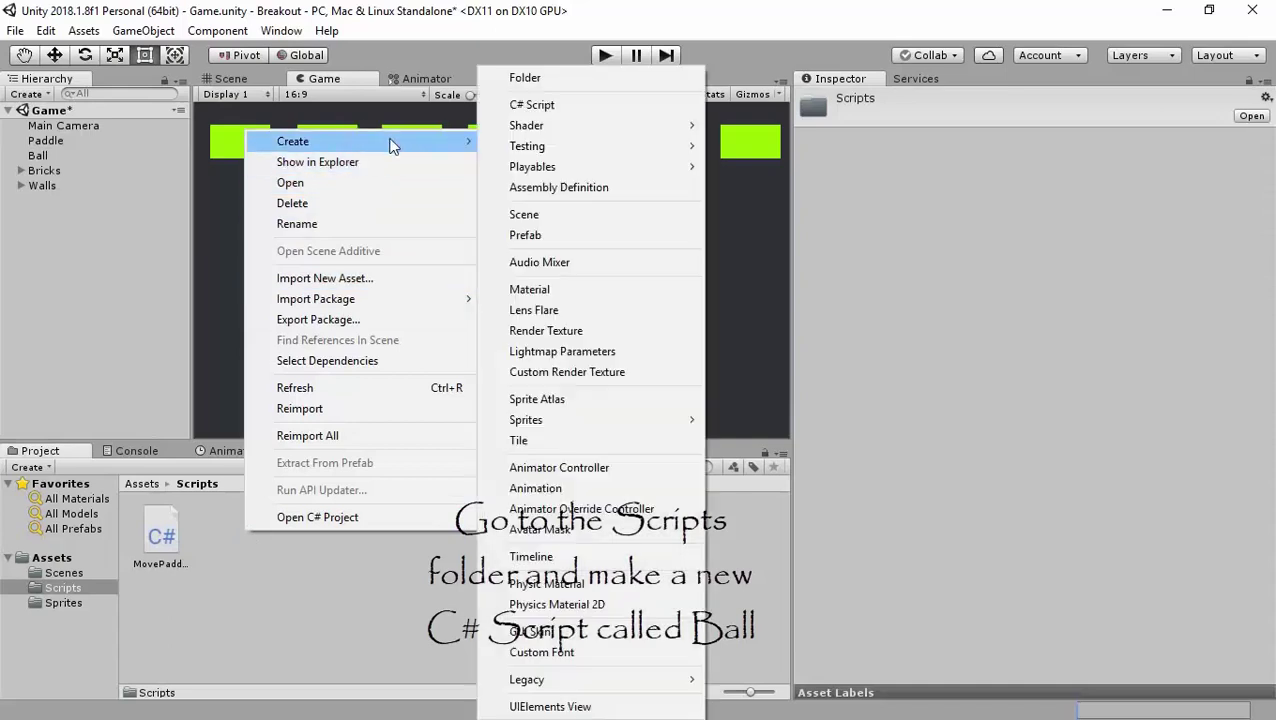
{"action": "left_click", "coordinate": [633, 101]}
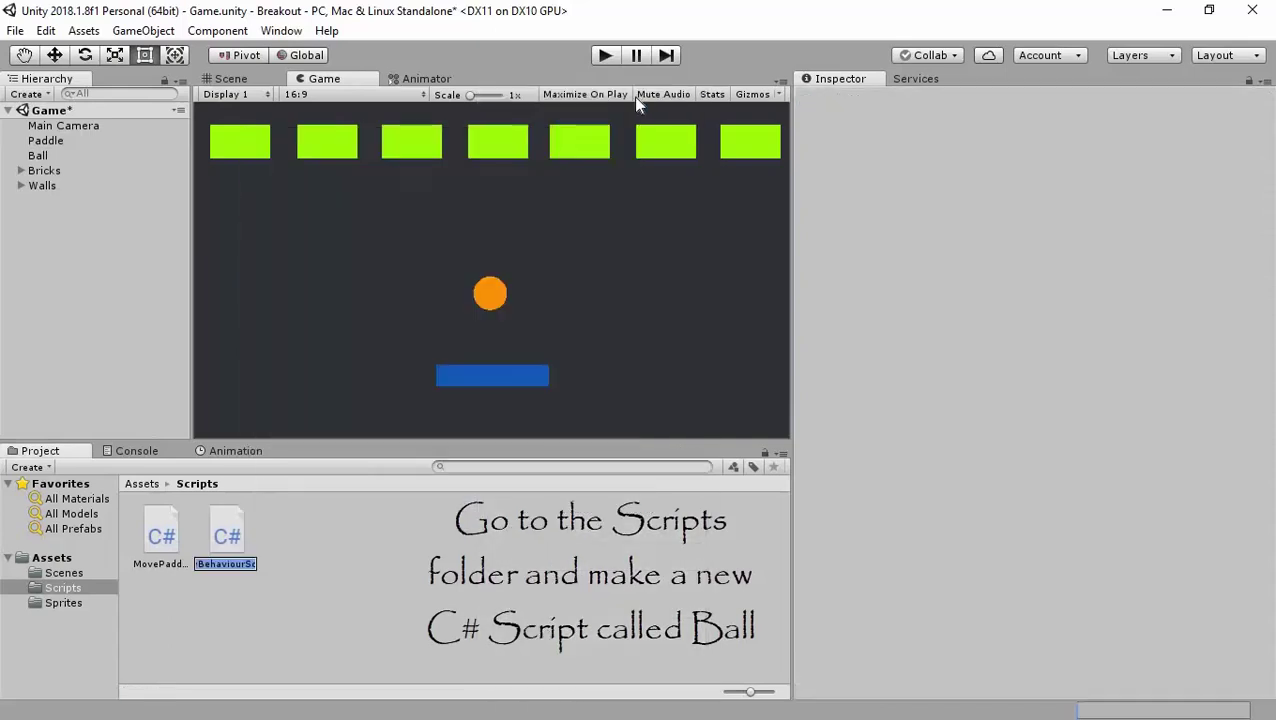
{"action": "type", "text": "Ball"}
{"action": "left_click", "coordinate": [587, 474]}
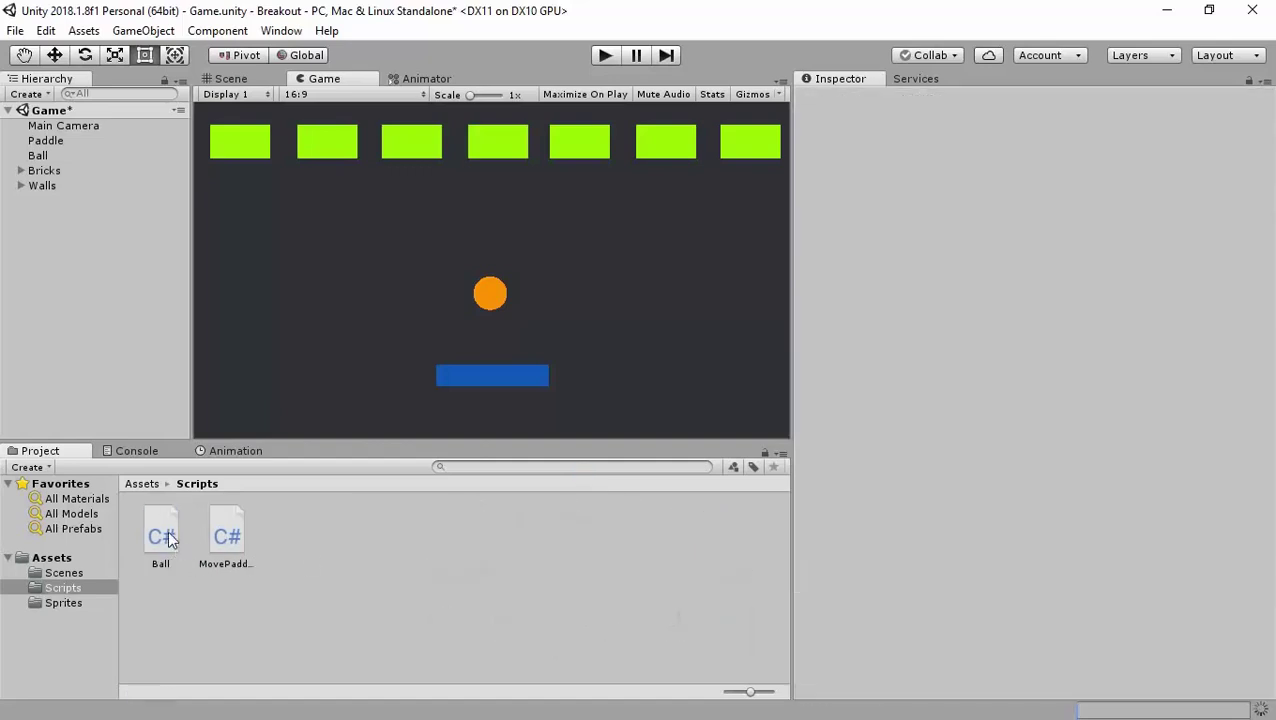
{"action": "double_click", "coordinate": [170, 540]}
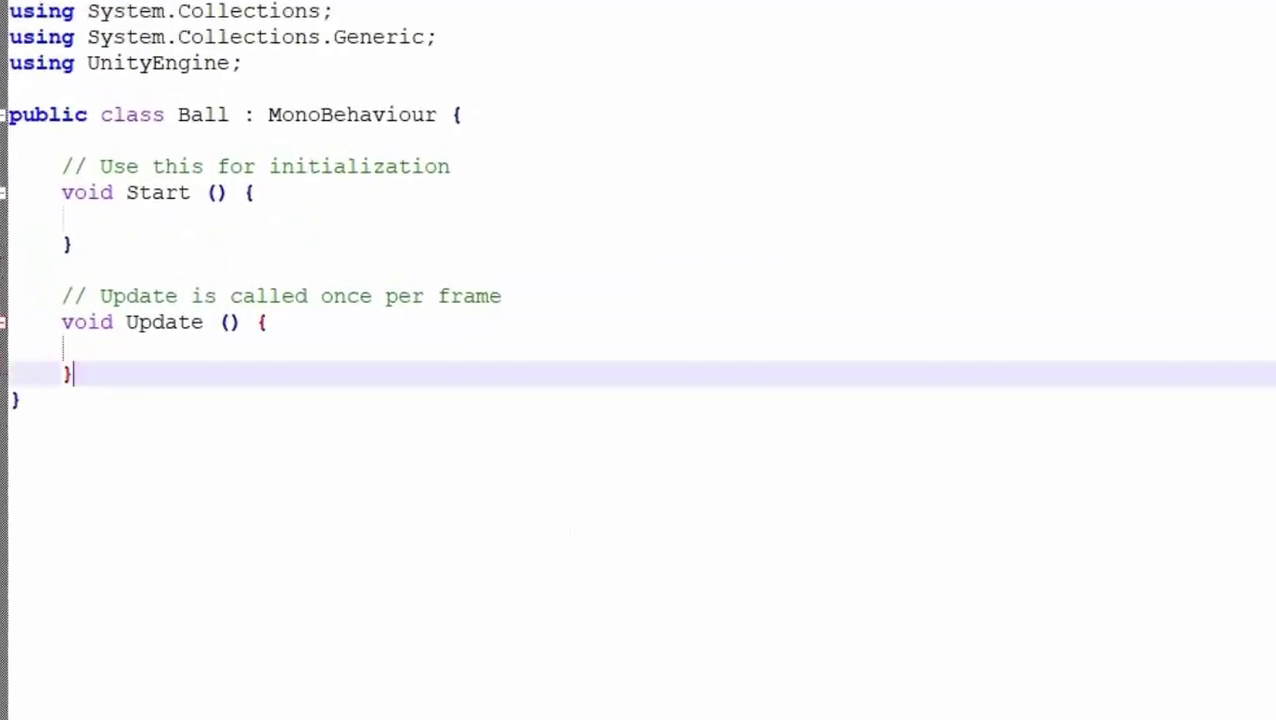
Step: Delete the default Start and Update methods, leaving an empty line inside the class
{"action": "left_click_drag", "start_coordinate": [115, 343], "coordinate": [68, 212]}
{"action": "key", "text": "Delete"}
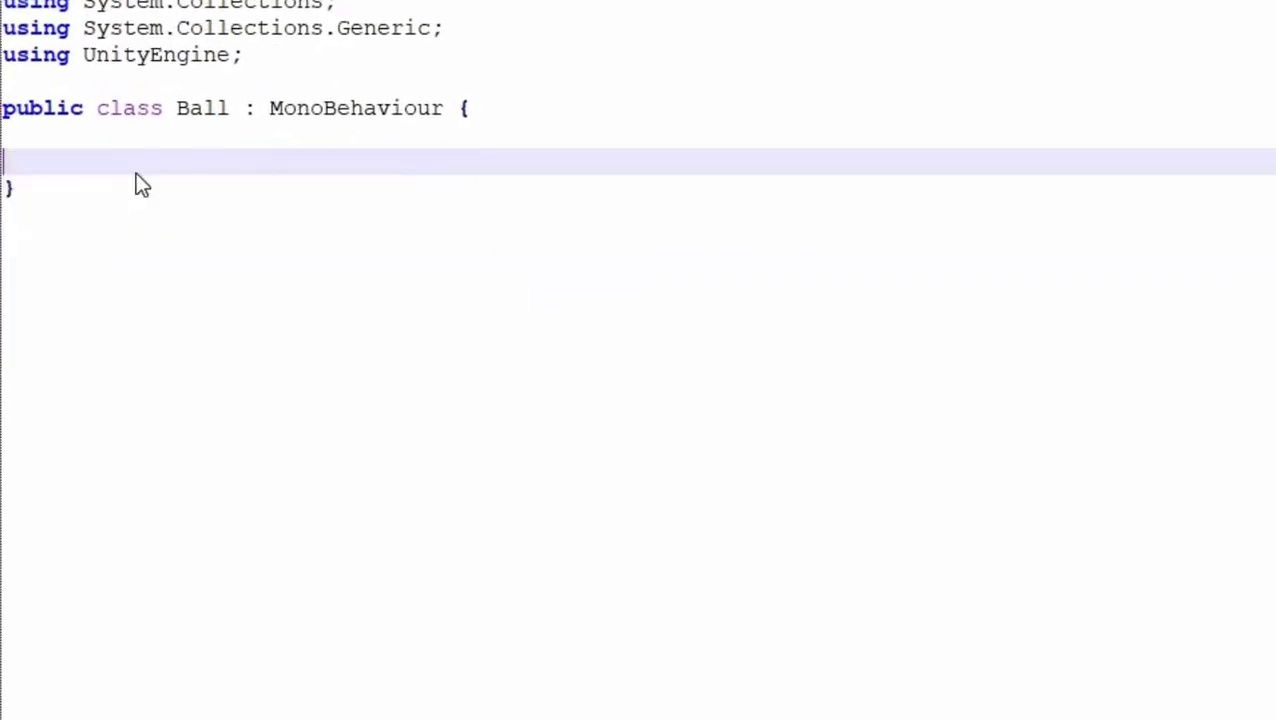
{"action": "key", "text": "Down"}
{"action": "key", "text": "Down"}
{"action": "key", "text": "Left"}
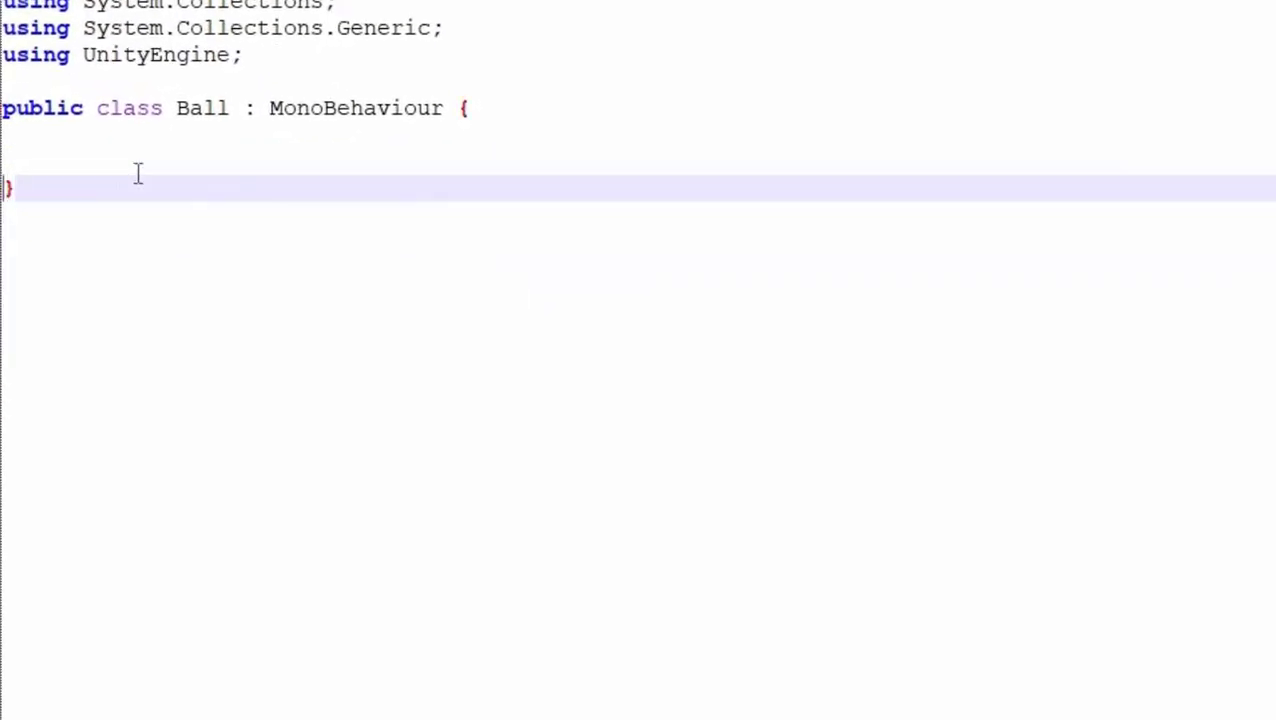
{"action": "key", "text": "Up"}
{"action": "key", "text": "Return"}
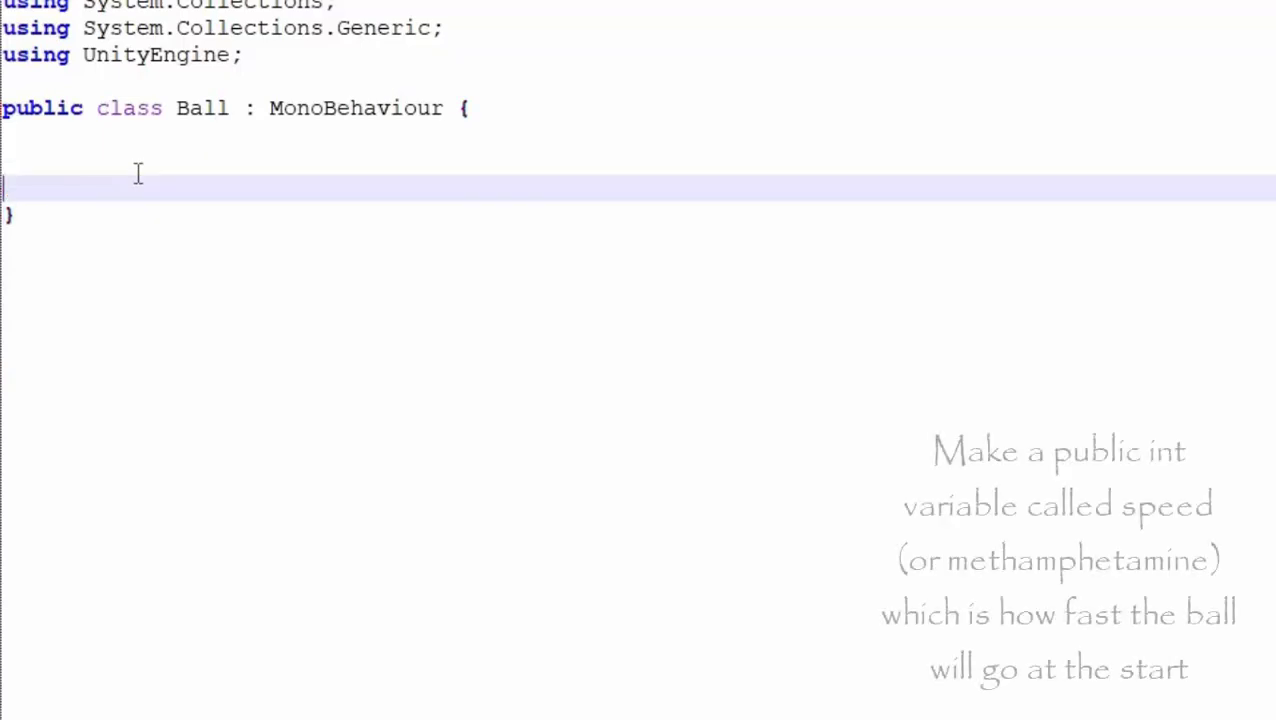
{"action": "key", "text": "Up"}
Step: Declare public int speed and public Vector2 direction = Vector2.down in the Ball class
{"action": "type", "text": "publi"}
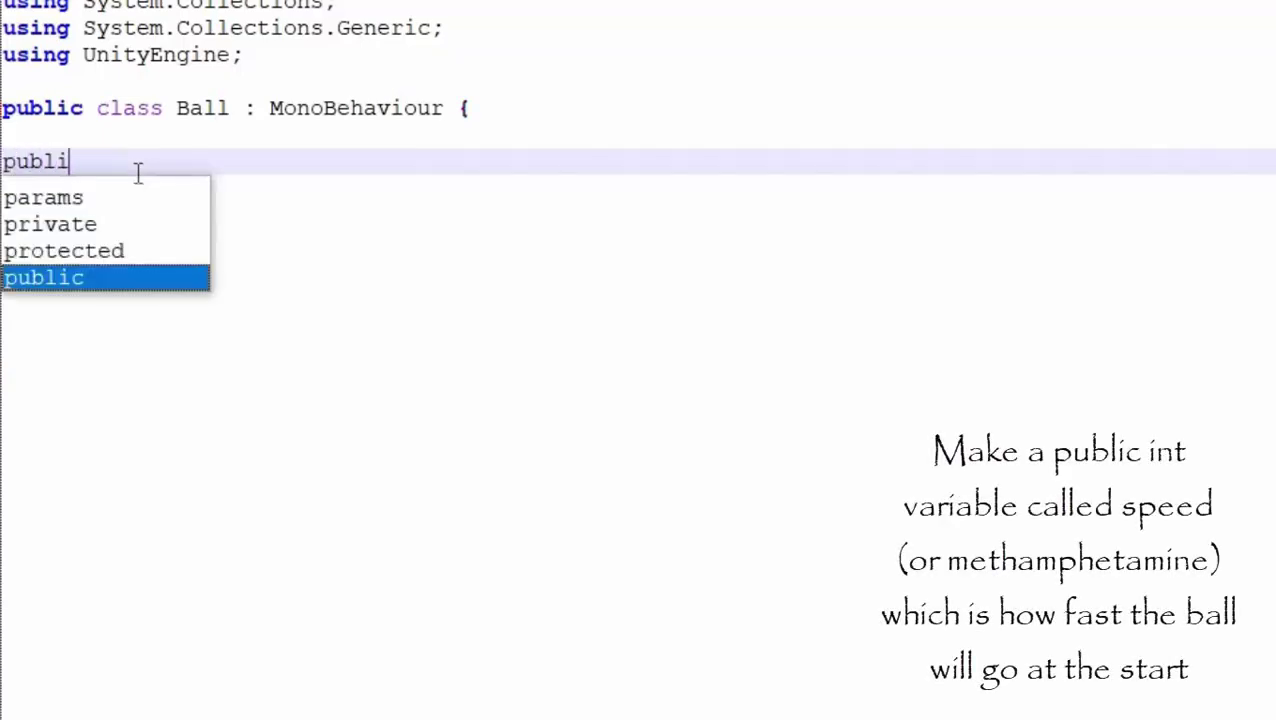
{"action": "type", "text": "c int speed"}
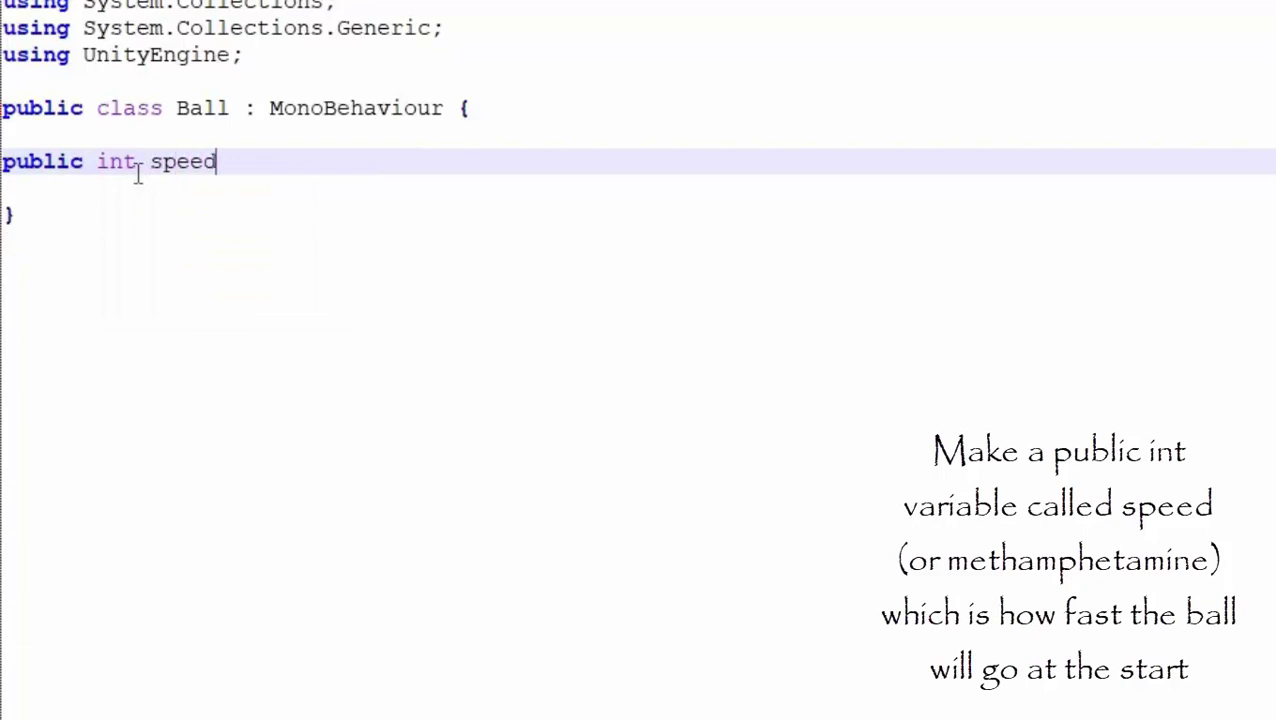
{"action": "type", "text": ";"}
{"action": "key", "text": "Return"}
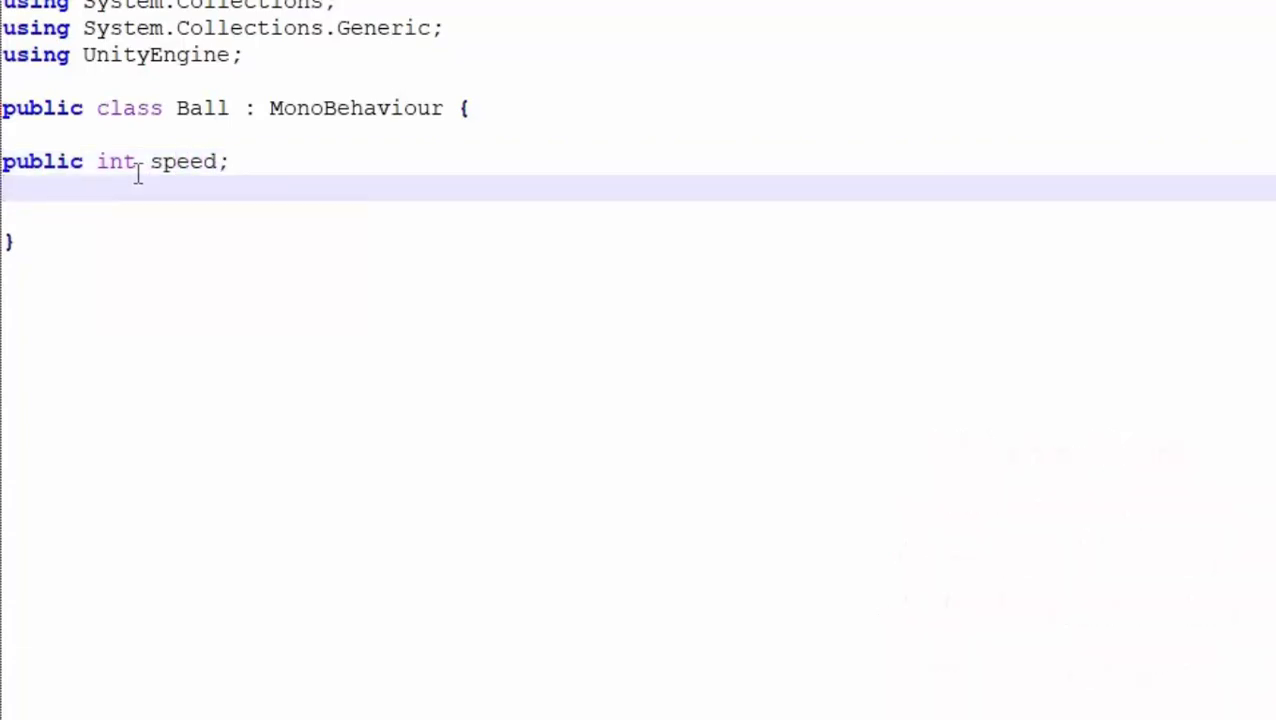
{"action": "type", "text": "public V"}
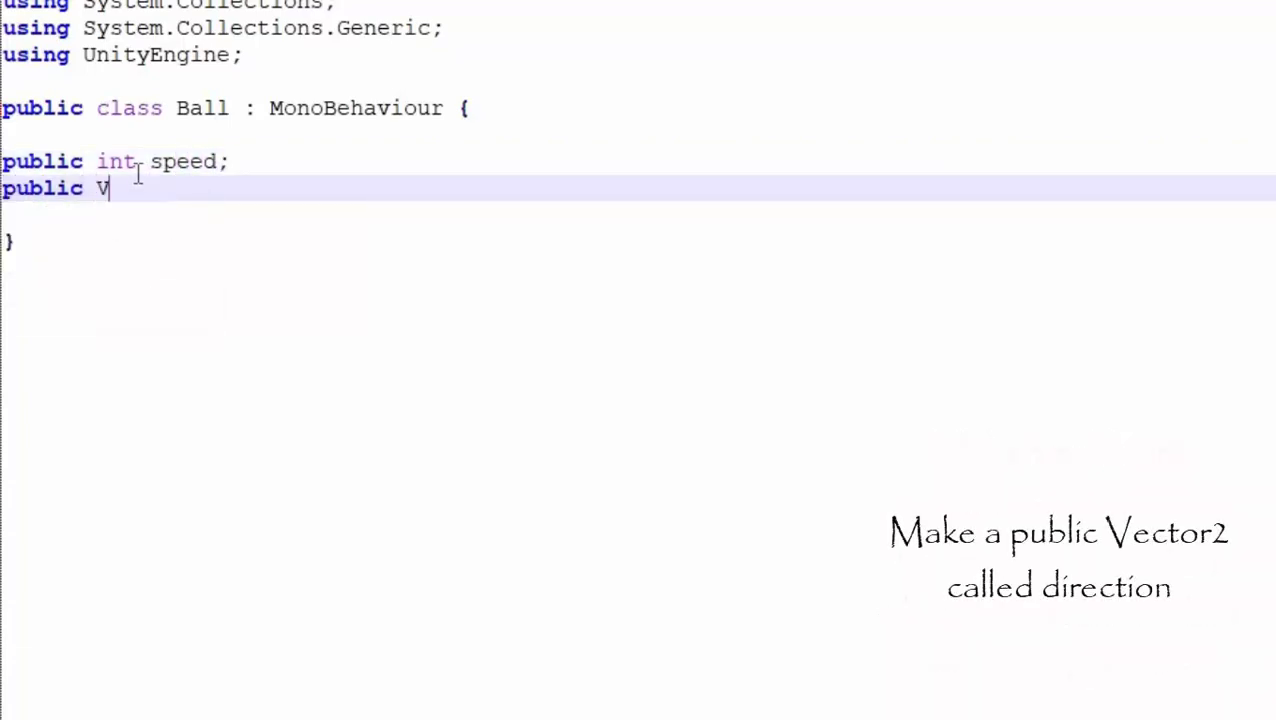
{"action": "type", "text": "ector2 "}
{"action": "type", "text": "directio"}
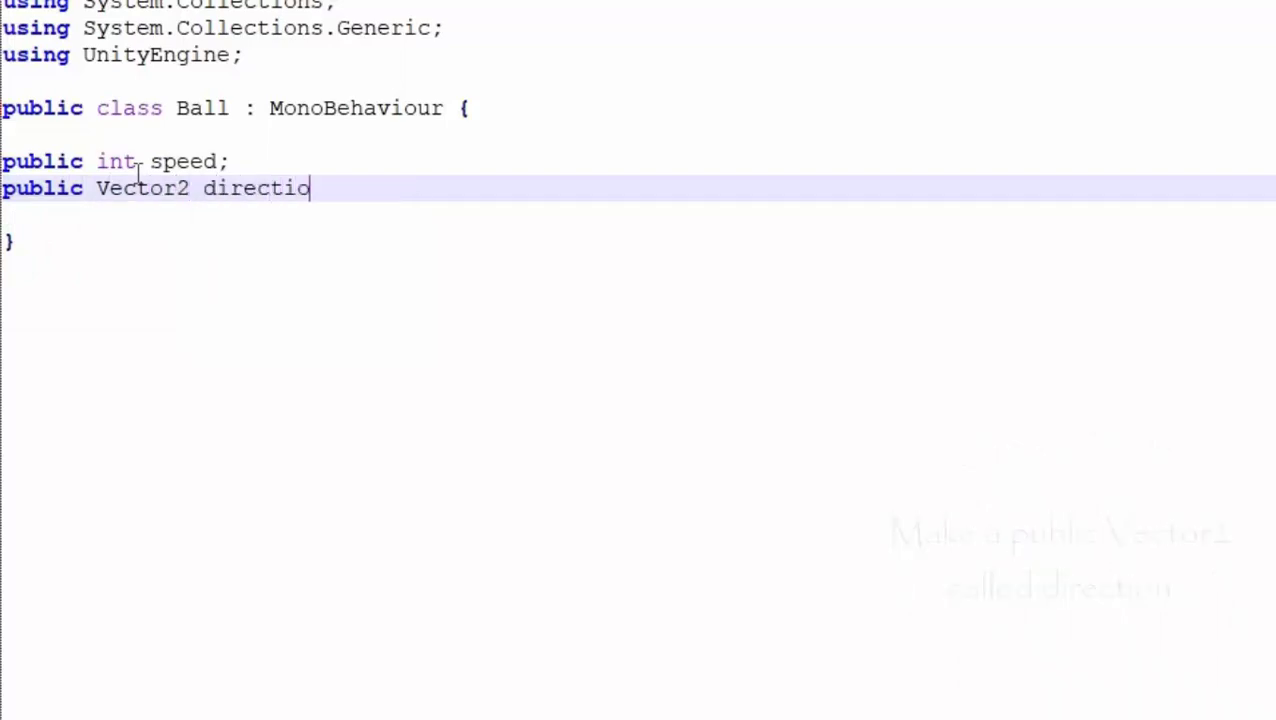
{"action": "type", "text": "n = "}
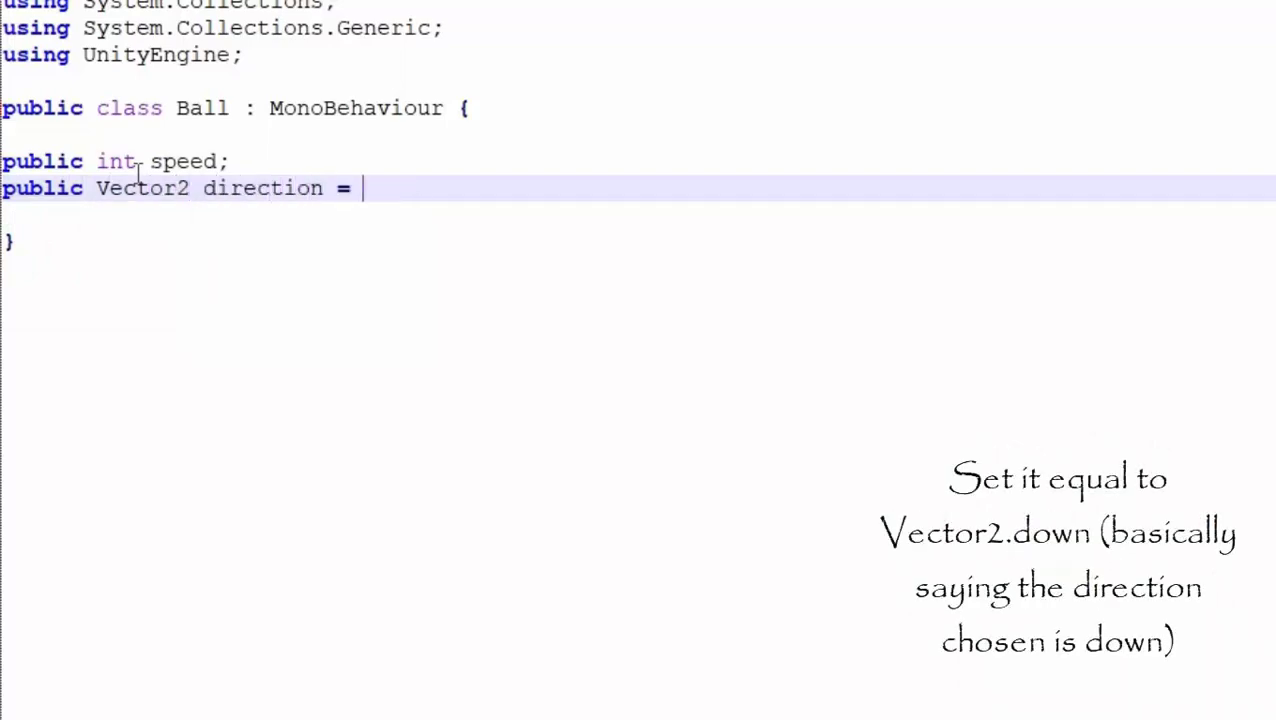
{"action": "type", "text": "Vector"}
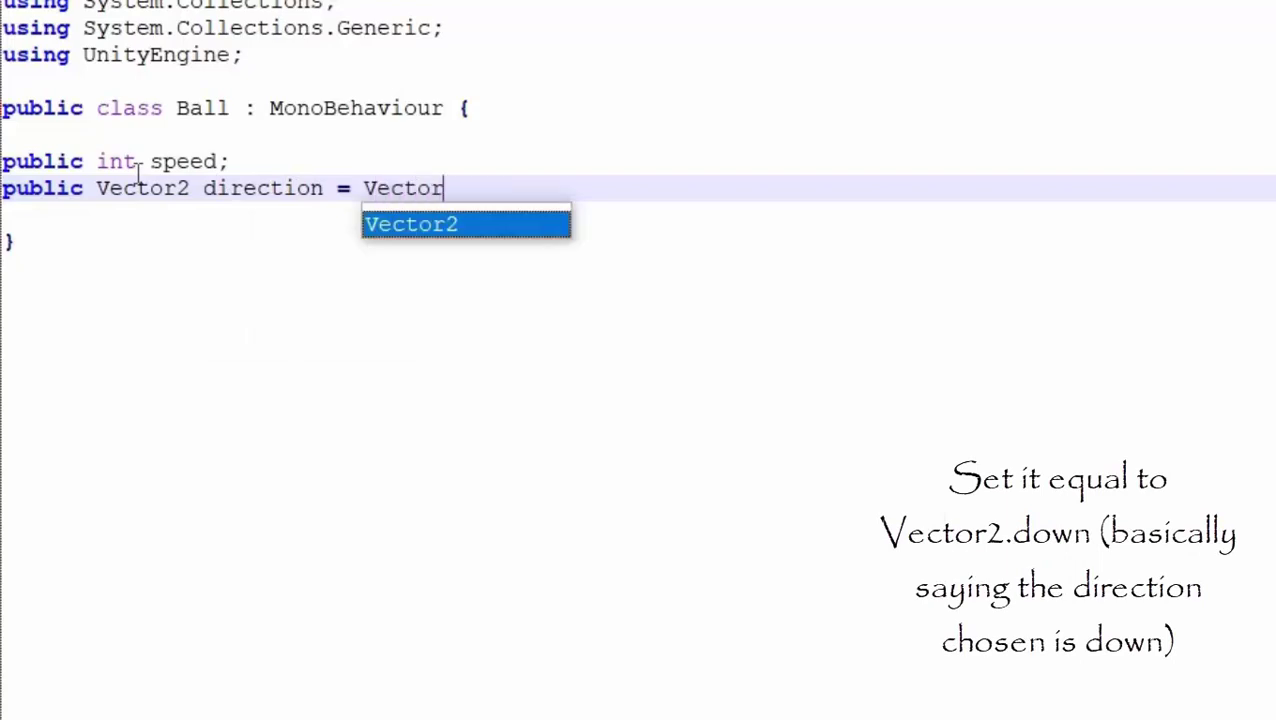
{"action": "type", "text": "2."}
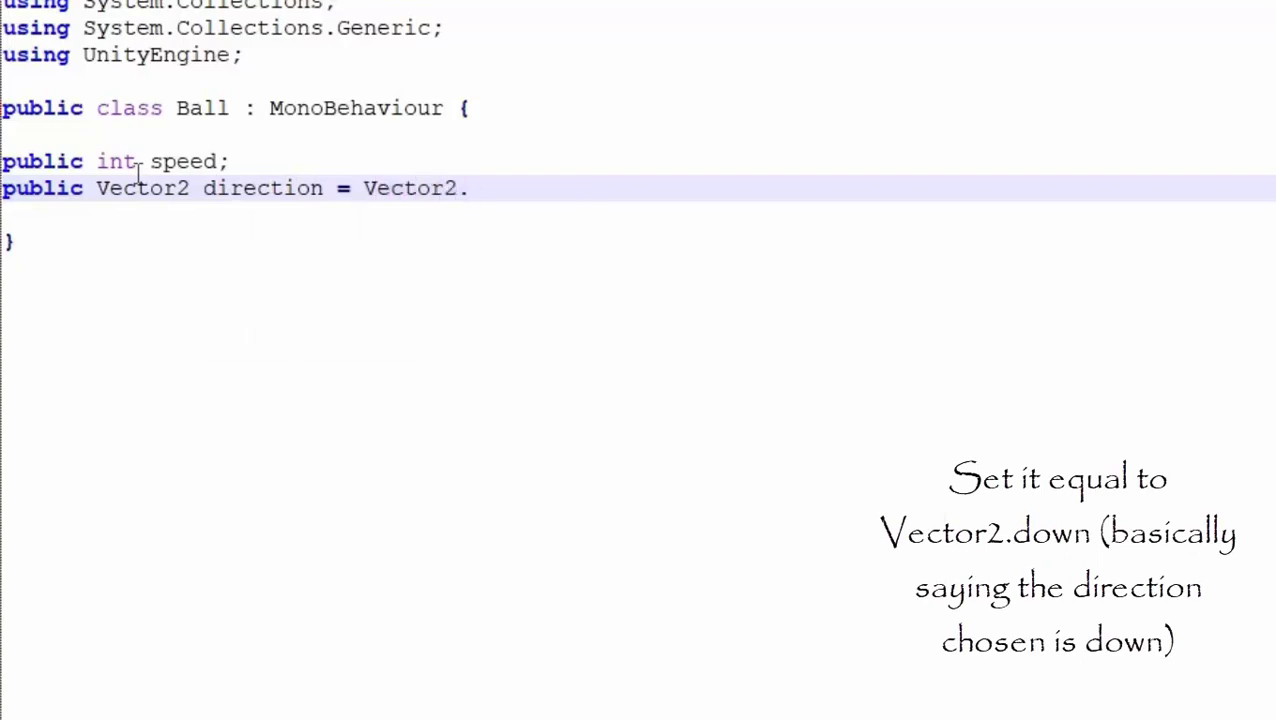
{"action": "type", "text": "down;"}
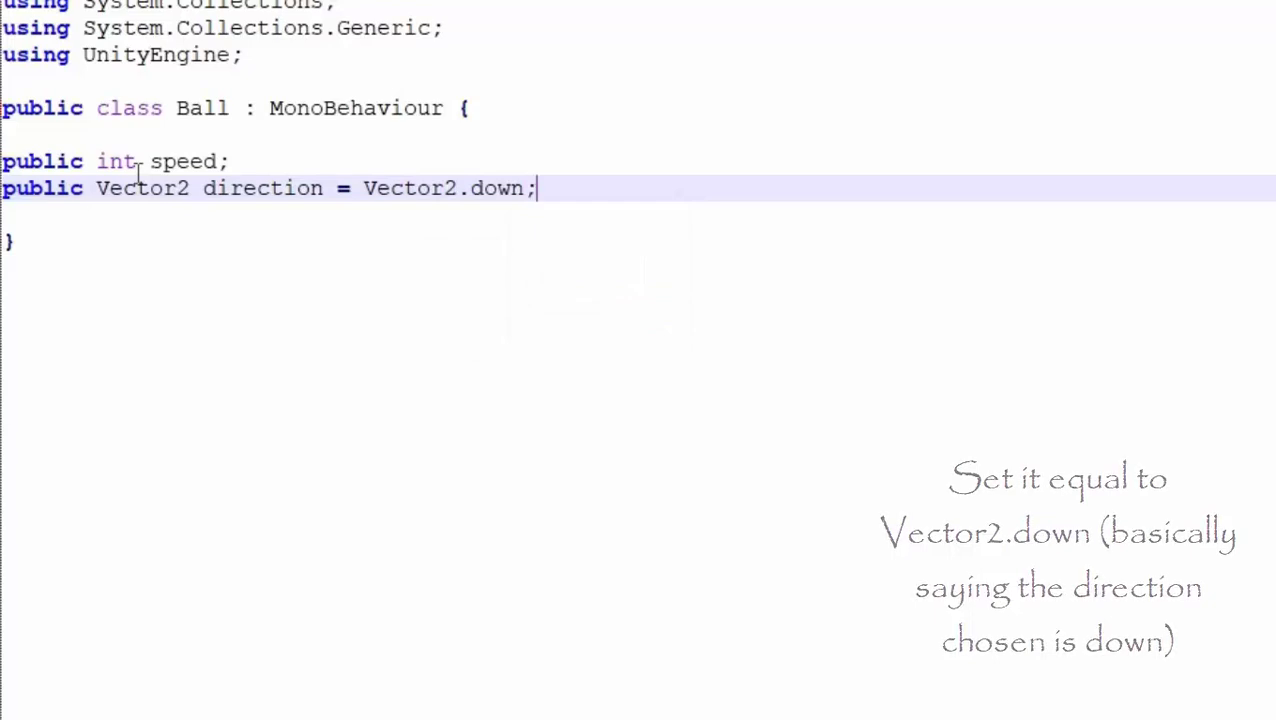
{"action": "key", "text": "Return"}
{"action": "key", "text": "Return"}
Step: Write an Update method setting GetComponent<Rigidbody2D>().velocity = direction * speed
{"action": "type", "text": "public"}
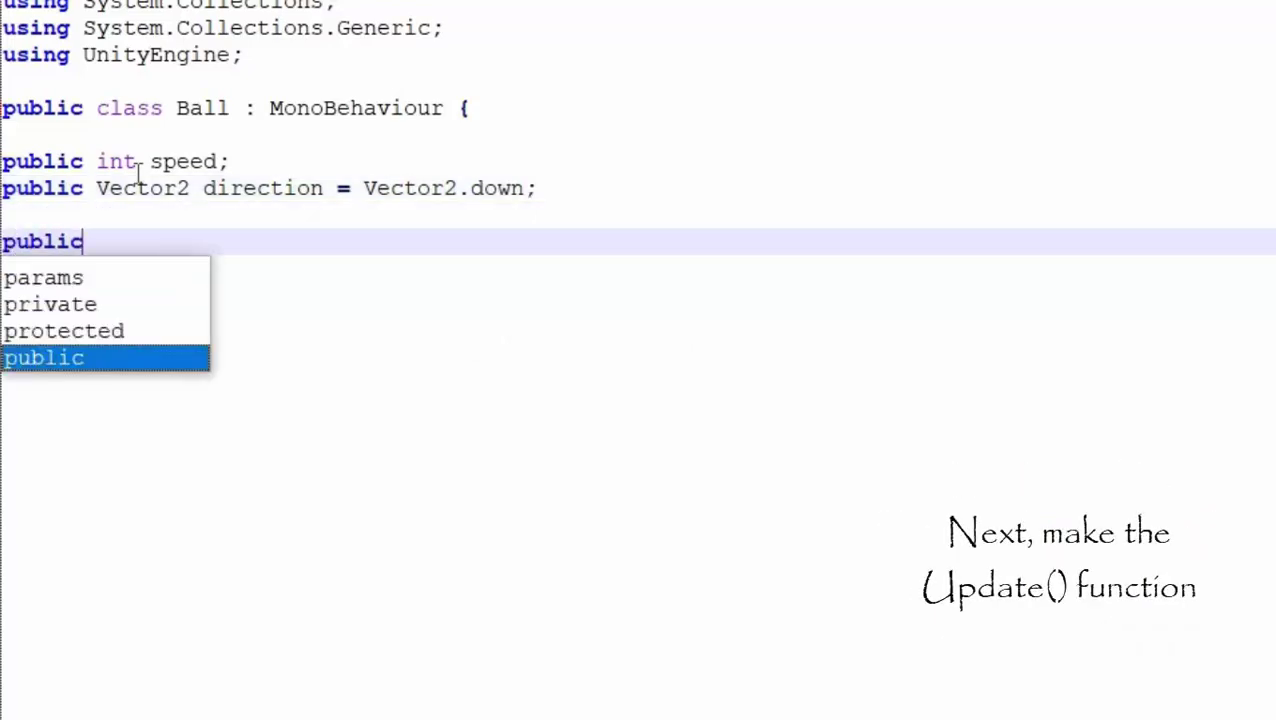
{"action": "type", "text": " void Up"}
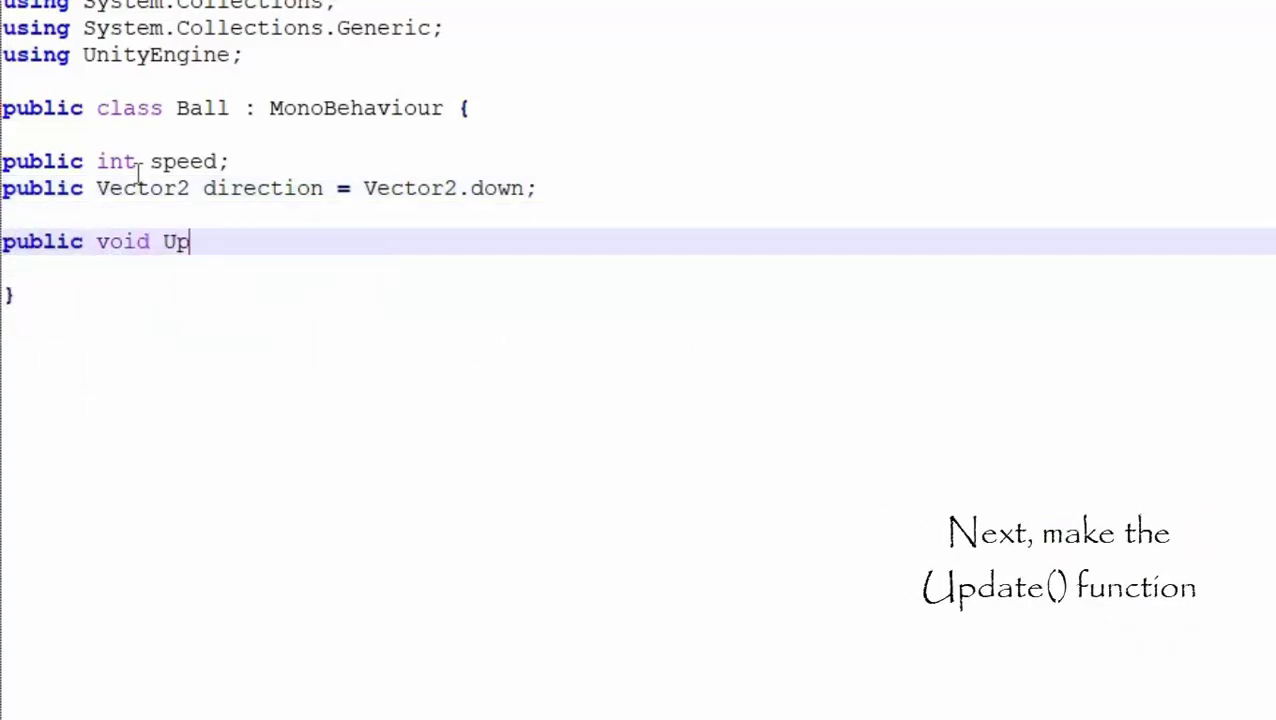
{"action": "type", "text": "date("}
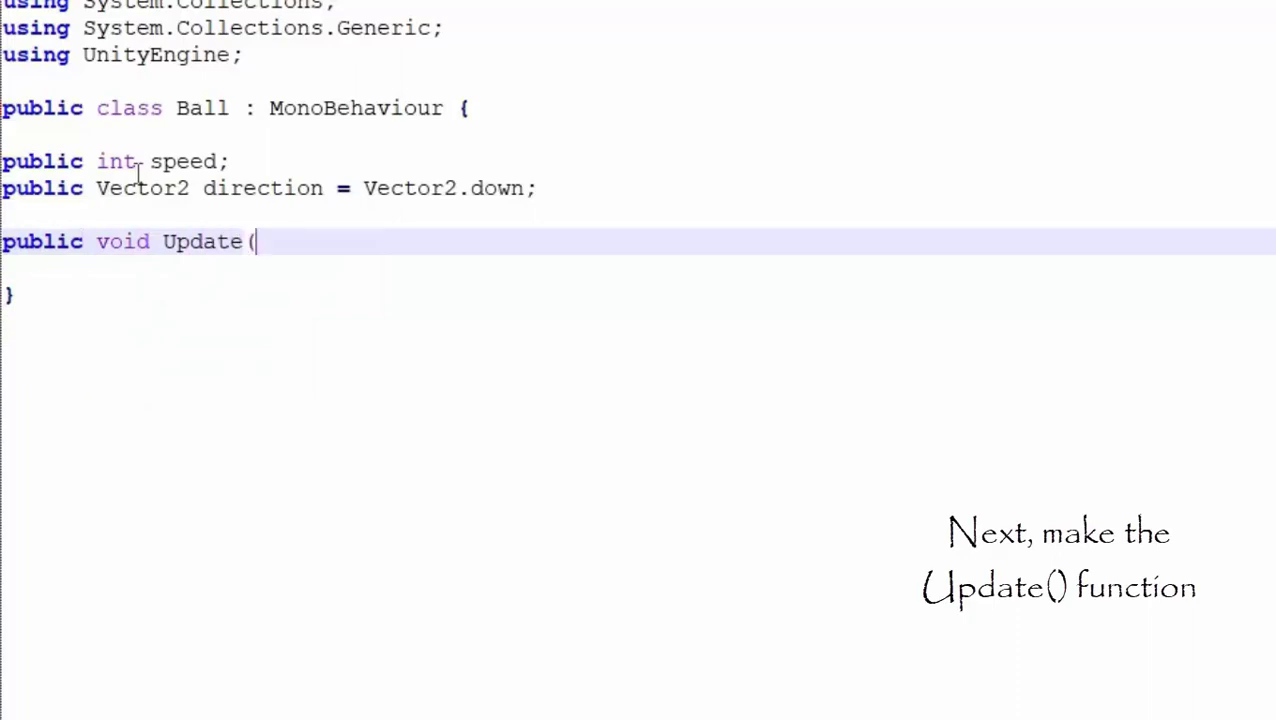
{"action": "type", "text": ")"}
{"action": "key", "text": "Return"}
{"action": "type", "text": "{}"}
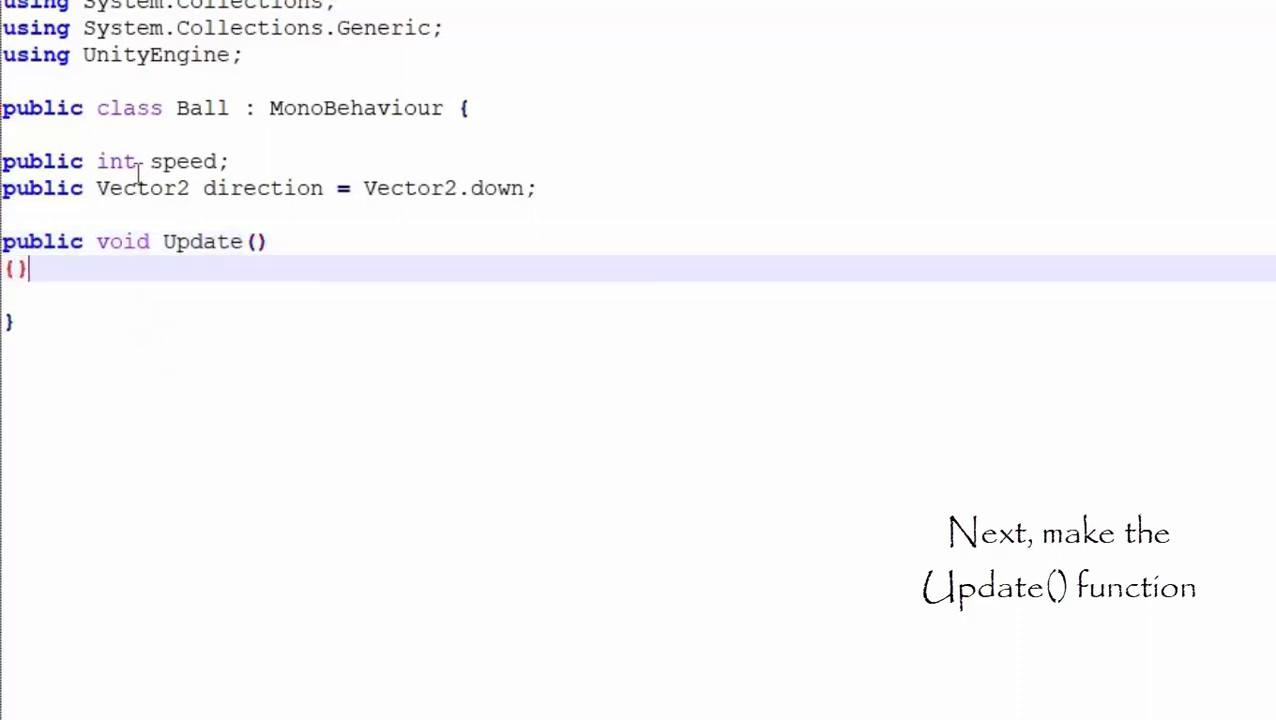
{"action": "key", "text": "Return"}
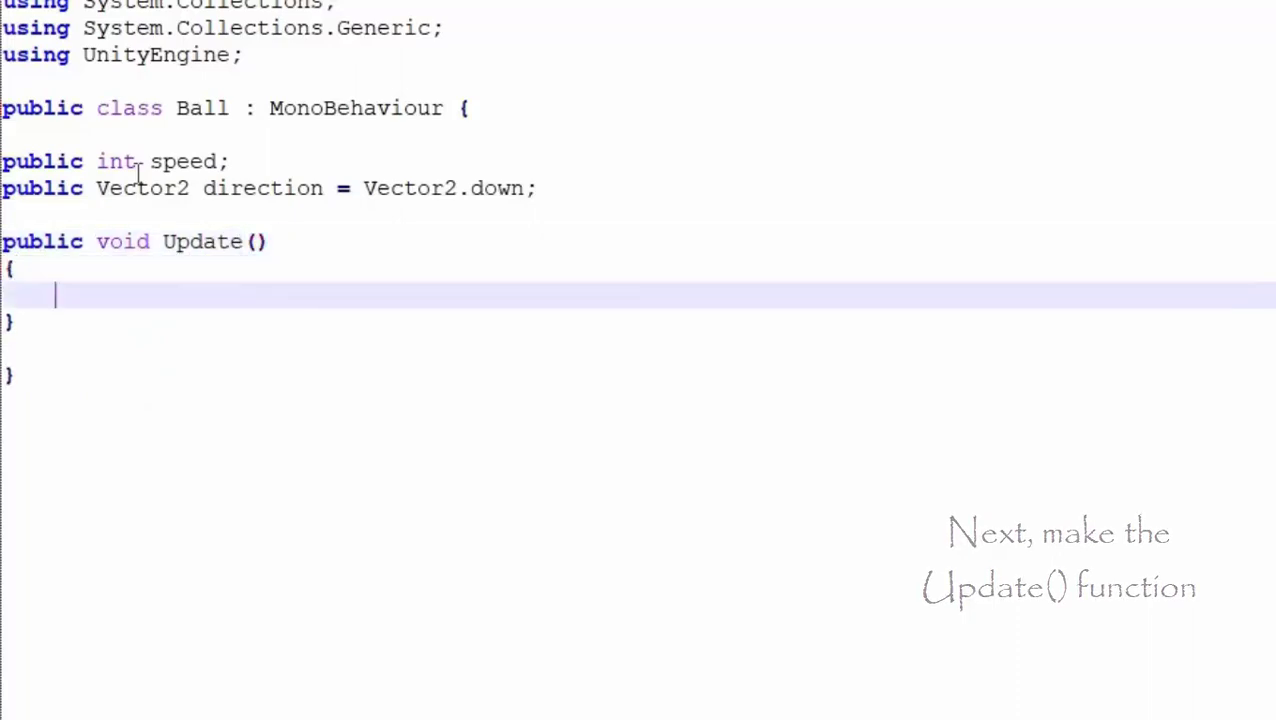
{"action": "type", "text": "GetC"}
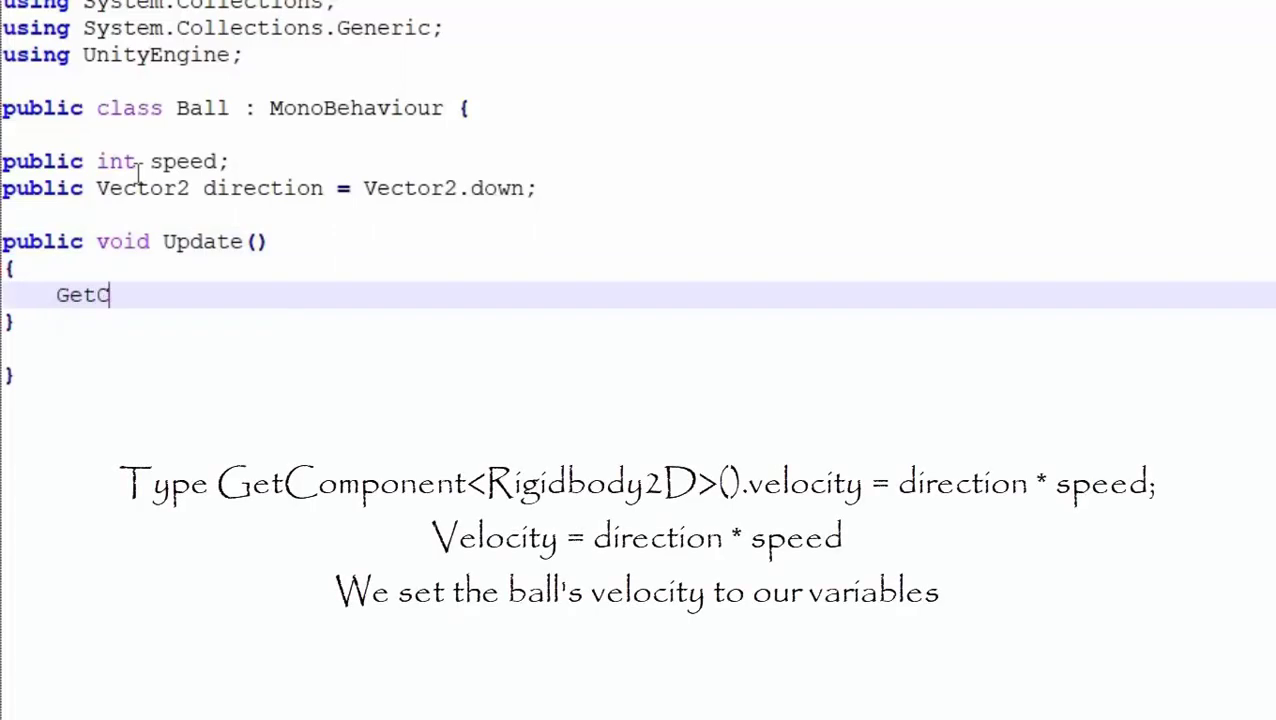
{"action": "type", "text": "ompone"}
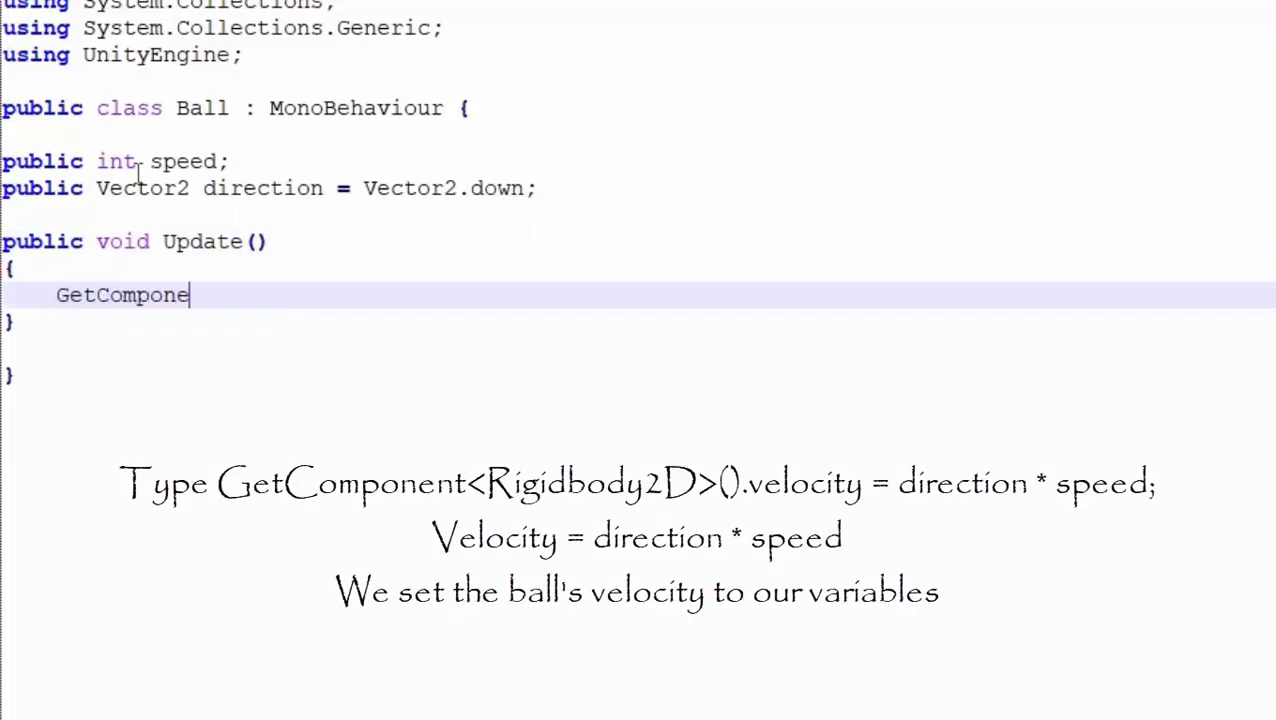
{"action": "type", "text": "nt<>()"}
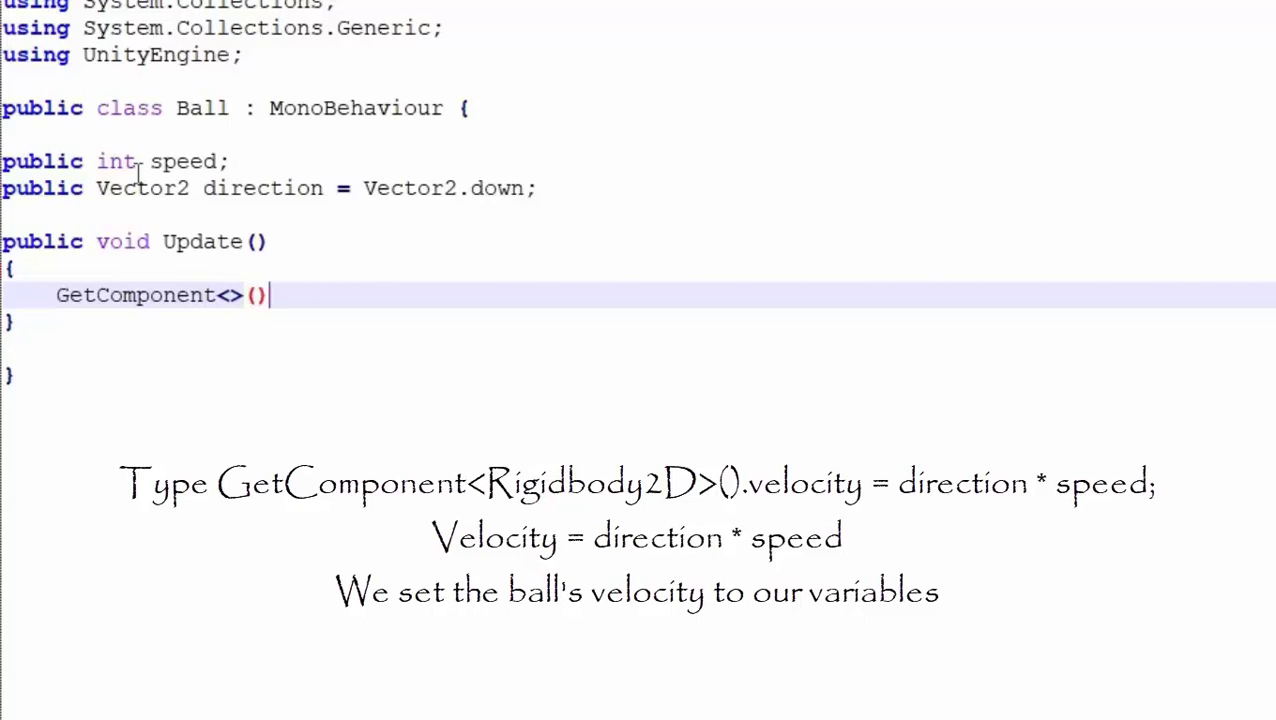
{"action": "key", "text": "Left"}
{"action": "key", "text": "Left"}
{"action": "type", "text": "R"}
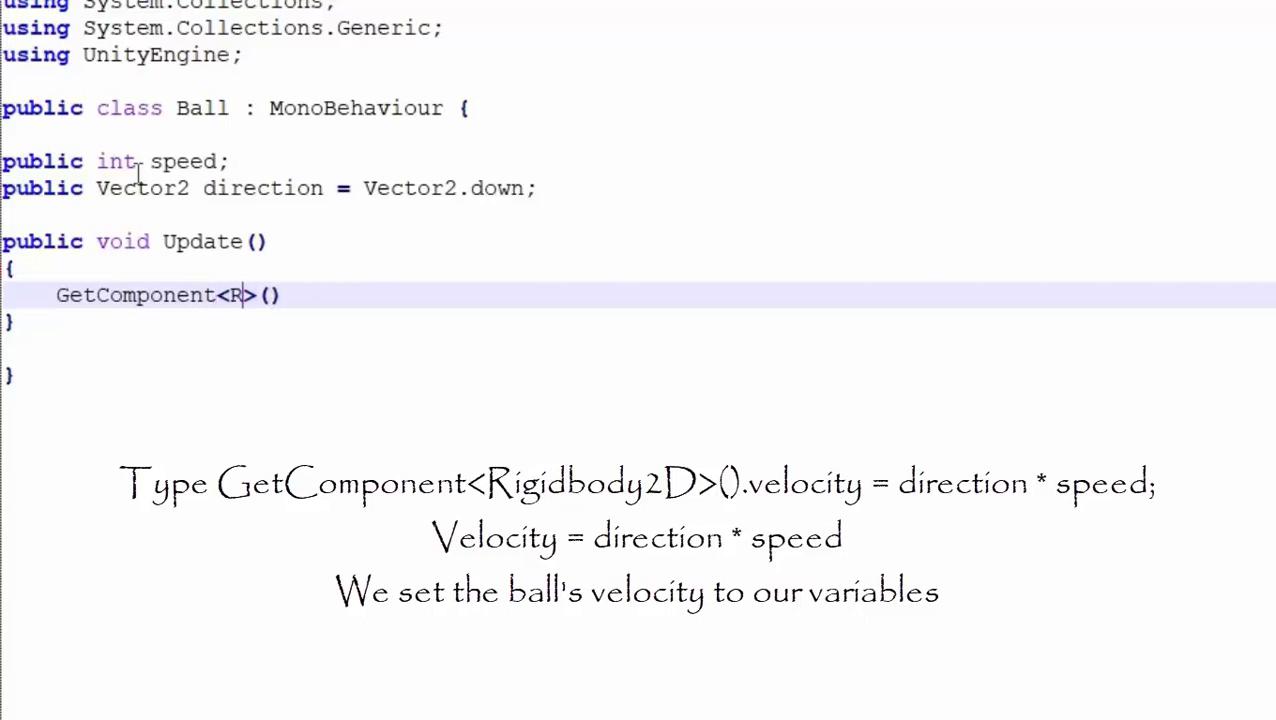
{"action": "type", "text": "igidbod"}
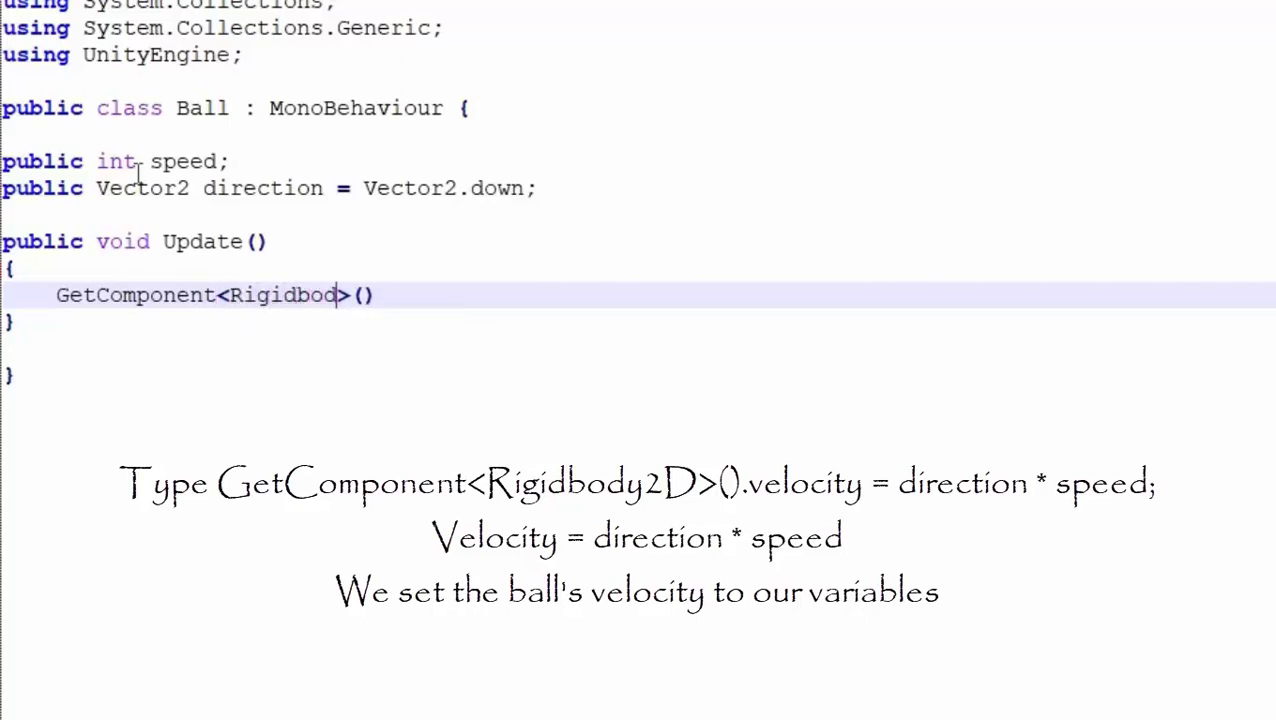
{"action": "type", "text": "y2D"}
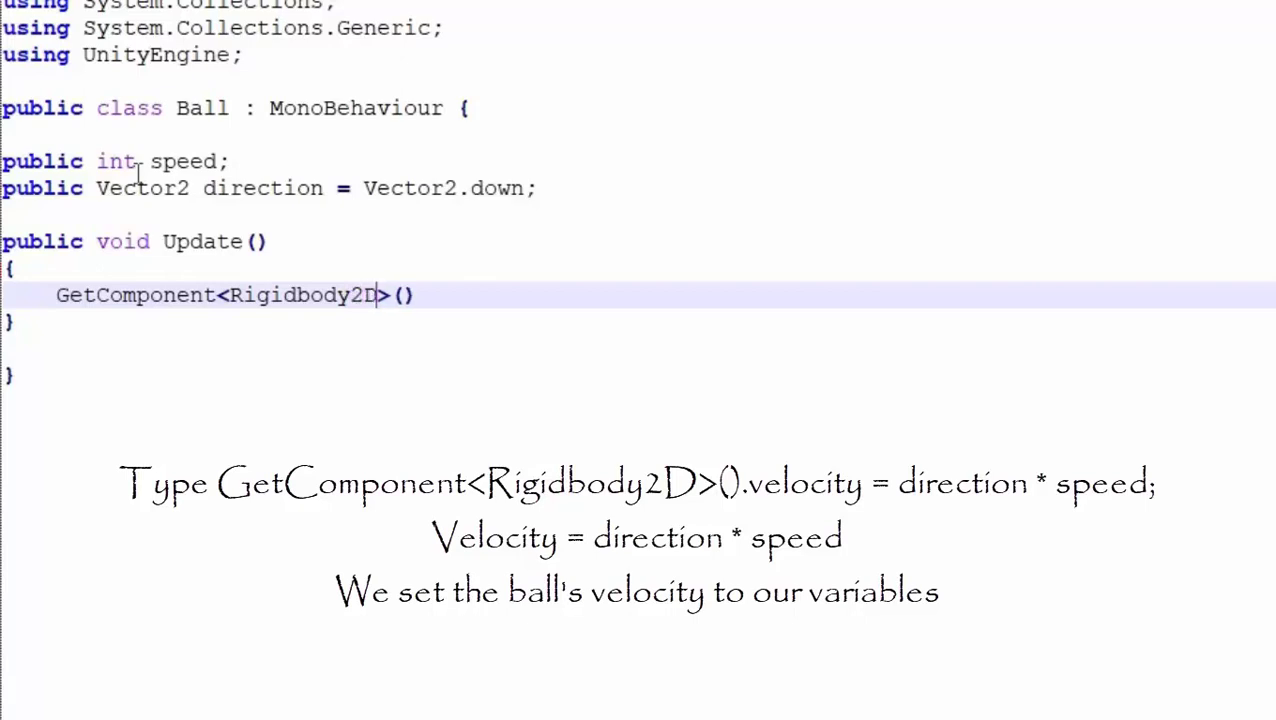
{"action": "key", "text": "Right"}
{"action": "key", "text": "Right"}
{"action": "key", "text": "Right"}
{"action": "type", "text": "."}
{"action": "type", "text": "velocit"}
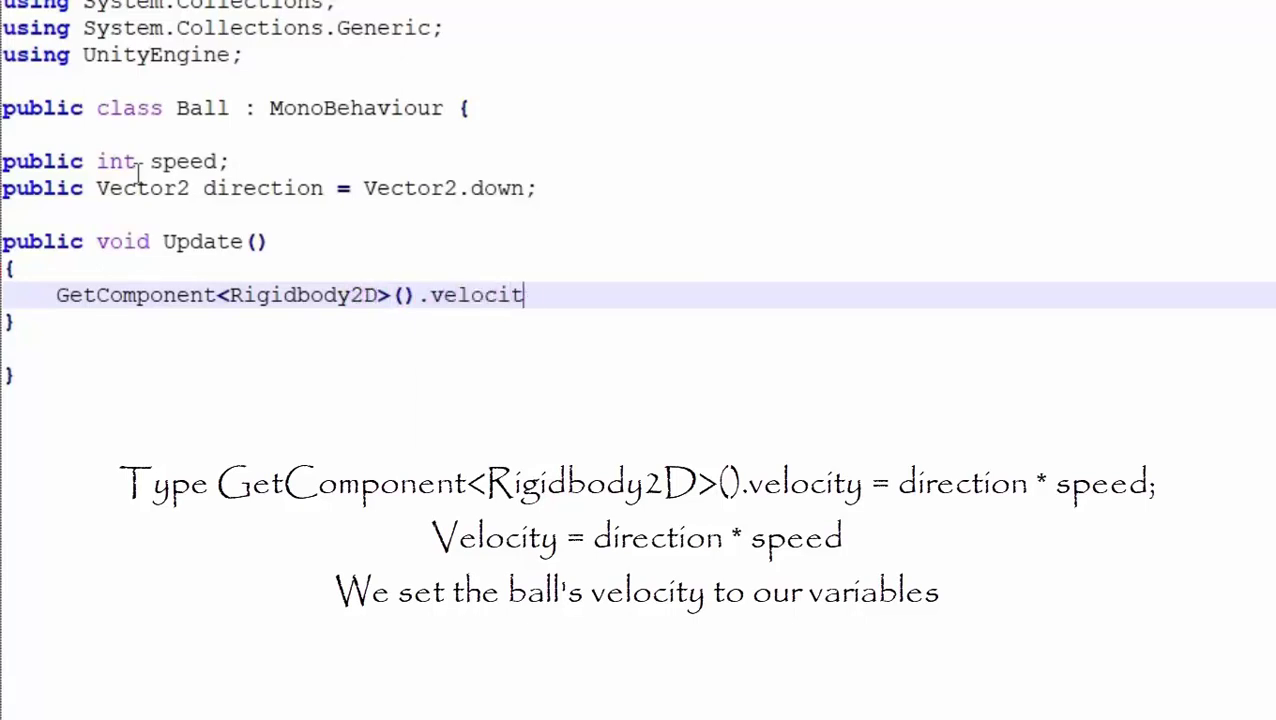
{"action": "type", "text": "y = "}
{"action": "type", "text": "d"}
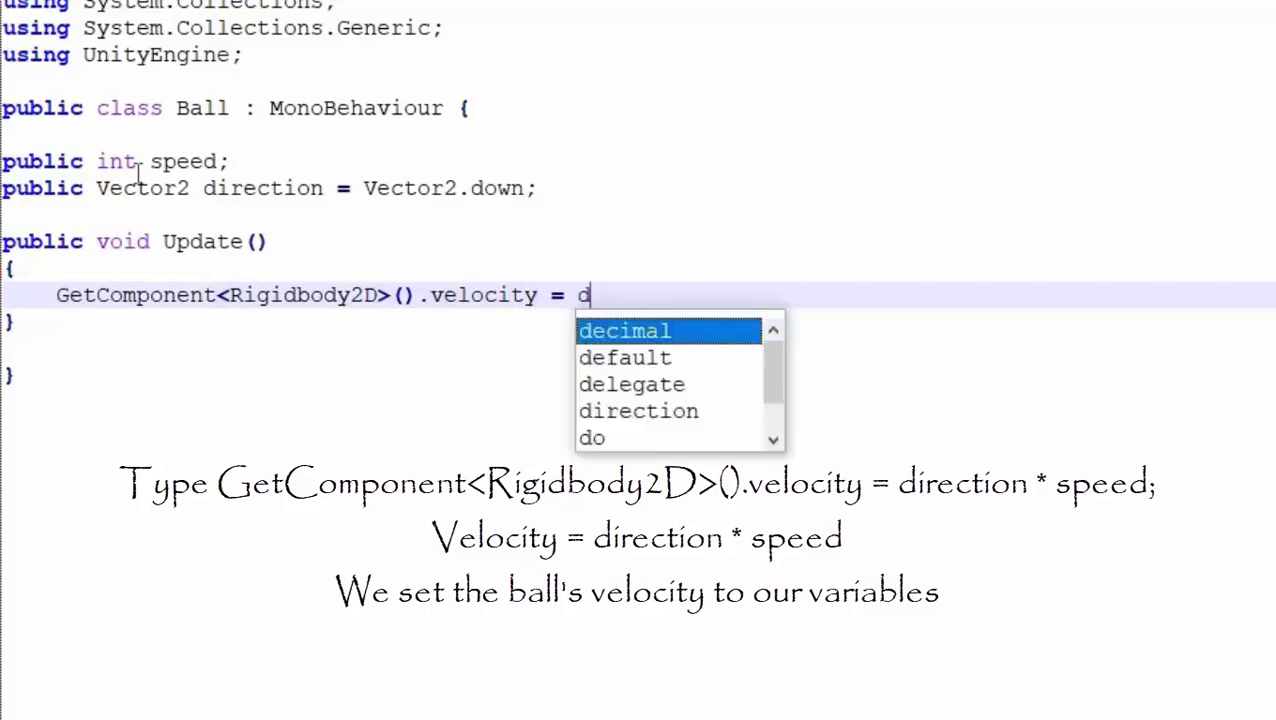
{"action": "type", "text": "irec"}
{"action": "key", "text": "Return"}
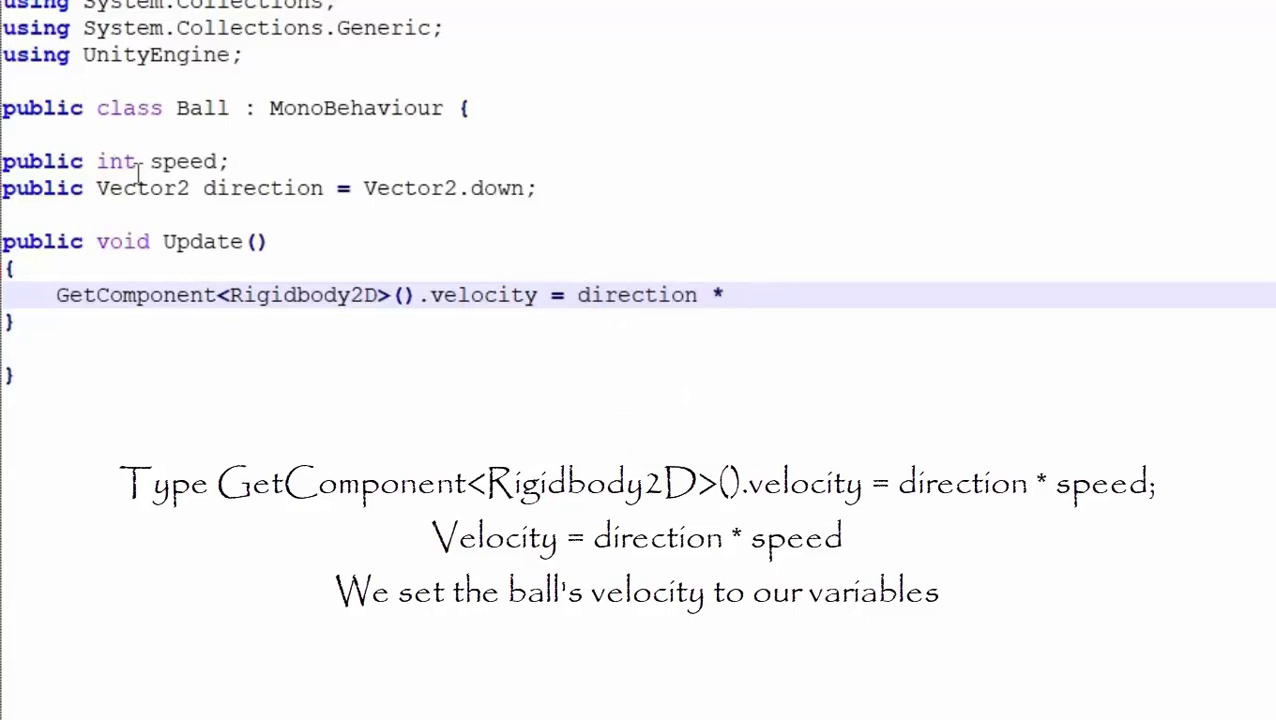
{"action": "type", "text": "speed"}
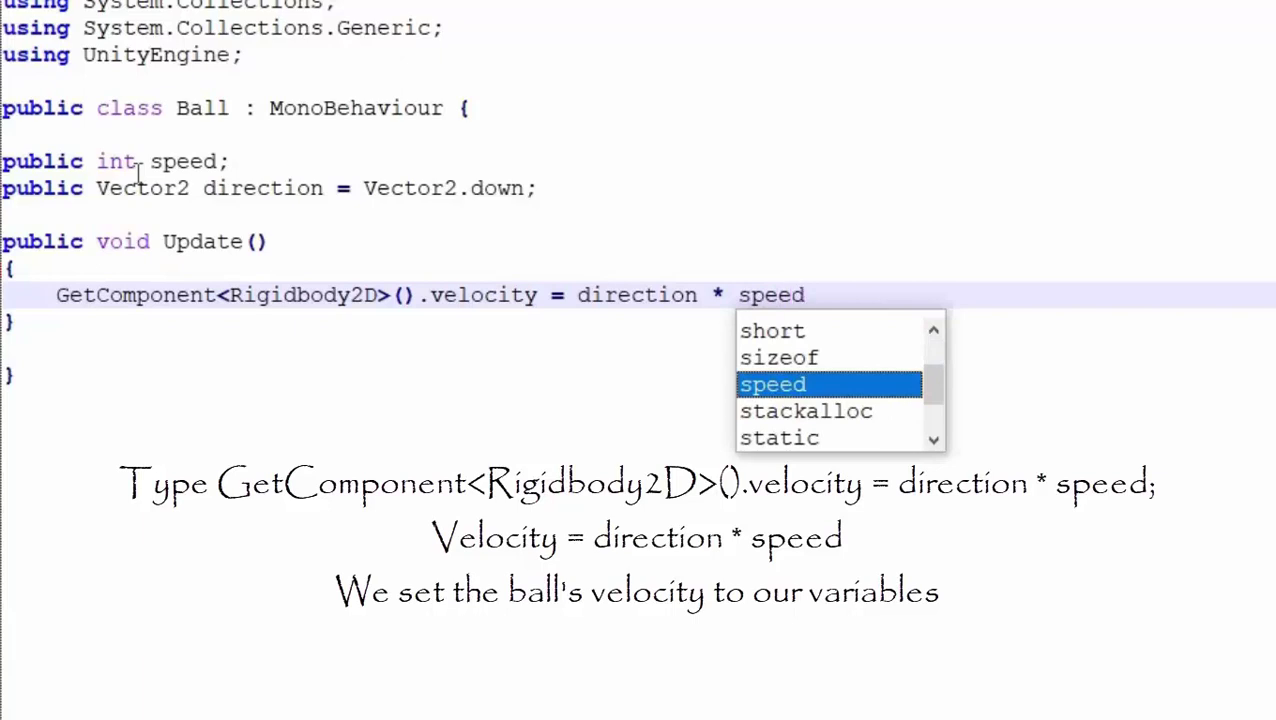
{"action": "type", "text": ";"}
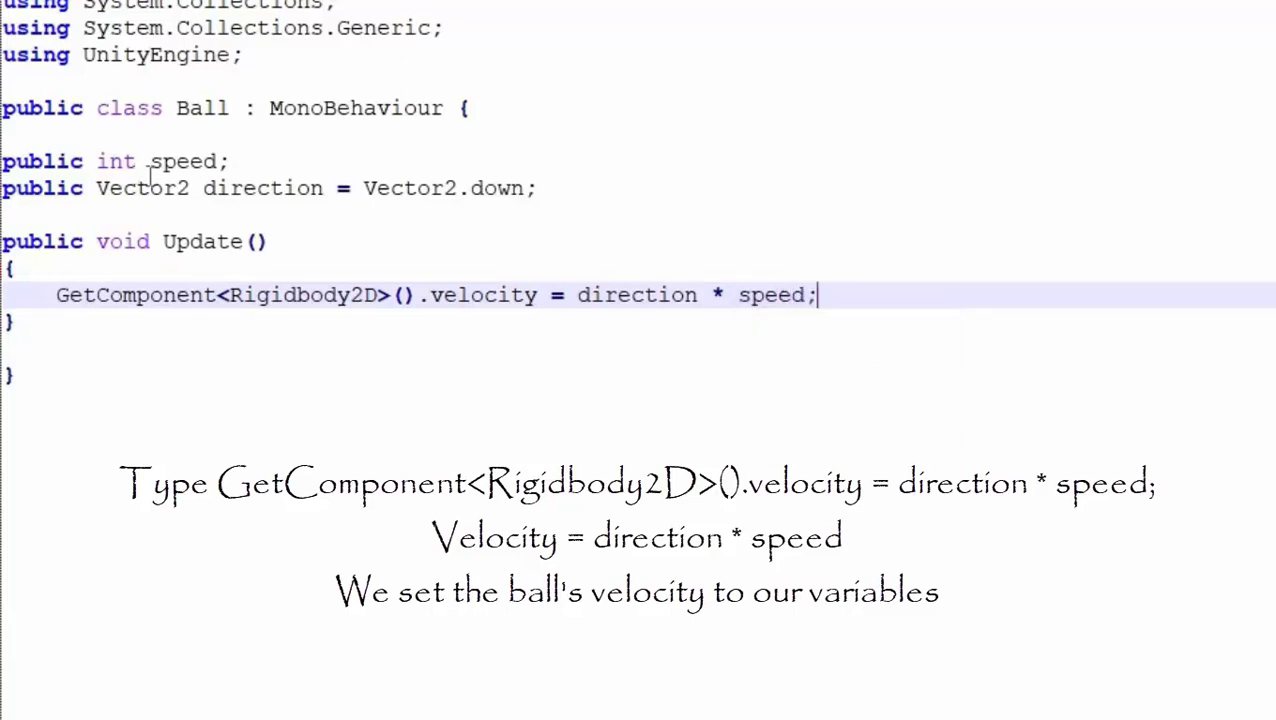
Step: Rename the method from Update to Start, remove the trailing blank line, and return to Unity
{"action": "left_click", "coordinate": [243, 241]}
{"action": "double_click", "coordinate": [222, 241]}
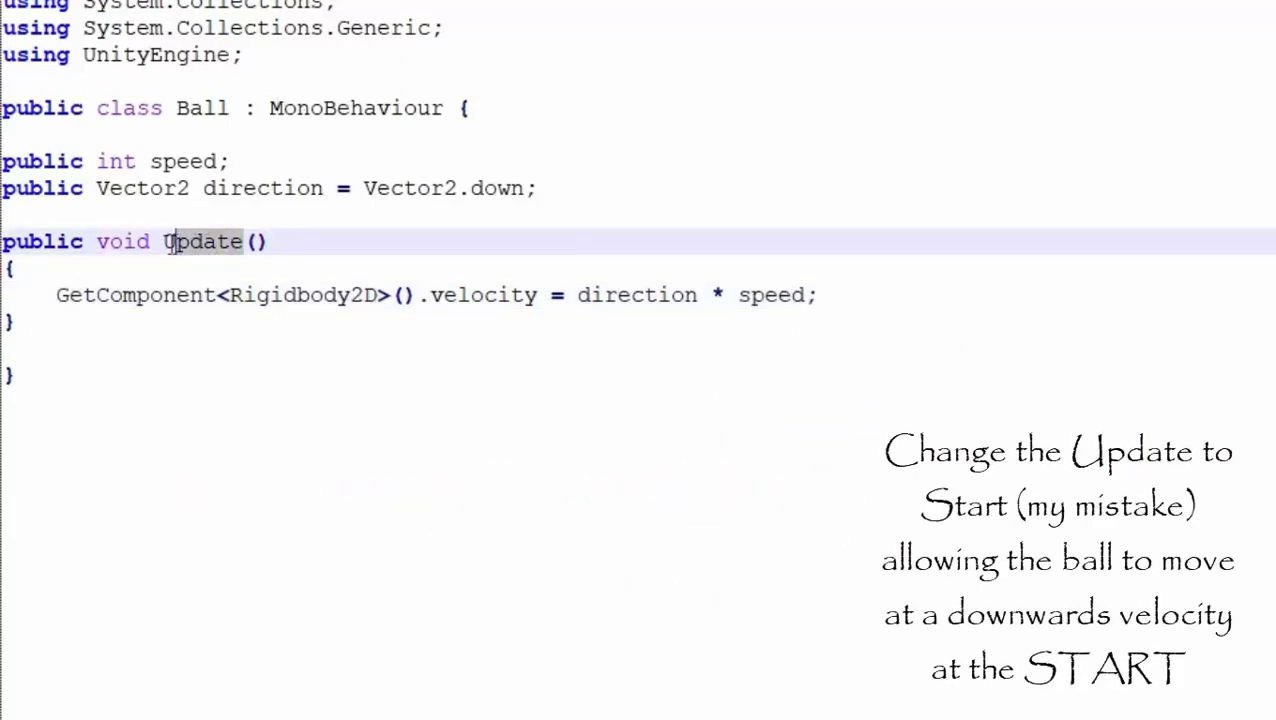
{"action": "left_click_drag", "start_coordinate": [173, 241], "coordinate": [164, 241]}
{"action": "type", "text": "S"}
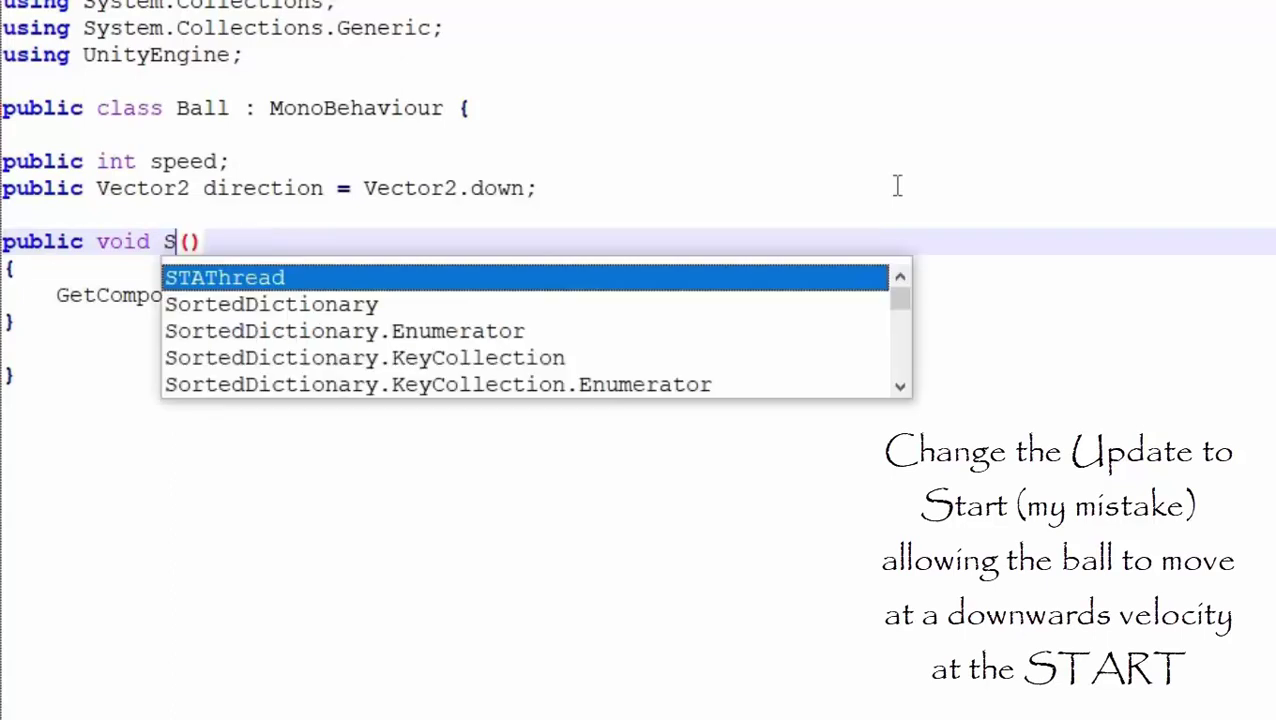
{"action": "type", "text": "tart"}
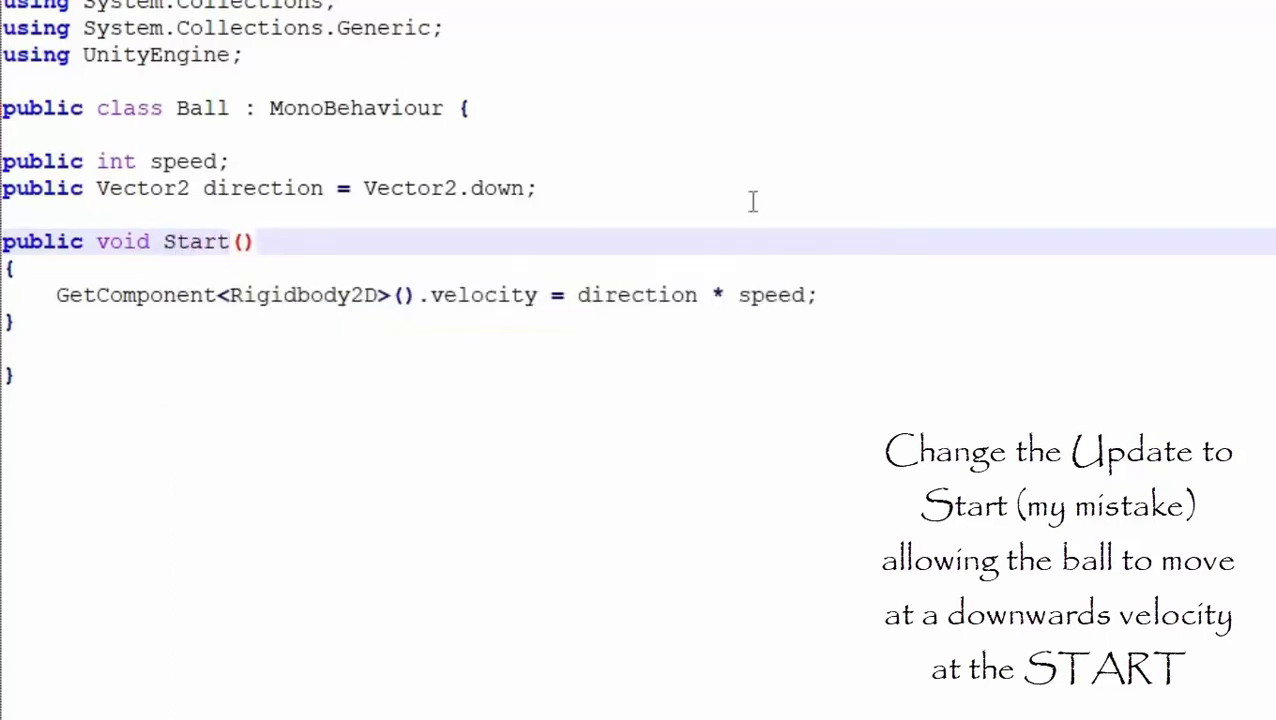
{"action": "left_click_drag", "start_coordinate": [163, 241], "coordinate": [229, 241]}
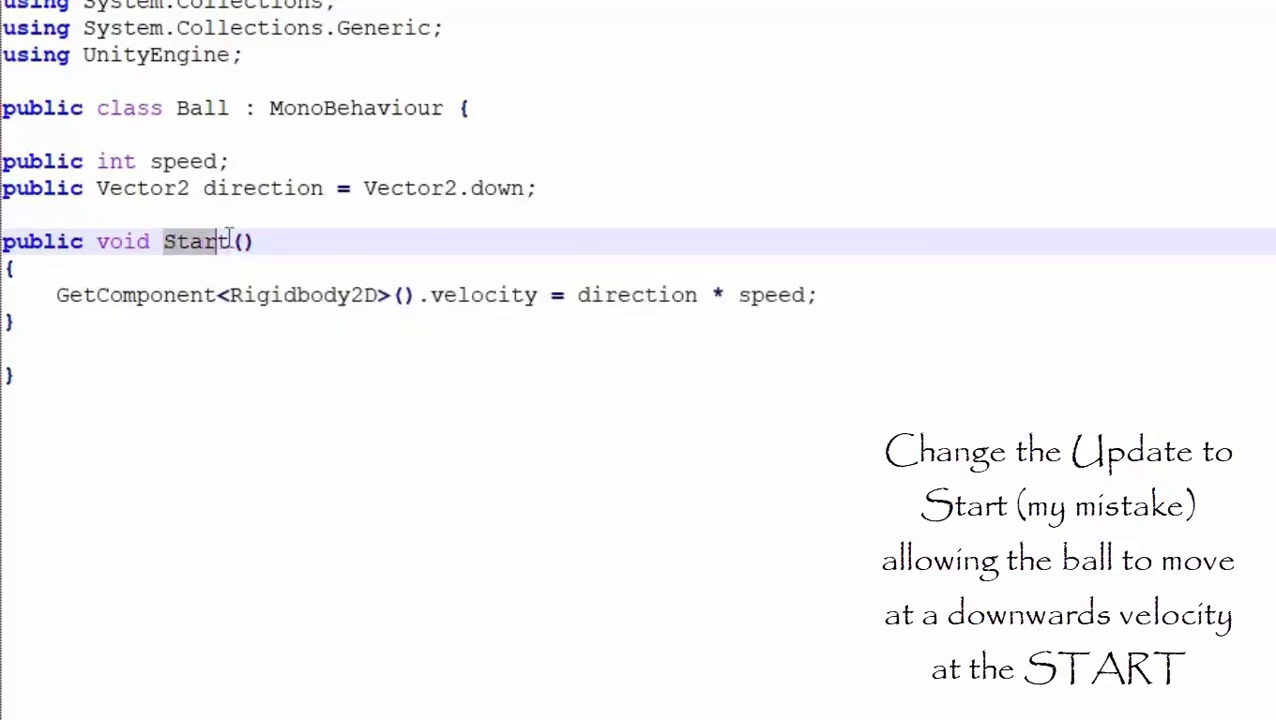
{"action": "left_click", "coordinate": [868, 295]}
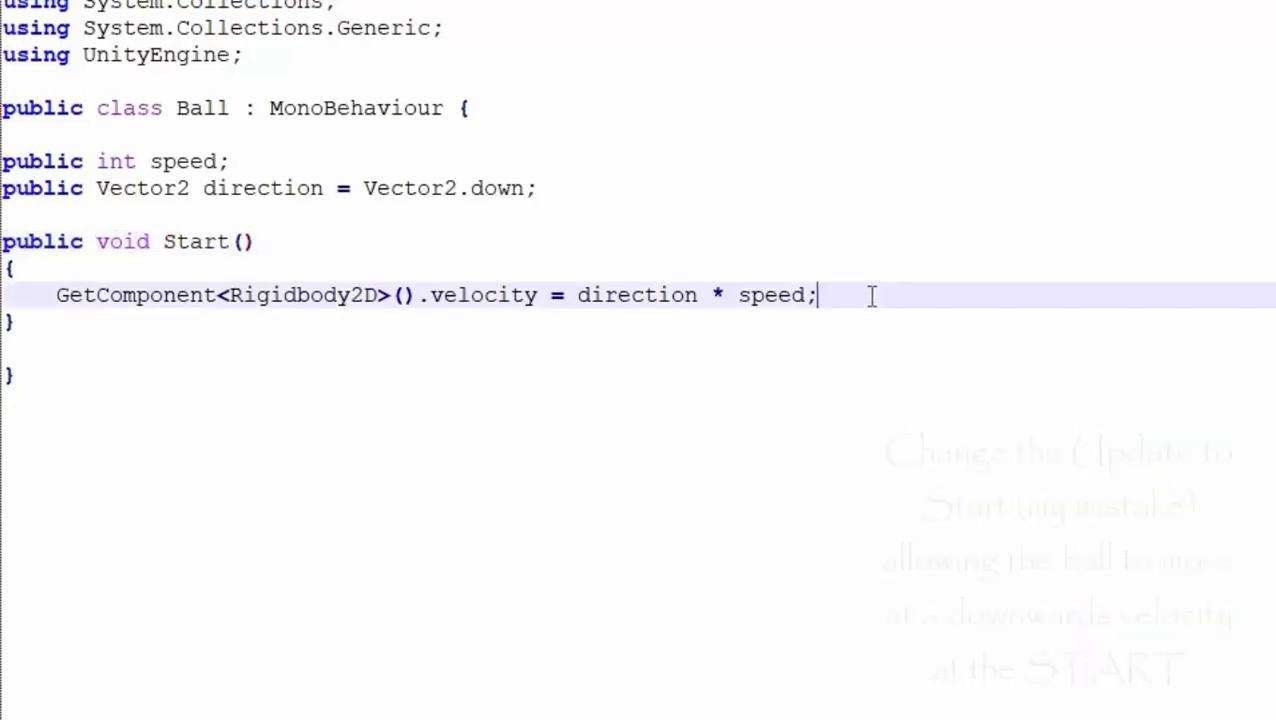
{"action": "left_click", "coordinate": [77, 340]}
{"action": "key", "text": "BackSpace"}
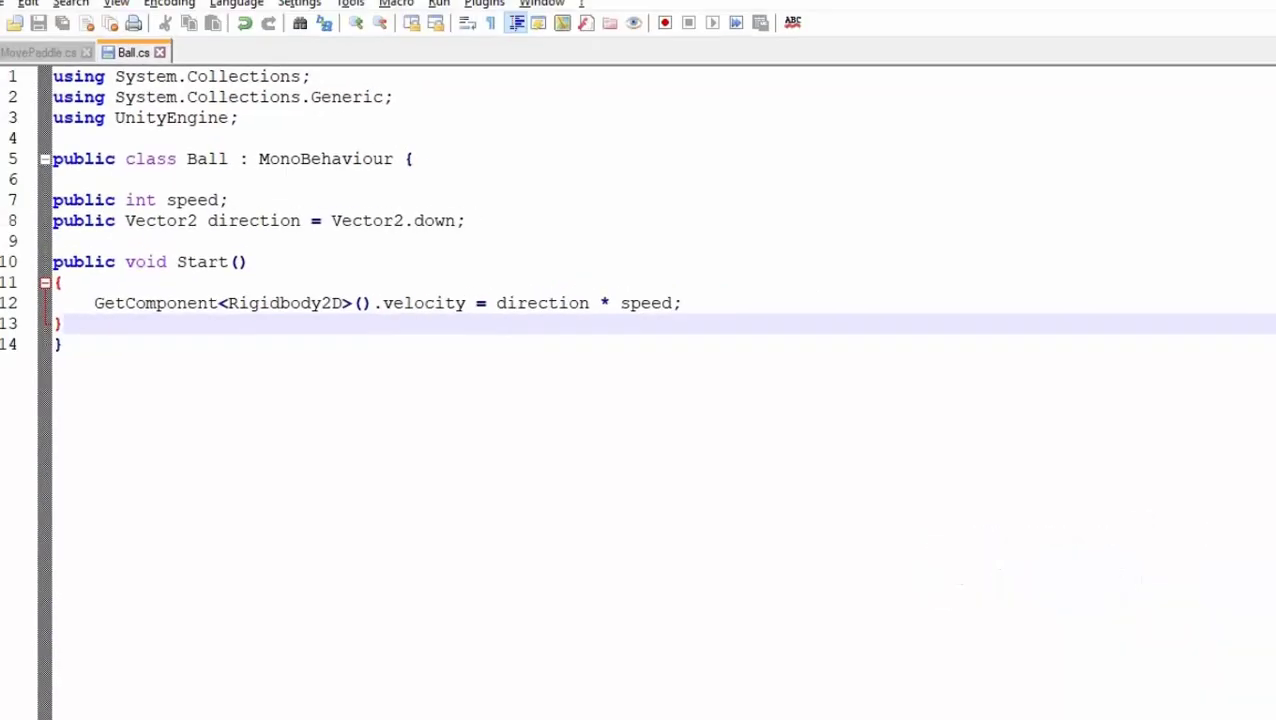
{"action": "key", "text": "alt+Tab"}
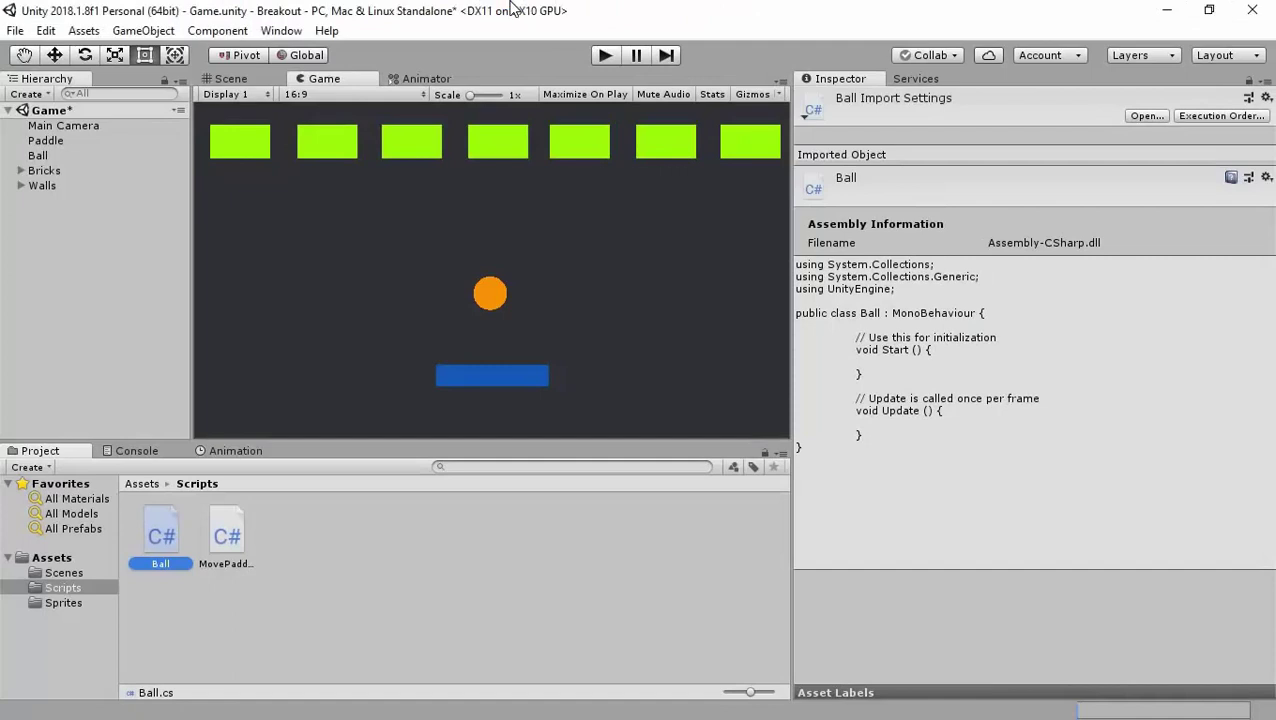
Step: Attach the Ball script to the Ball object and set its Speed to 5
{"action": "left_click", "coordinate": [40, 155]}
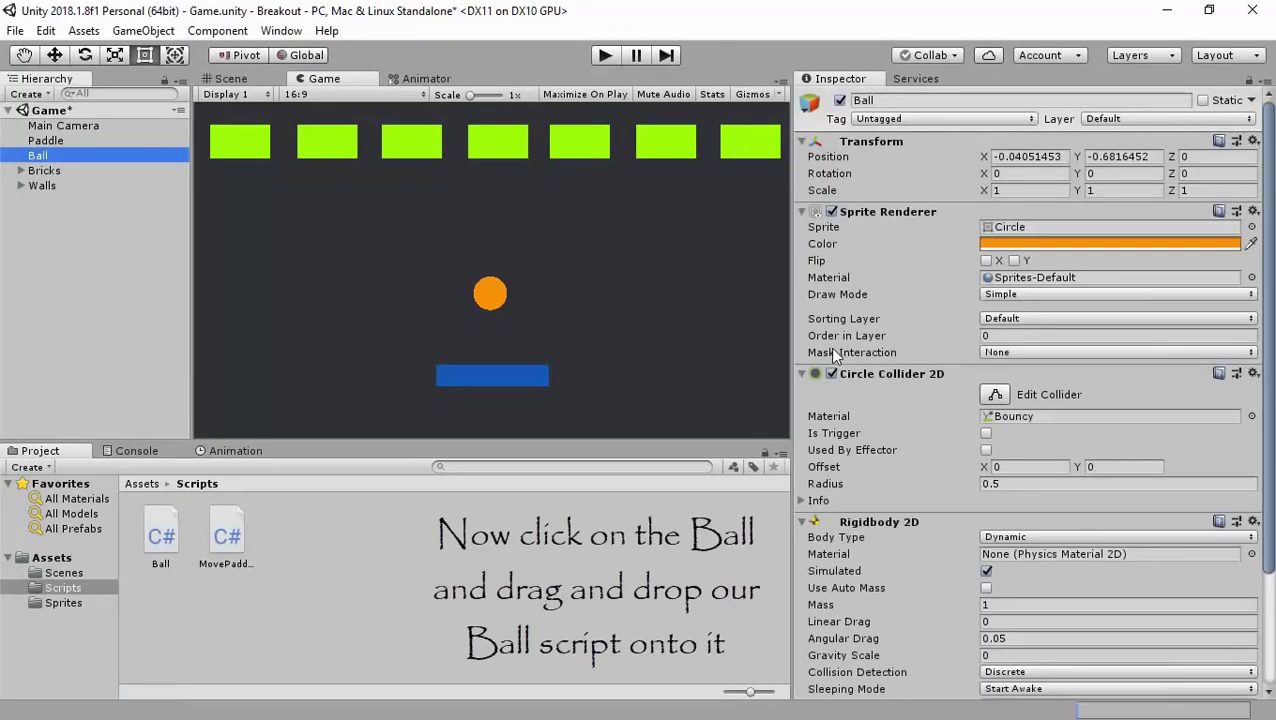
{"action": "scroll", "coordinate": [829, 347], "scroll_direction": "down", "scroll_amount": 5}
{"action": "left_click_drag", "start_coordinate": [178, 536], "coordinate": [904, 604]}
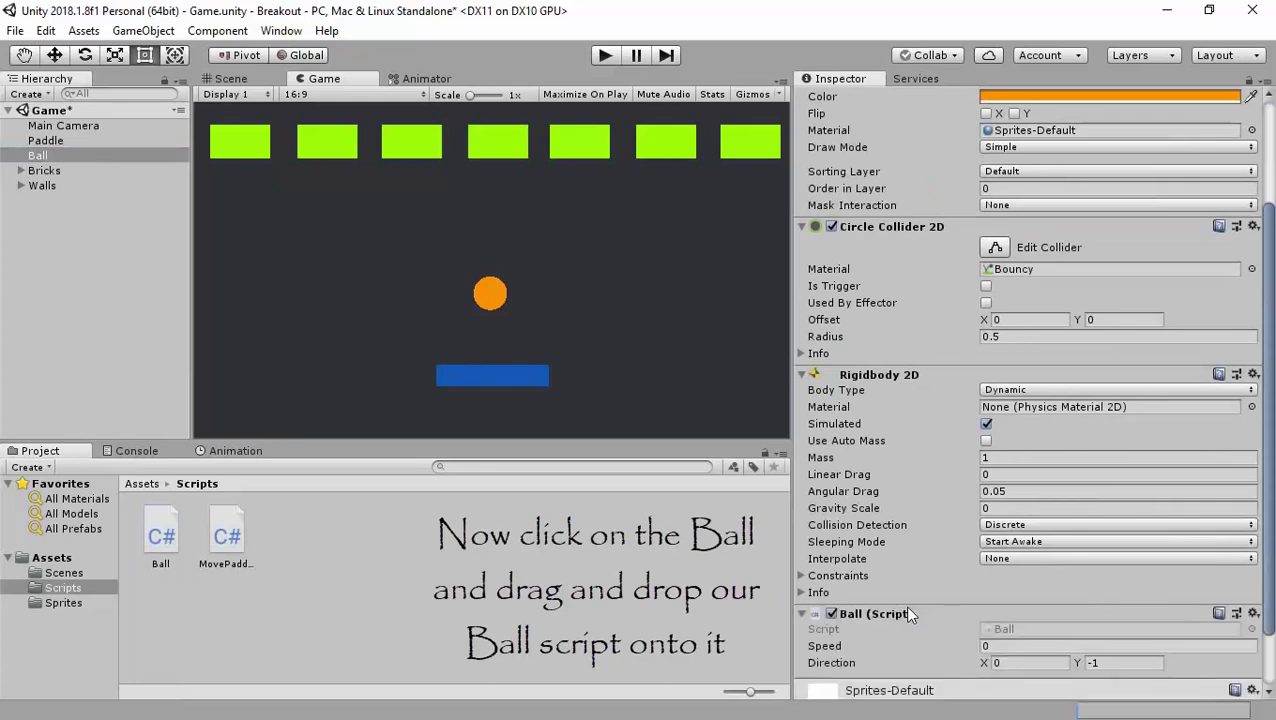
{"action": "scroll", "coordinate": [902, 560], "scroll_direction": "down", "scroll_amount": 2}
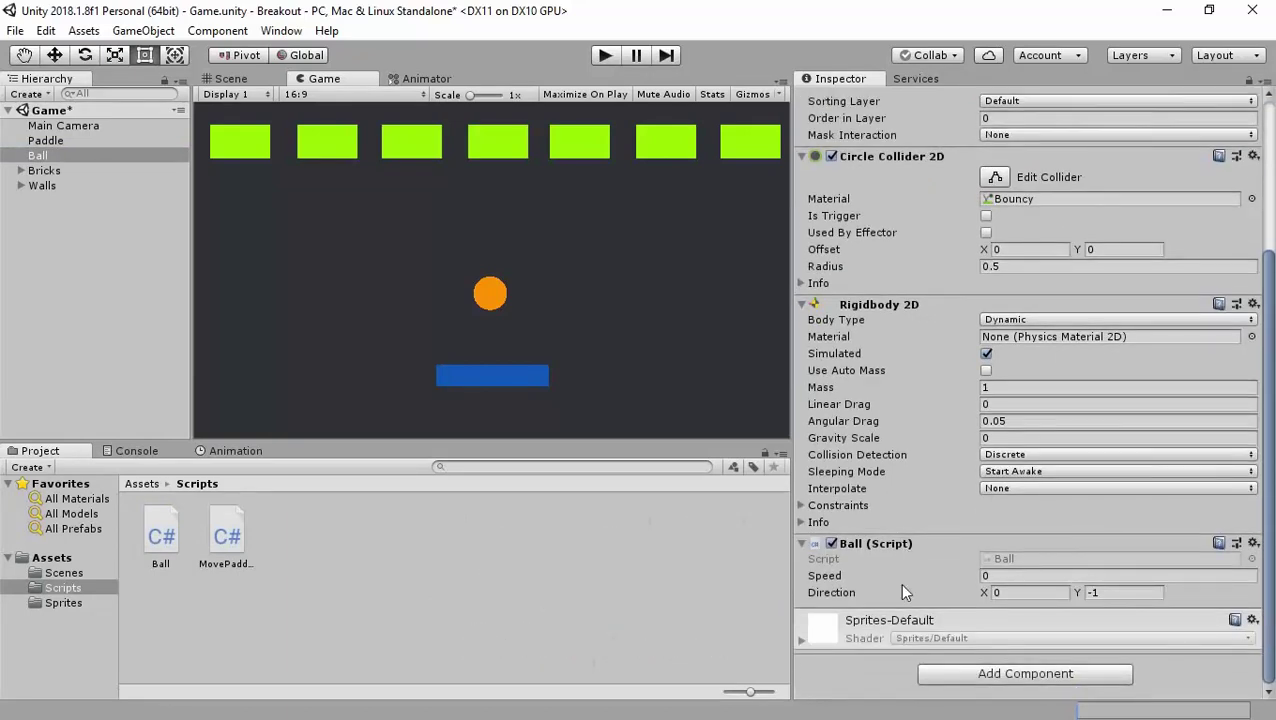
{"action": "left_click", "coordinate": [1006, 576]}
{"action": "type", "text": "5"}
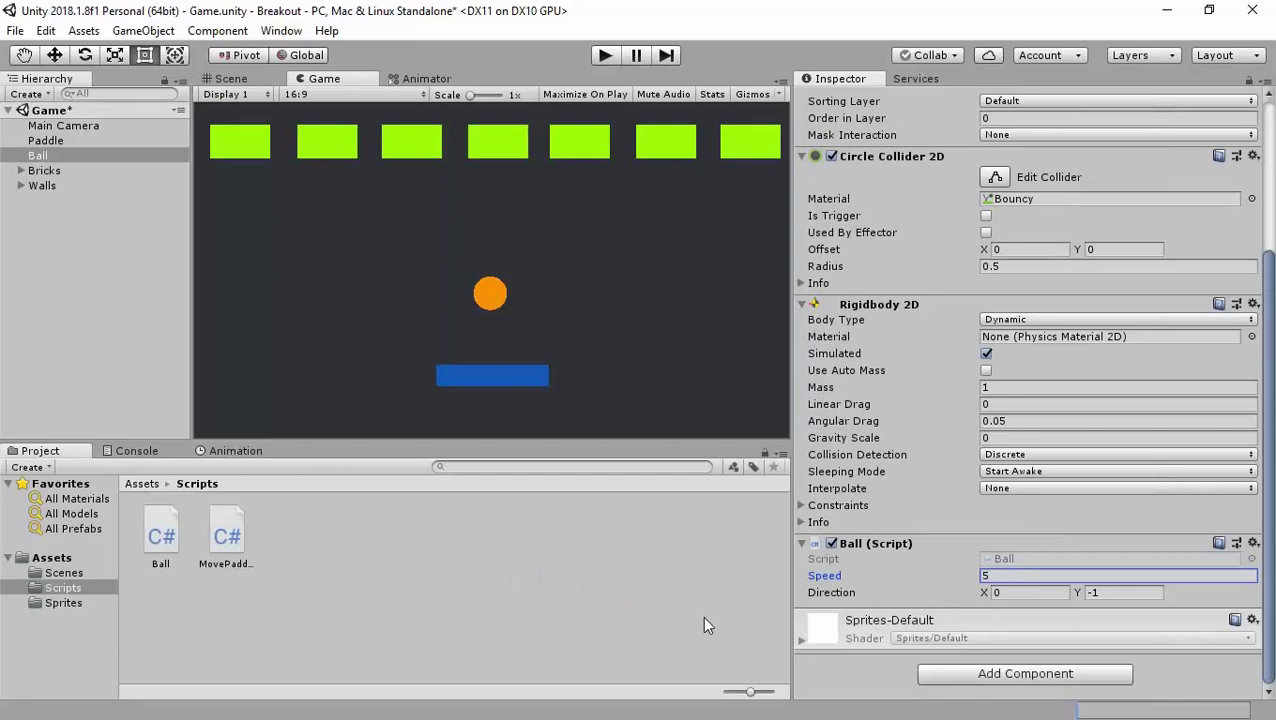
{"action": "scroll", "coordinate": [920, 334], "scroll_direction": "up", "scroll_amount": 5}
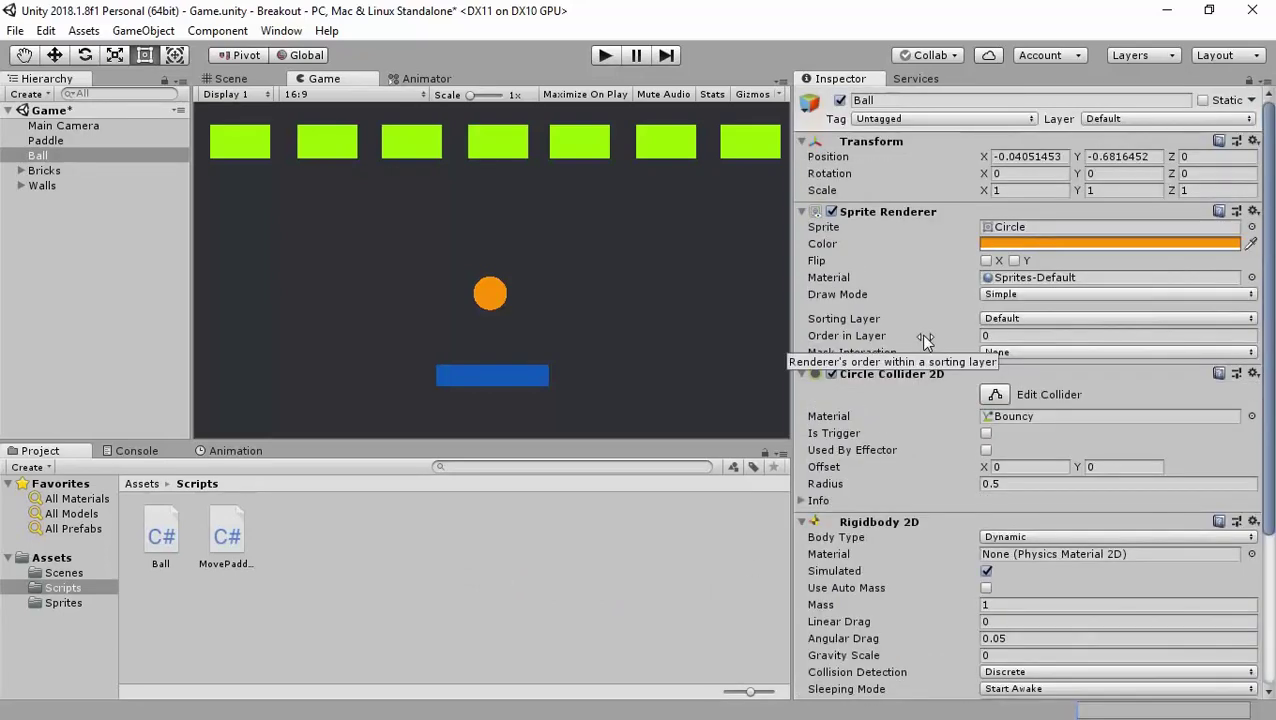
{"action": "left_click", "coordinate": [135, 333]}
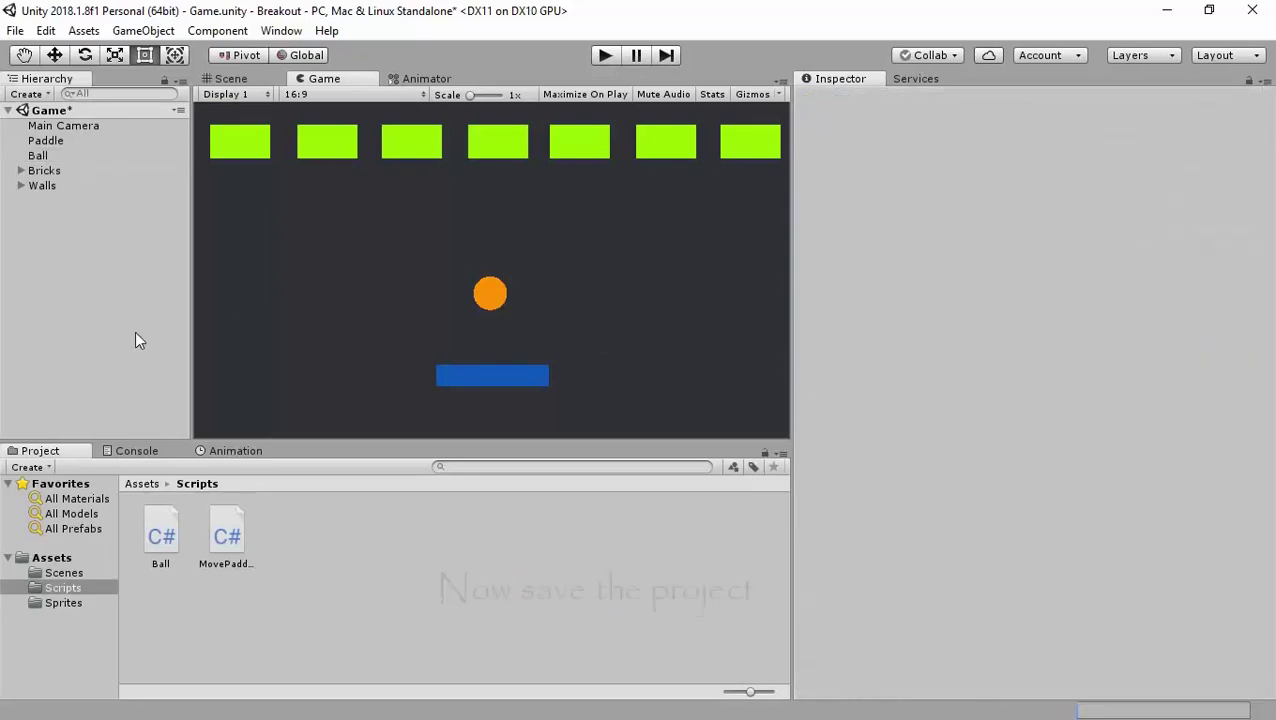
Step: Save the scene, play-test the ball by steering the paddle left and right, then stop
{"action": "left_click", "coordinate": [15, 30]}
{"action": "left_click", "coordinate": [120, 99]}
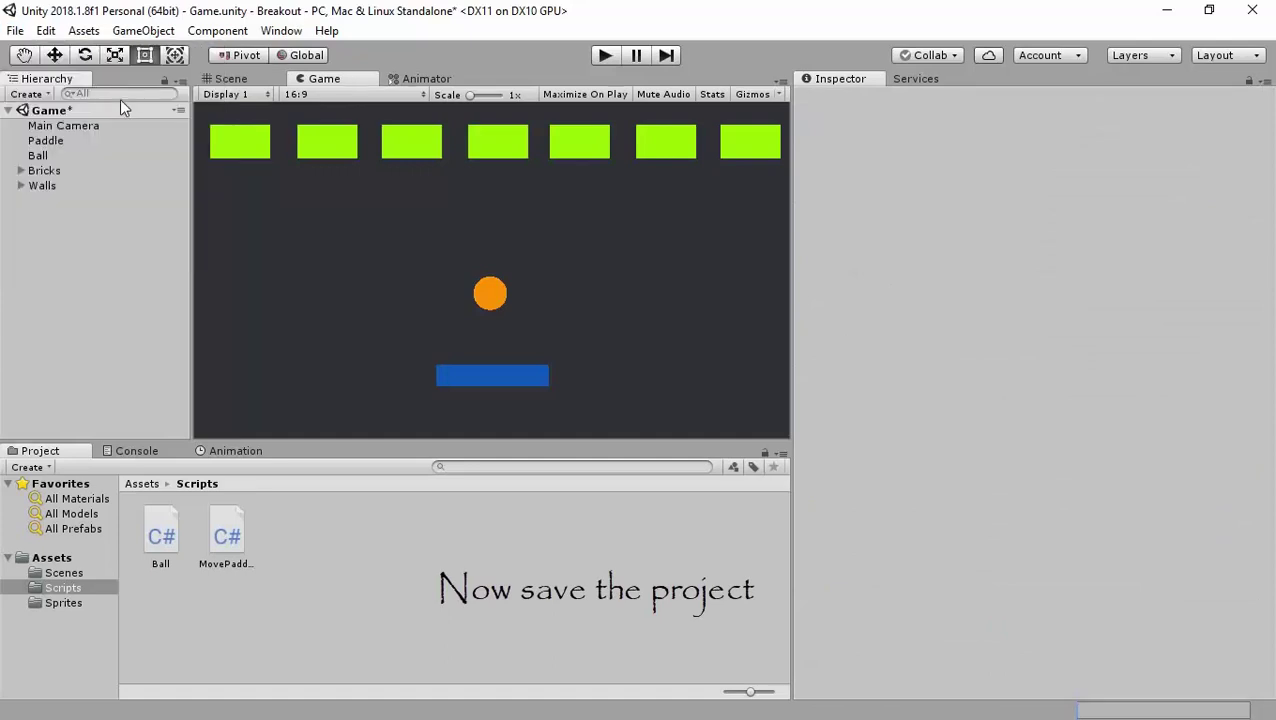
{"action": "left_click", "coordinate": [607, 55]}
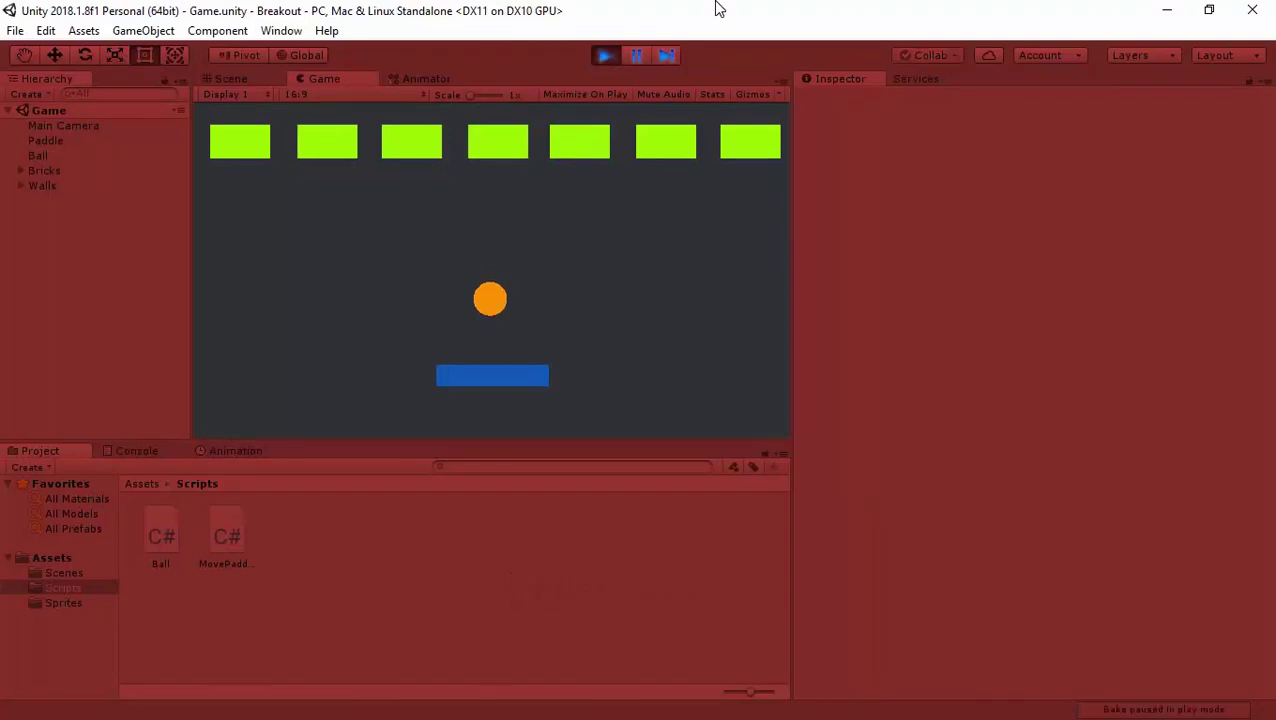
{"action": "key", "text": "Right"}
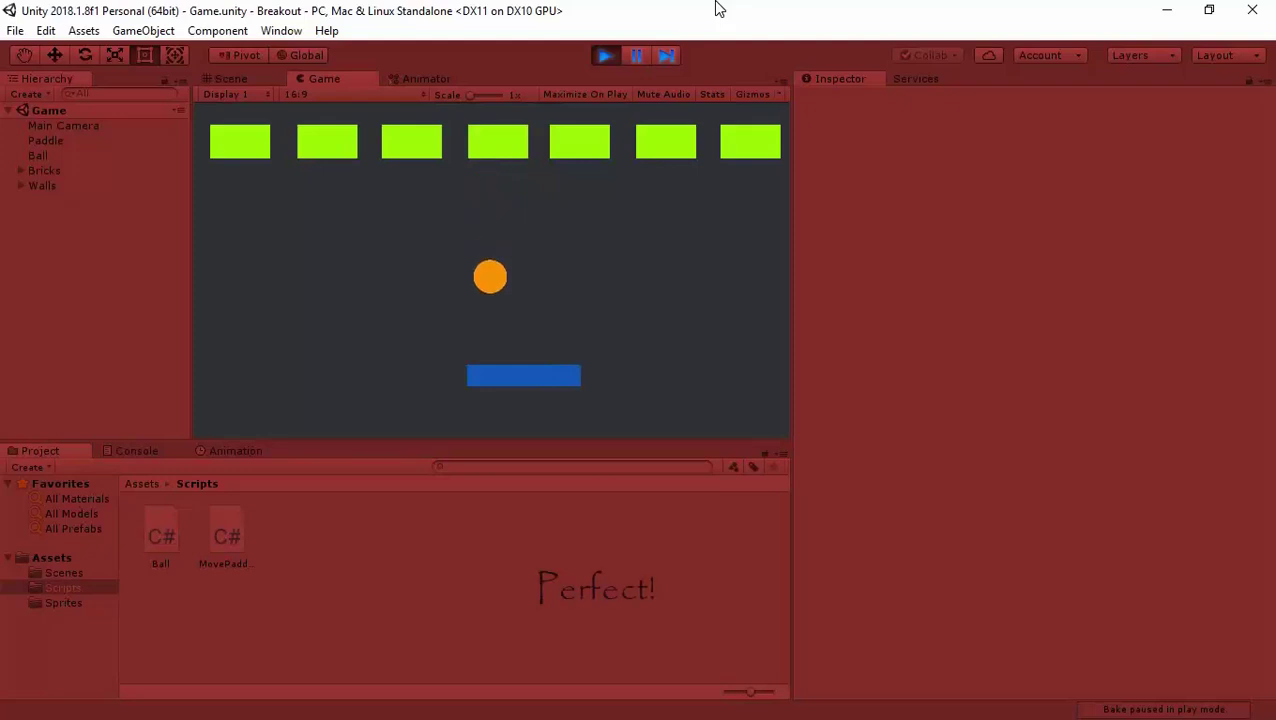
{"action": "key", "text": "Right"}
{"action": "key", "text": "Left"}
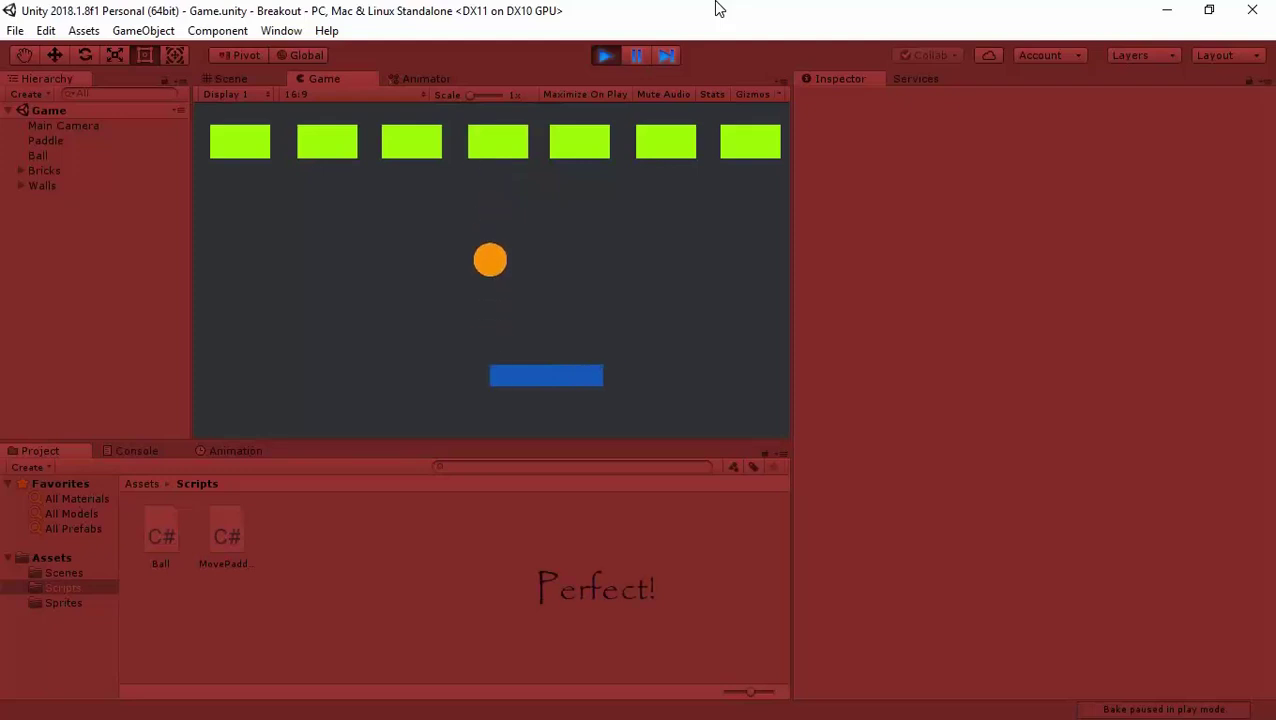
{"action": "key", "text": "Right"}
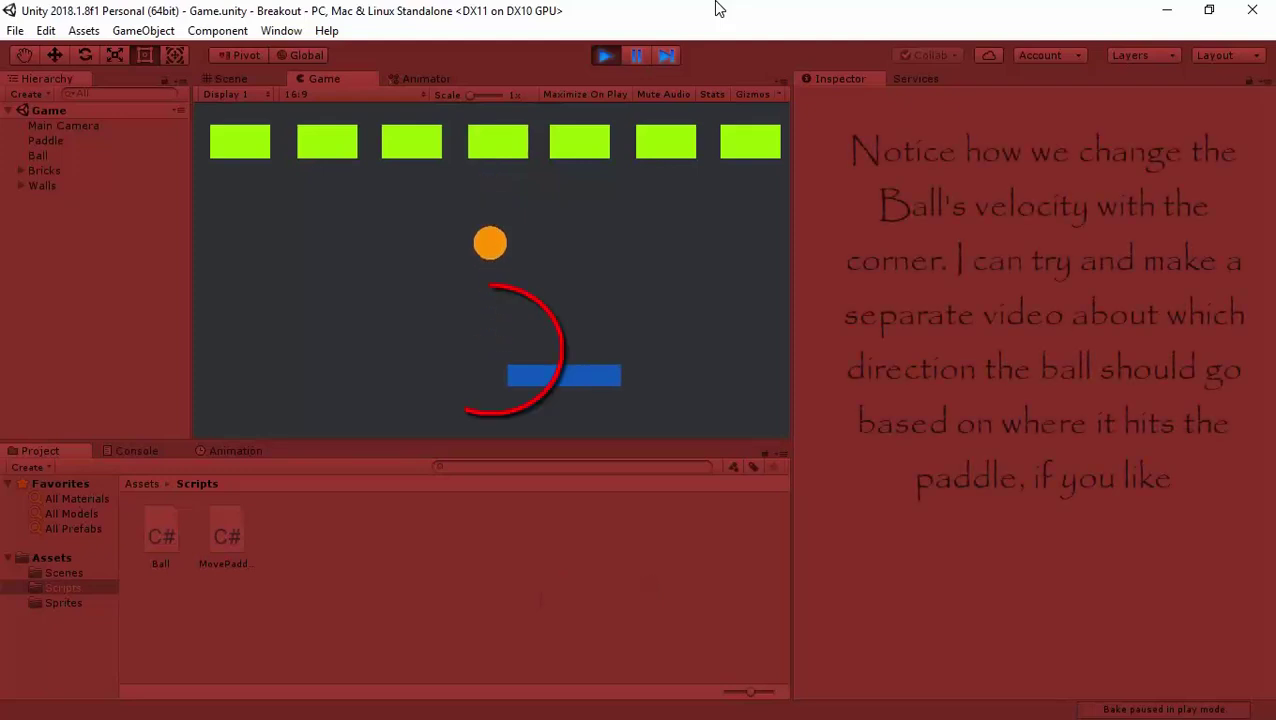
{"action": "key", "text": "Left"}
{"action": "key", "text": "Left"}
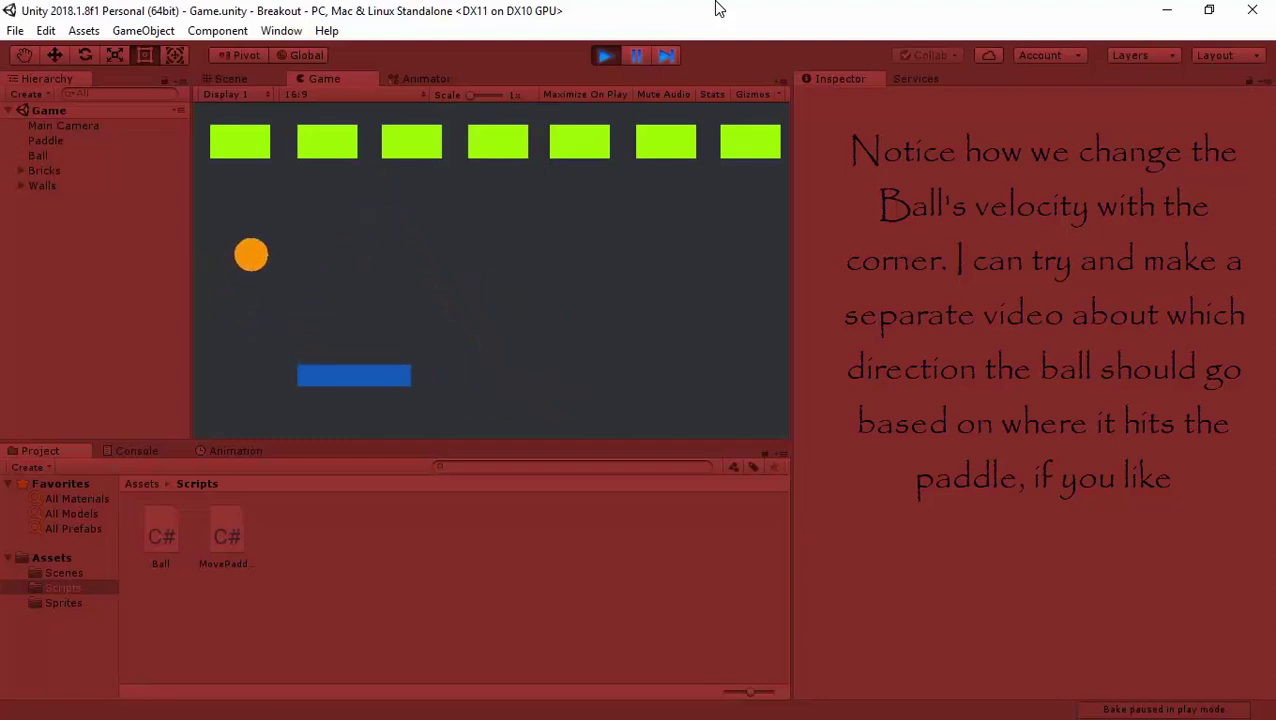
{"action": "key", "text": "Right"}
{"action": "key", "text": "Right"}
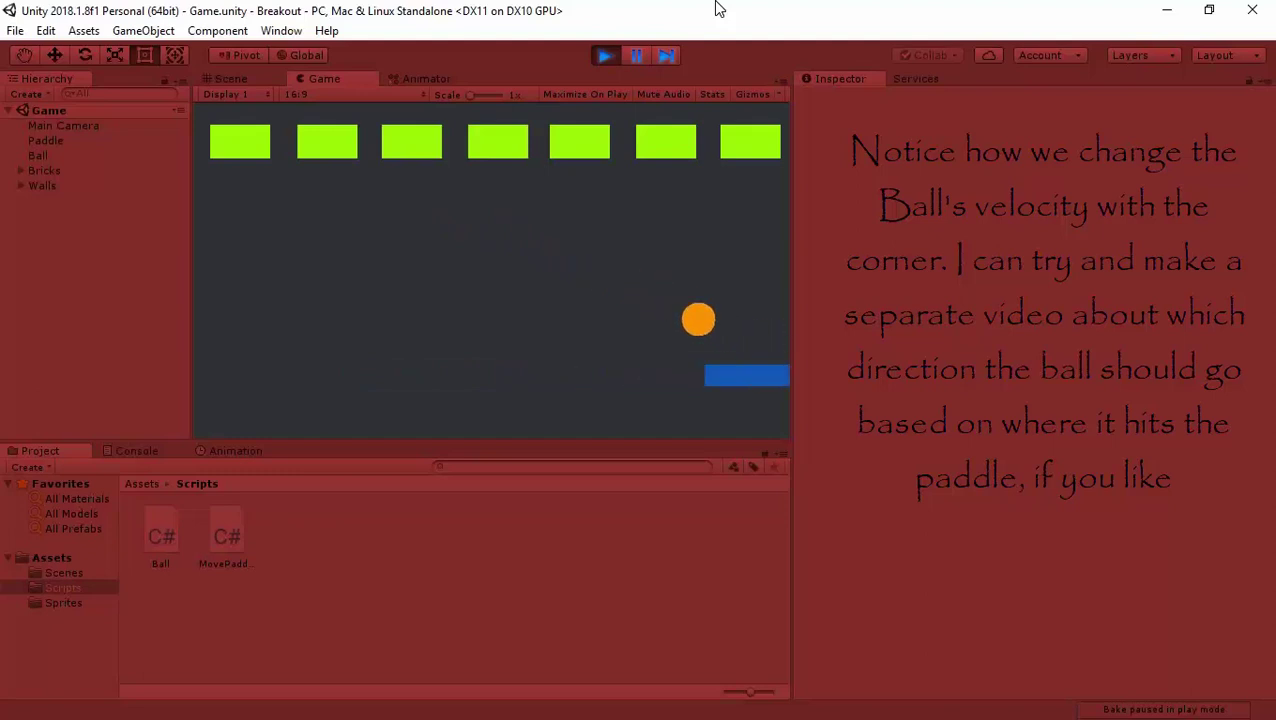
{"action": "key", "text": "Left"}
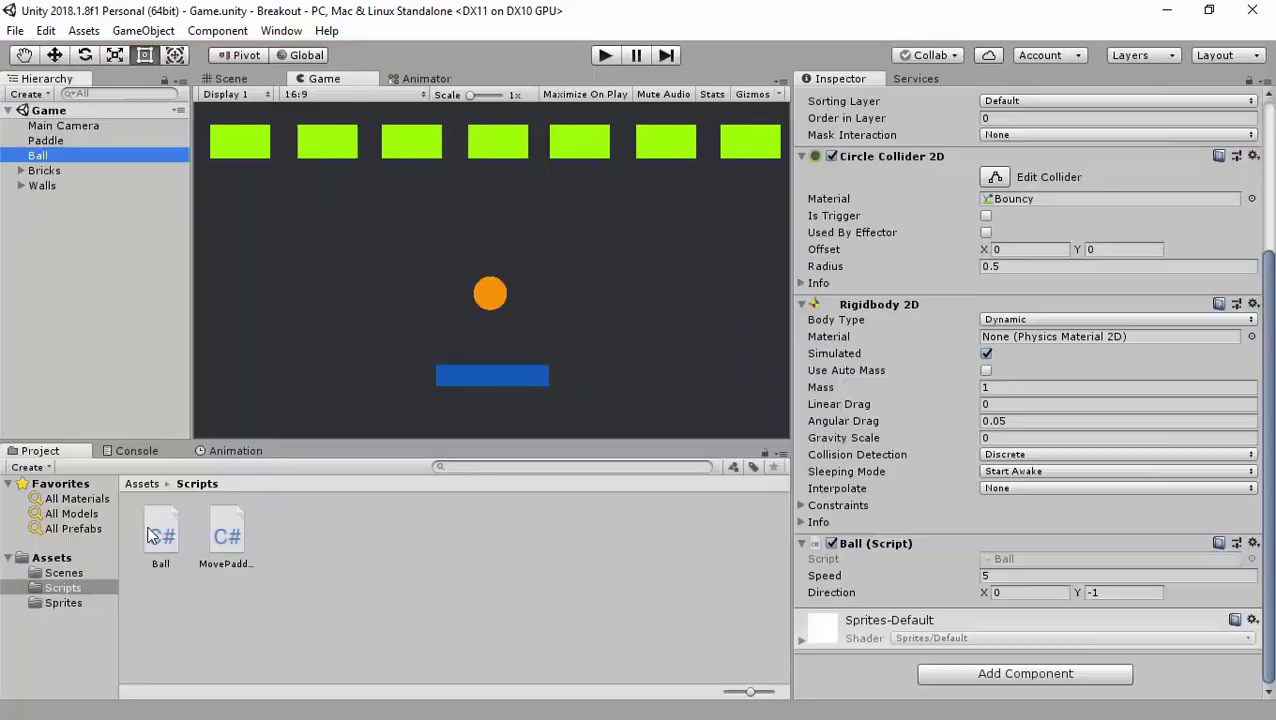
{"action": "left_click", "coordinate": [605, 55]}
Step: Add an empty OnCollisionEnter2D(Collision2D other) method after Start in Ball.cs
{"action": "left_click", "coordinate": [160, 540]}
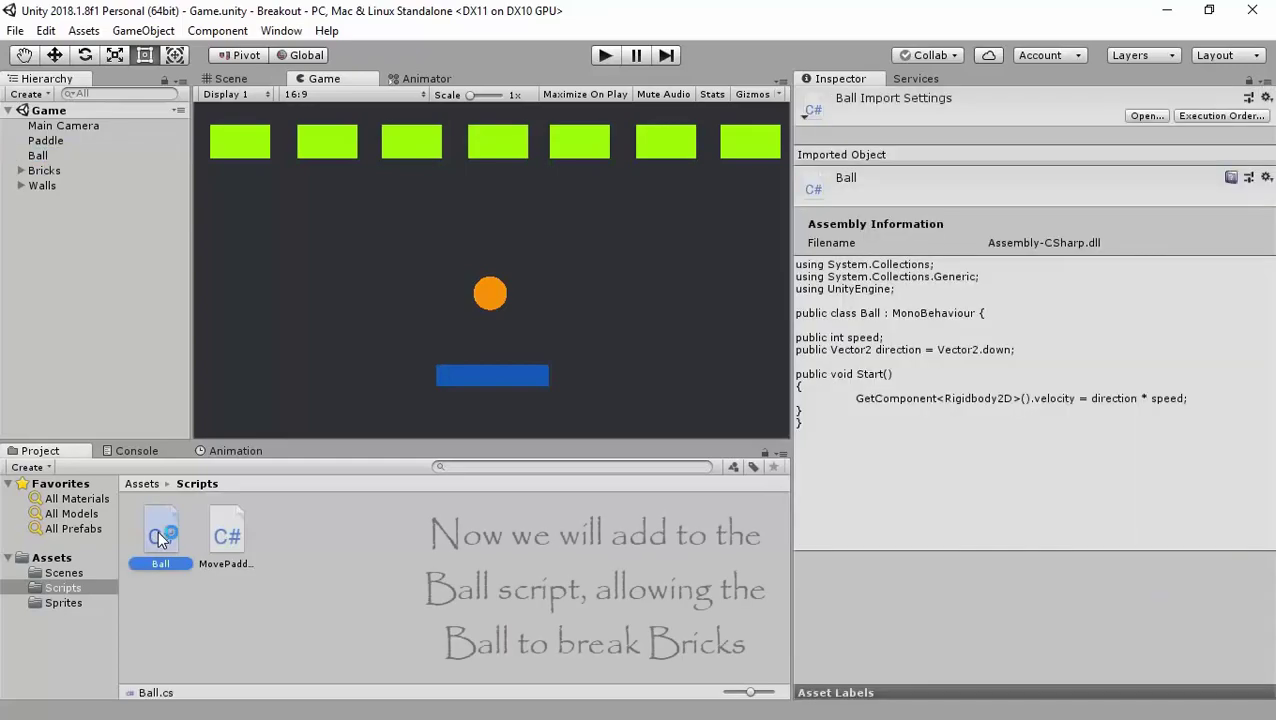
{"action": "double_click", "coordinate": [160, 540]}
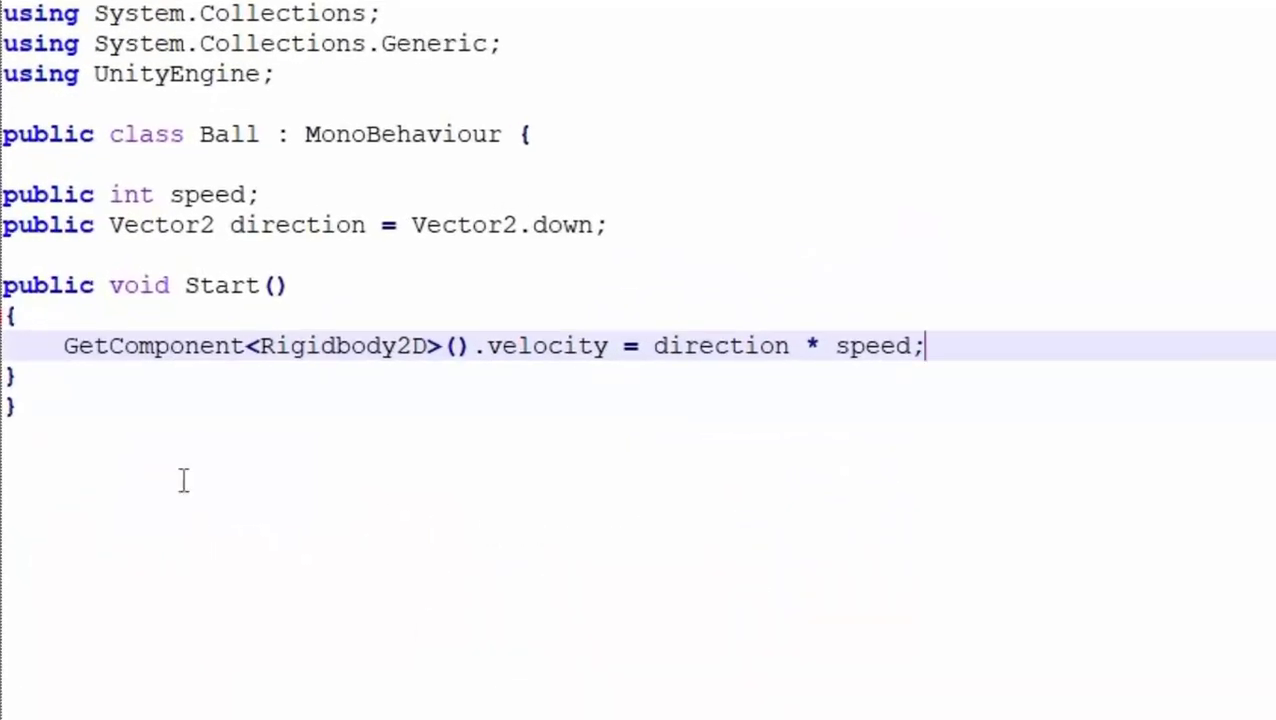
{"action": "left_click", "coordinate": [38, 374]}
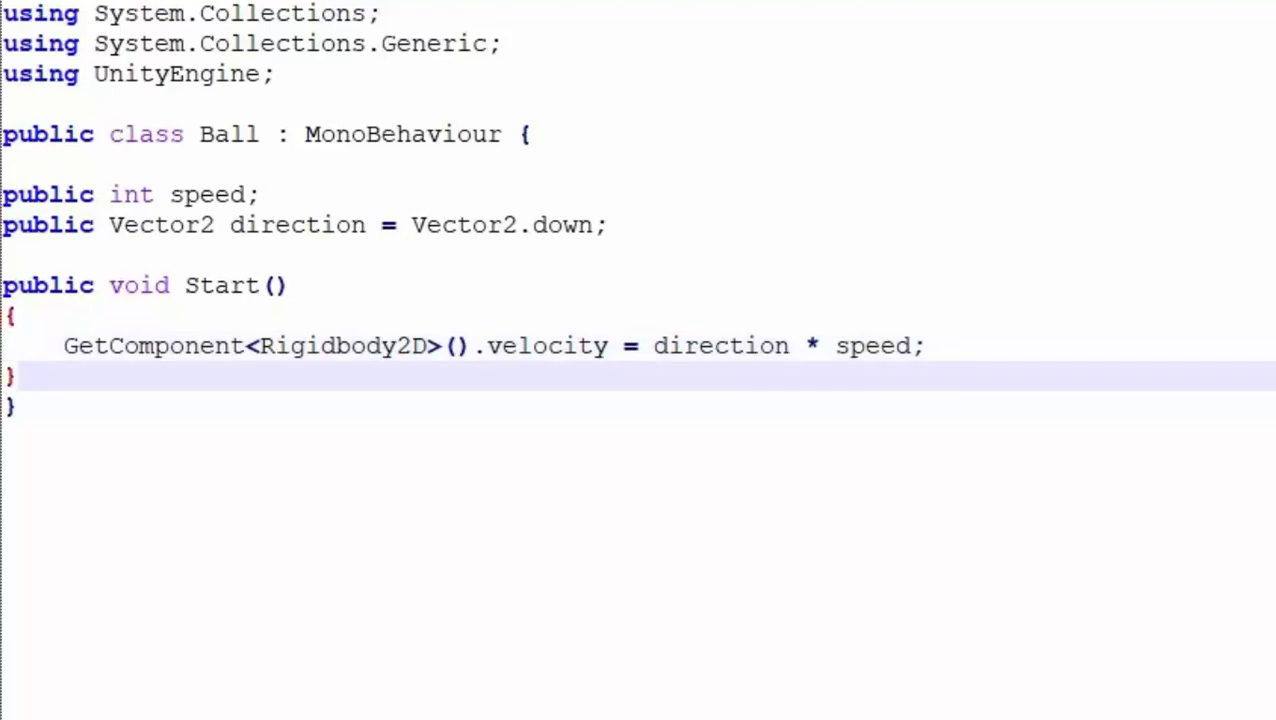
{"action": "key", "text": "Return"}
{"action": "key", "text": "Return"}
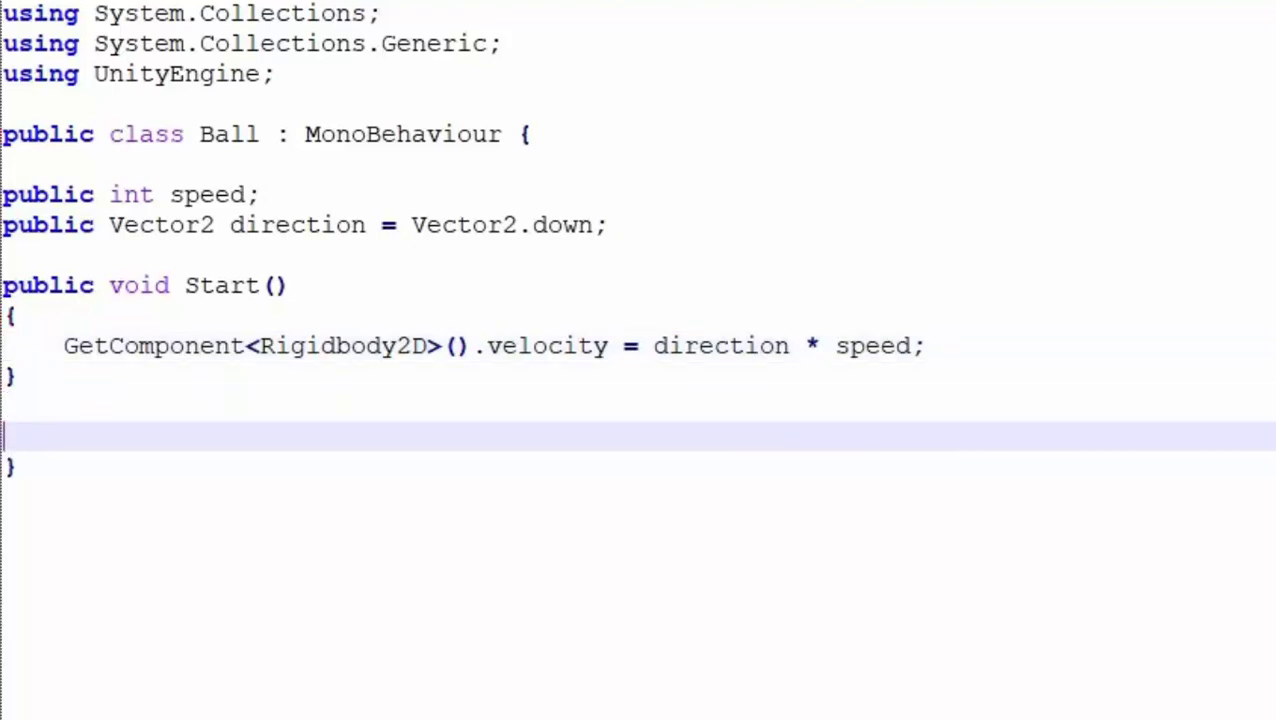
{"action": "type", "text": "public"}
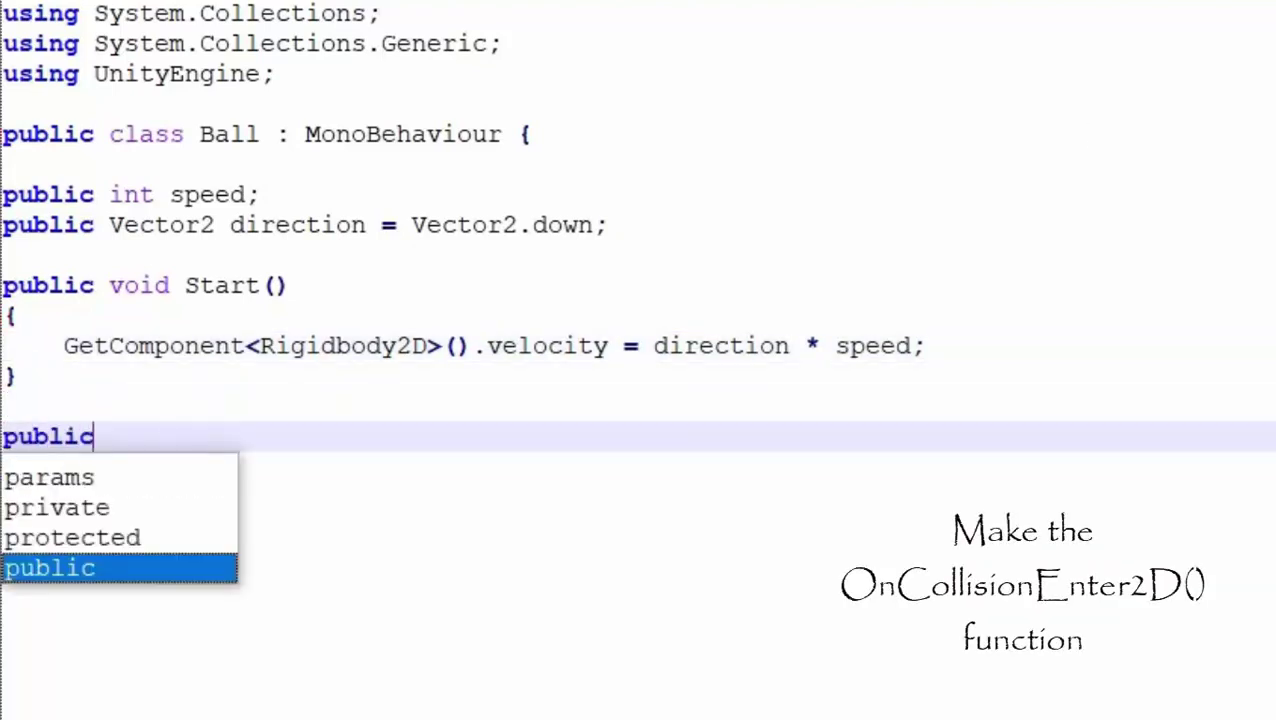
{"action": "type", "text": " void O"}
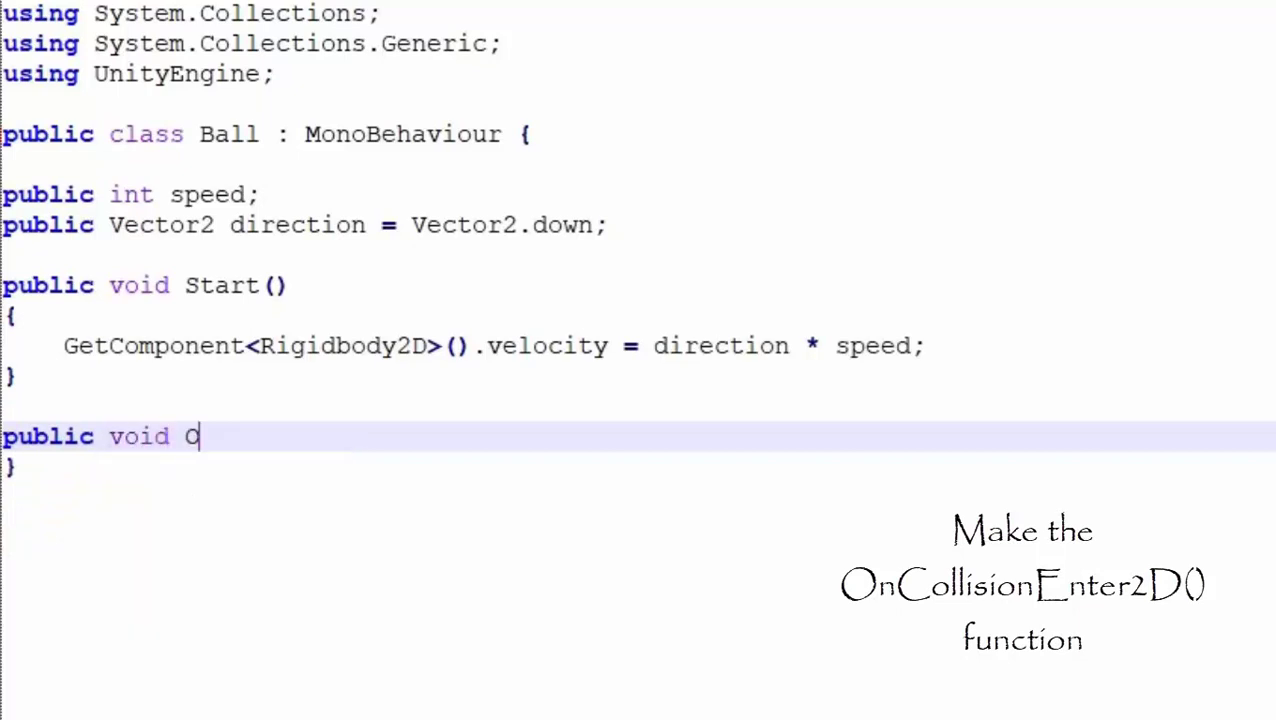
{"action": "type", "text": "nCol"}
{"action": "type", "text": "lision"}
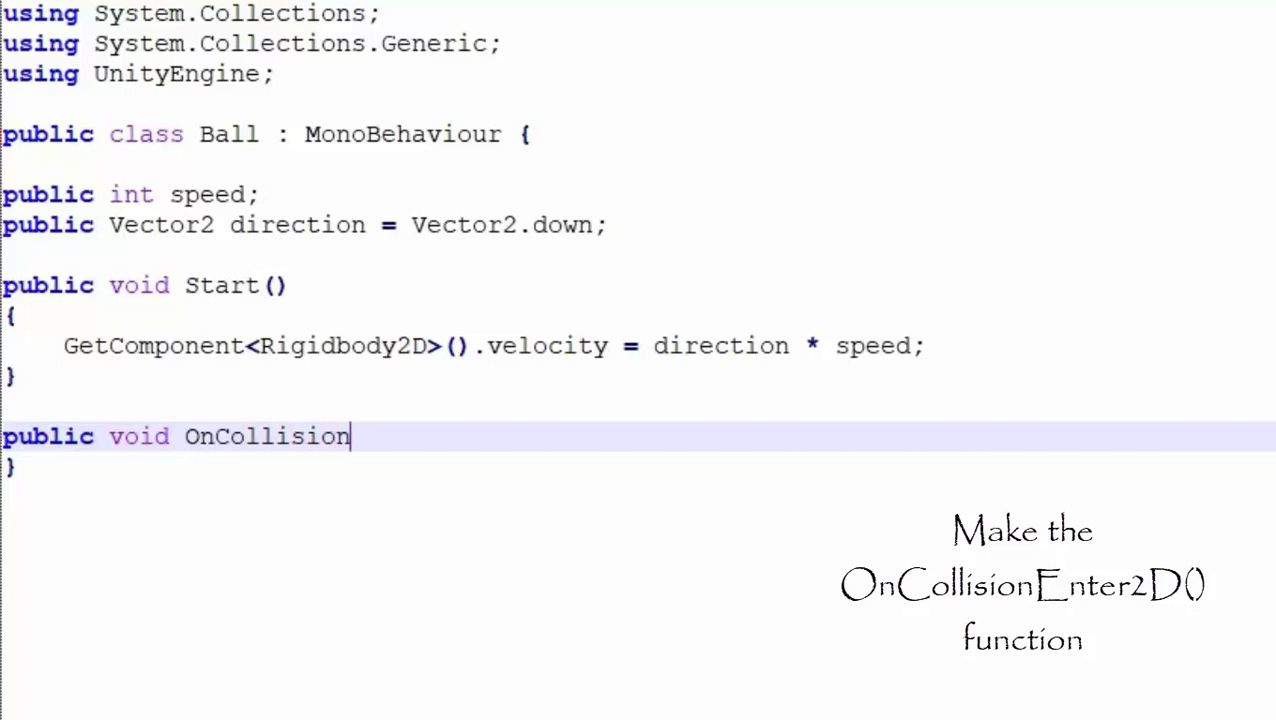
{"action": "type", "text": "Enter"}
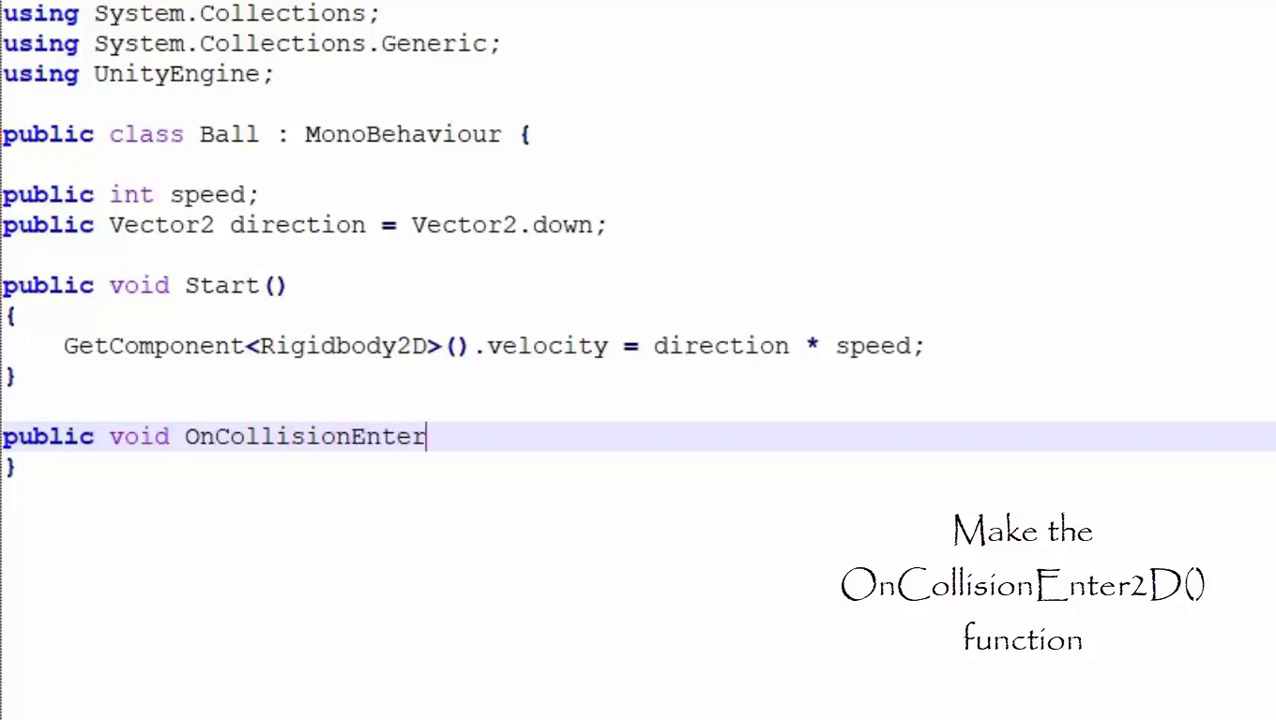
{"action": "type", "text": "2D("}
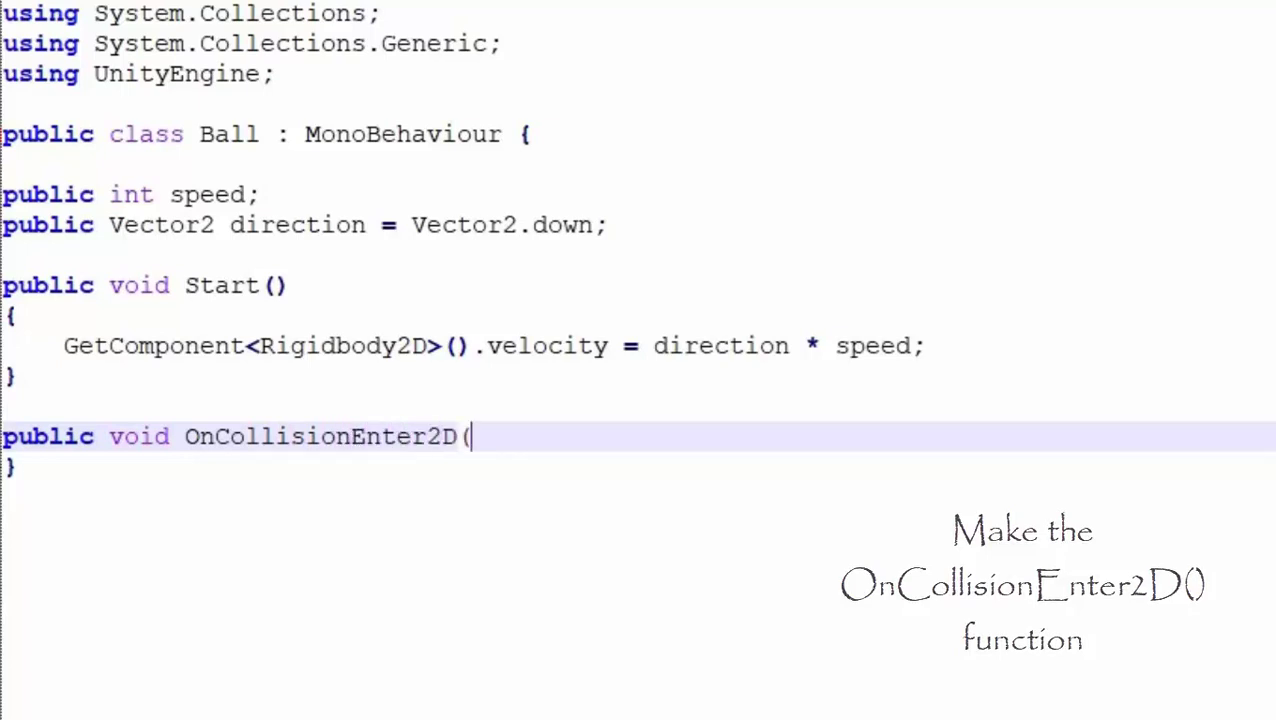
{"action": "type", "text": ")"}
{"action": "key", "text": "Left"}
{"action": "type", "text": "C"}
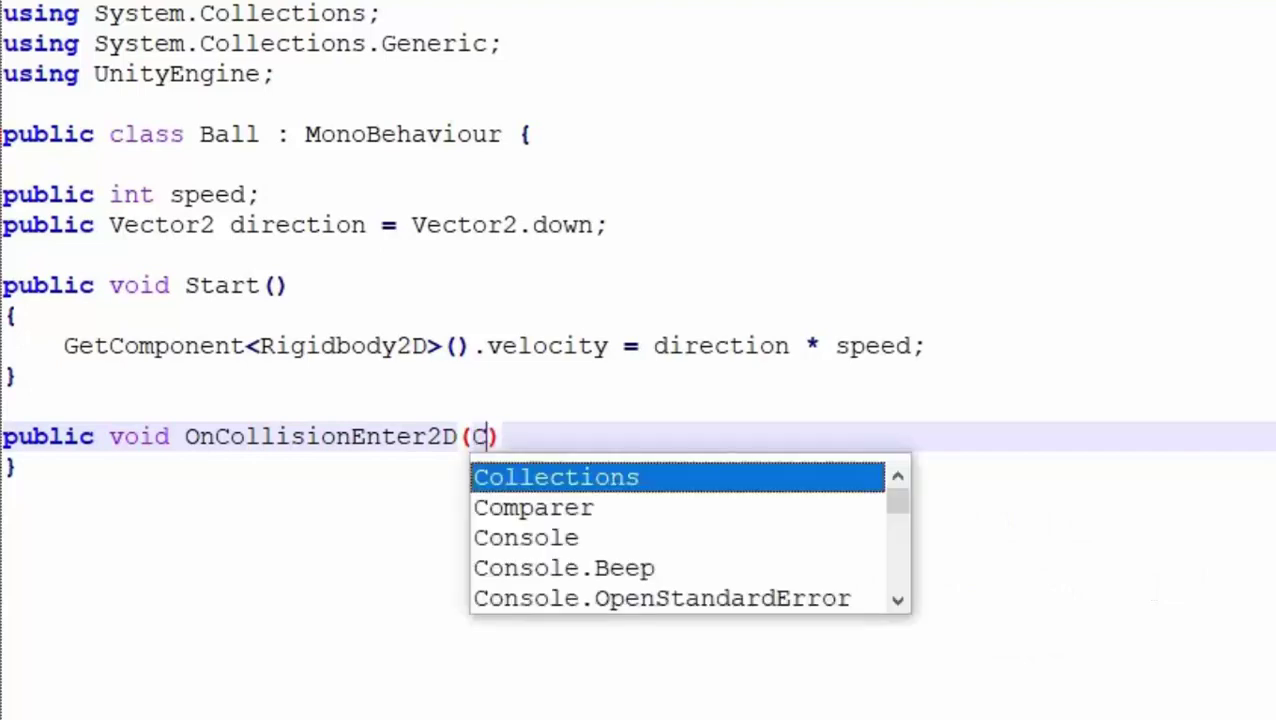
{"action": "type", "text": "olli"}
{"action": "type", "text": "si"}
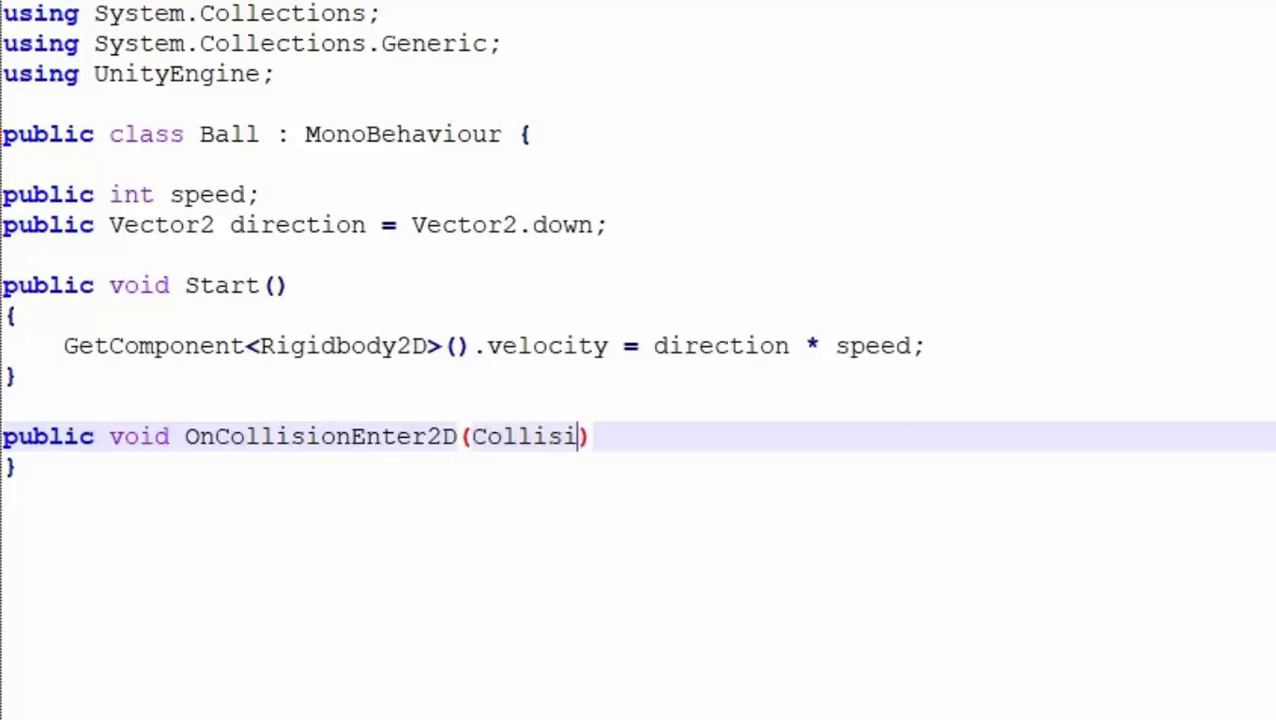
{"action": "type", "text": "on2"}
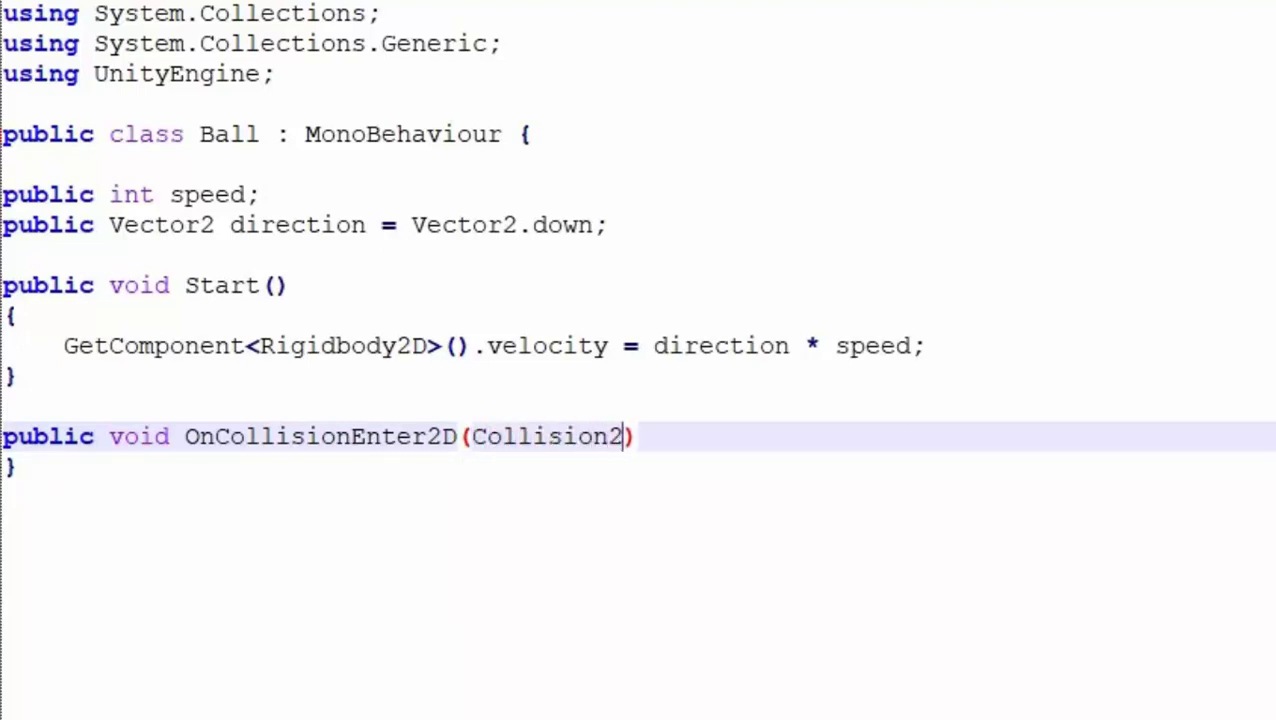
{"action": "type", "text": "D other"}
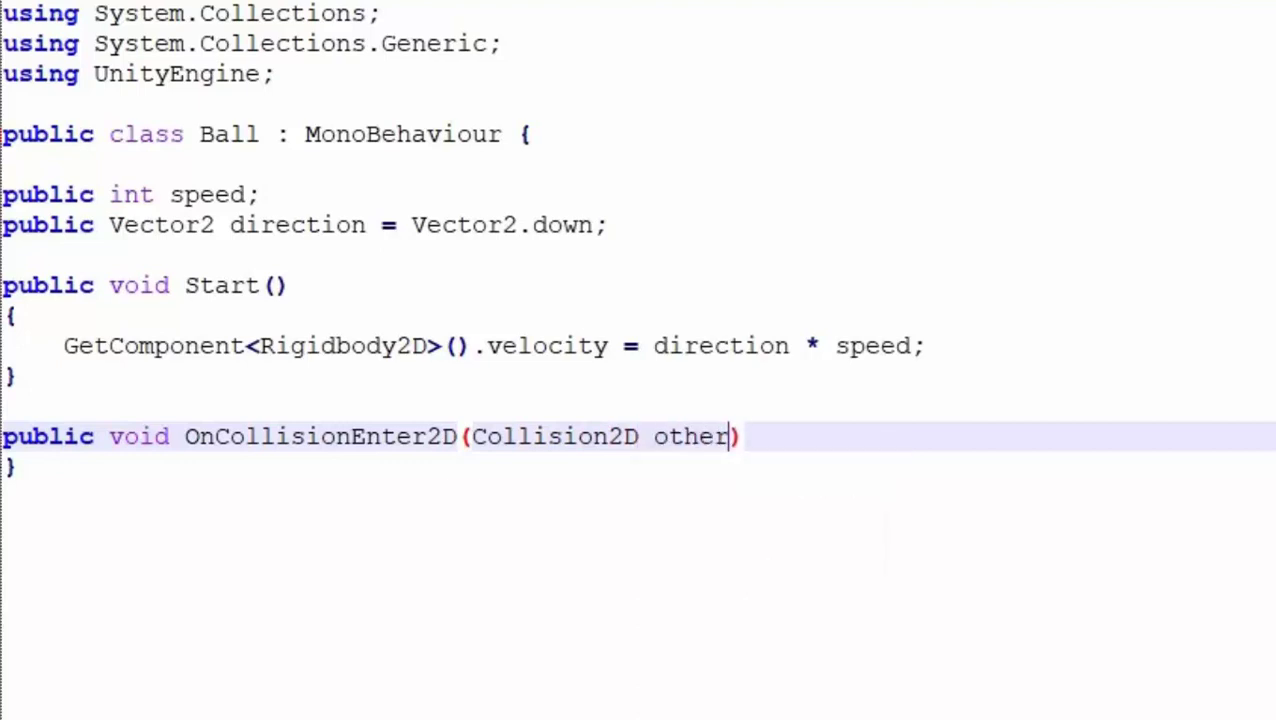
{"action": "key", "text": "Return"}
{"action": "type", "text": "{}"}
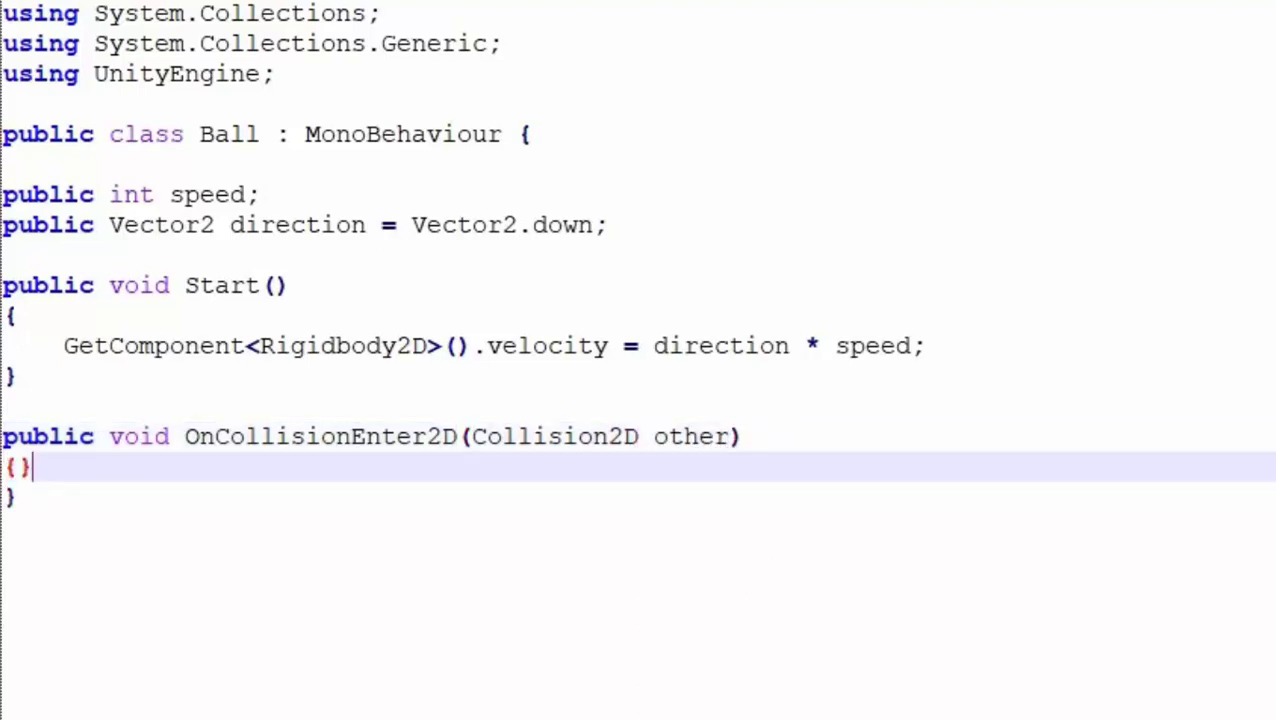
{"action": "key", "text": "Left"}
{"action": "key", "text": "Return"}
Step: Make it Destroy(other.gameObject) when CompareTag("Brick") is true, then save and return to Unity
{"action": "type", "text": "if"}
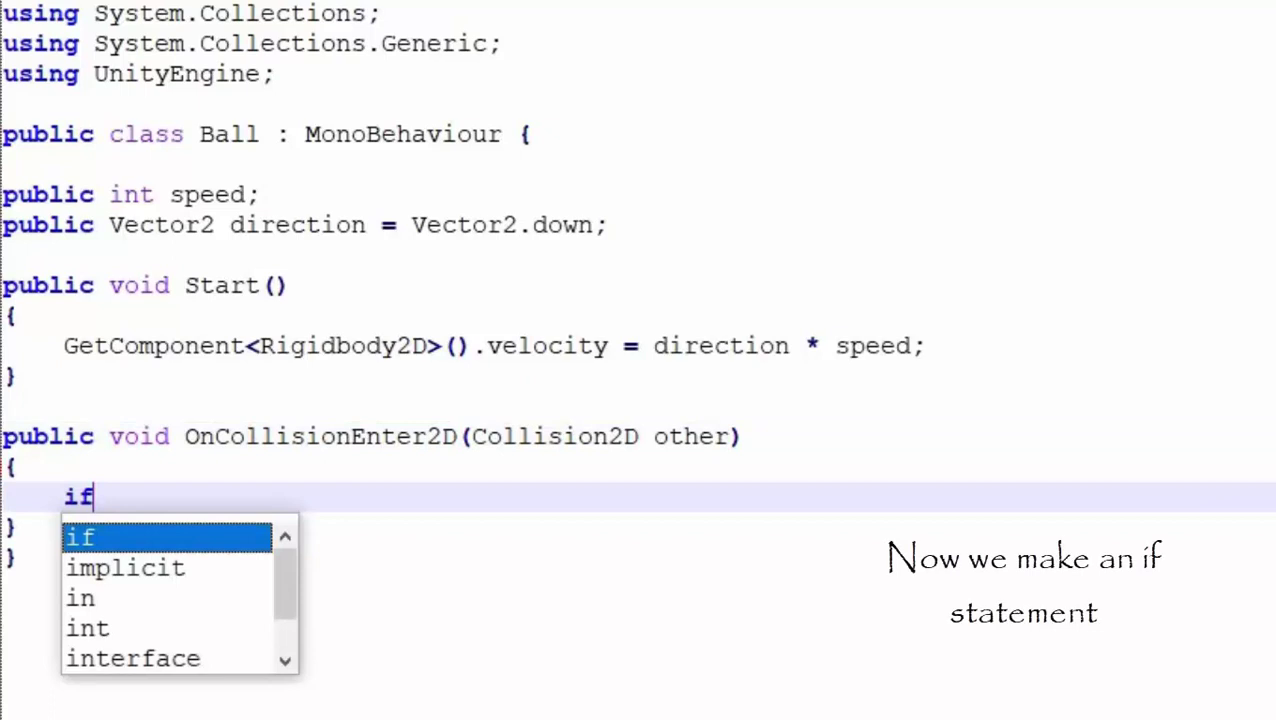
{"action": "type", "text": "()"}
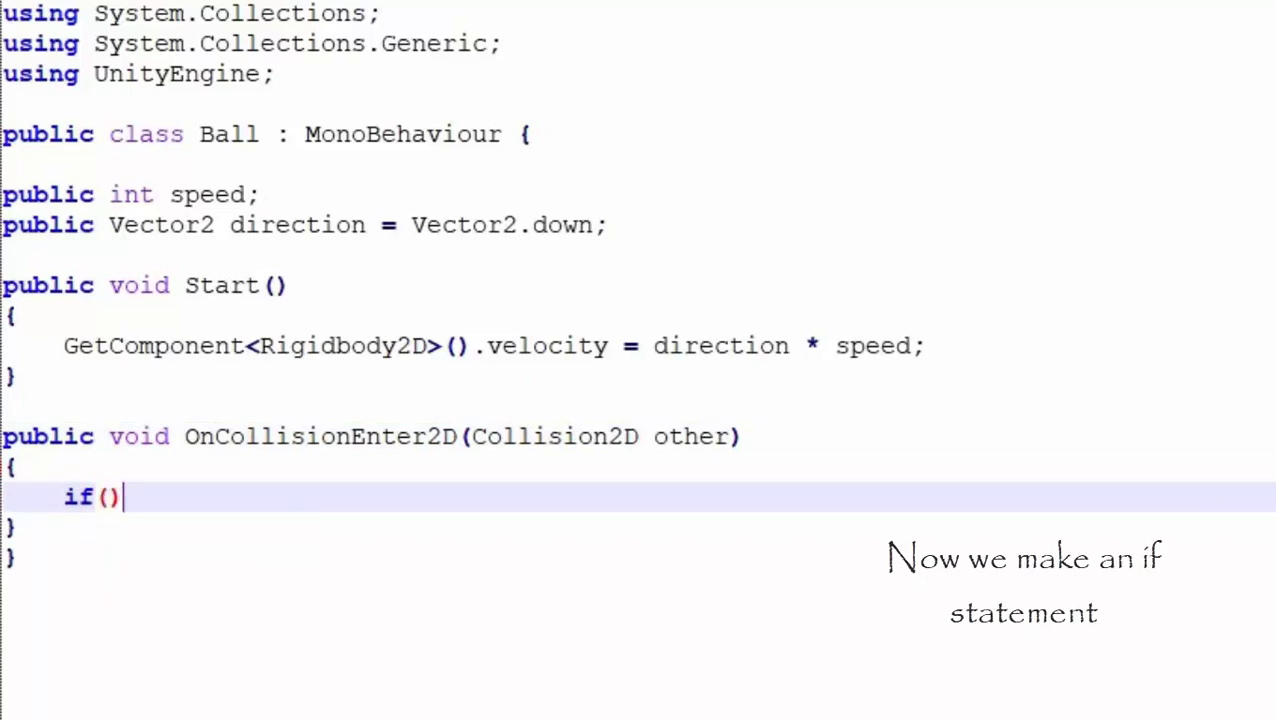
{"action": "key", "text": "Left"}
{"action": "type", "text": "othe"}
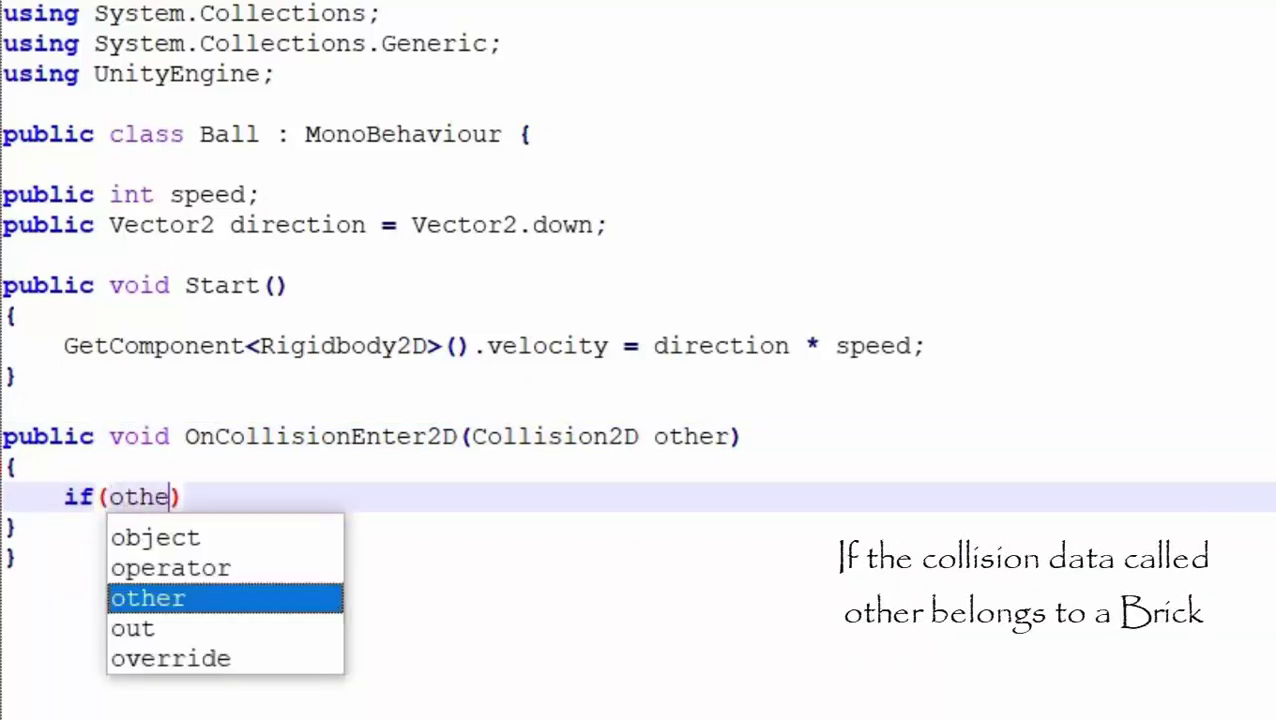
{"action": "type", "text": "r.ga"}
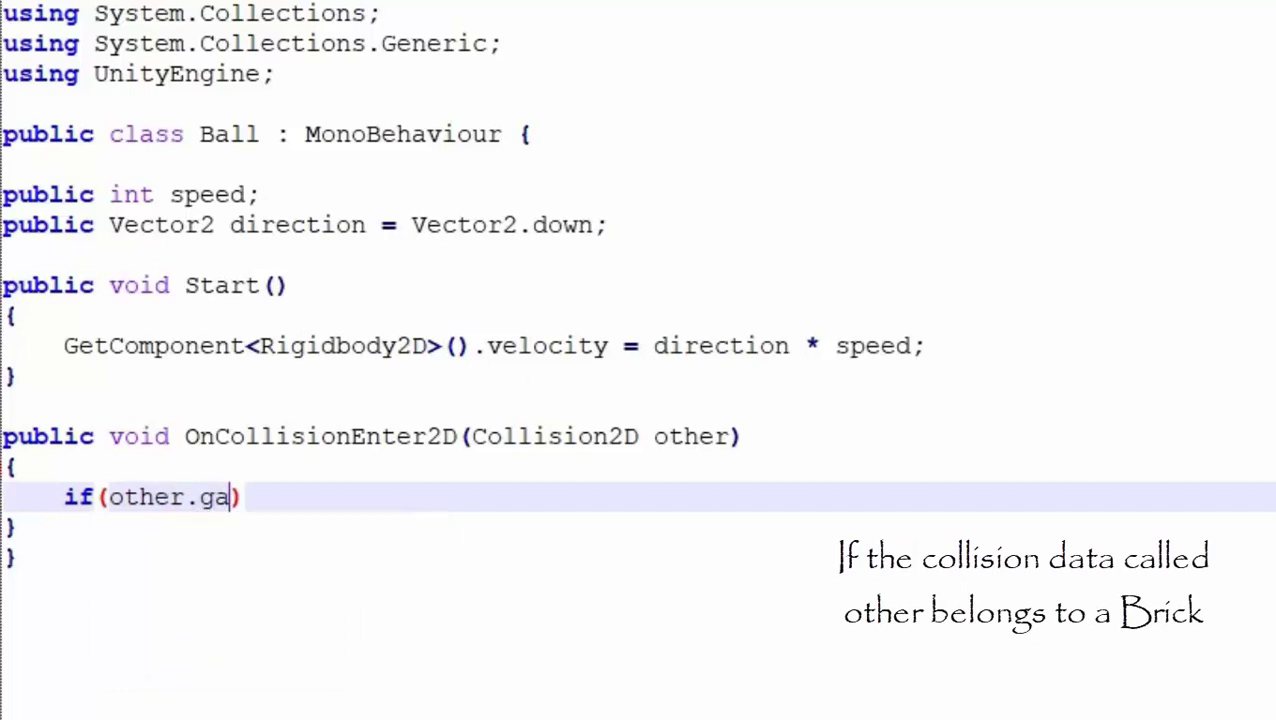
{"action": "type", "text": "meObje"}
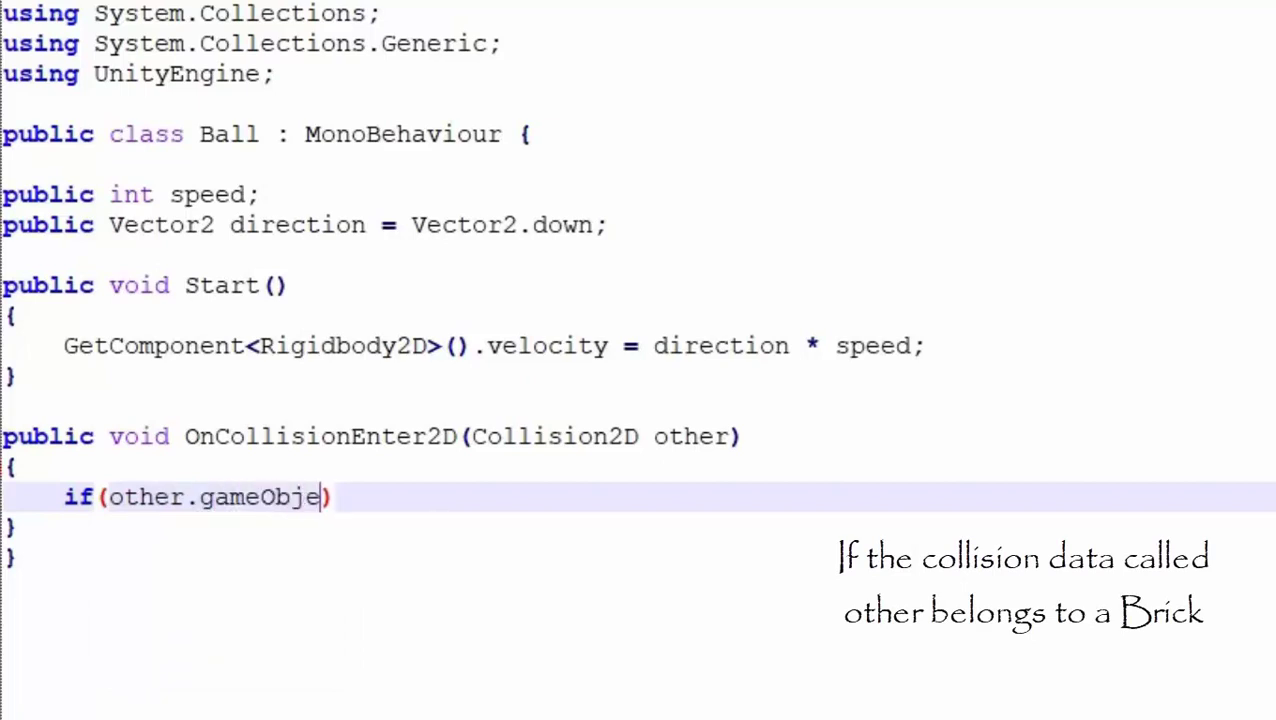
{"action": "type", "text": "ct.Co"}
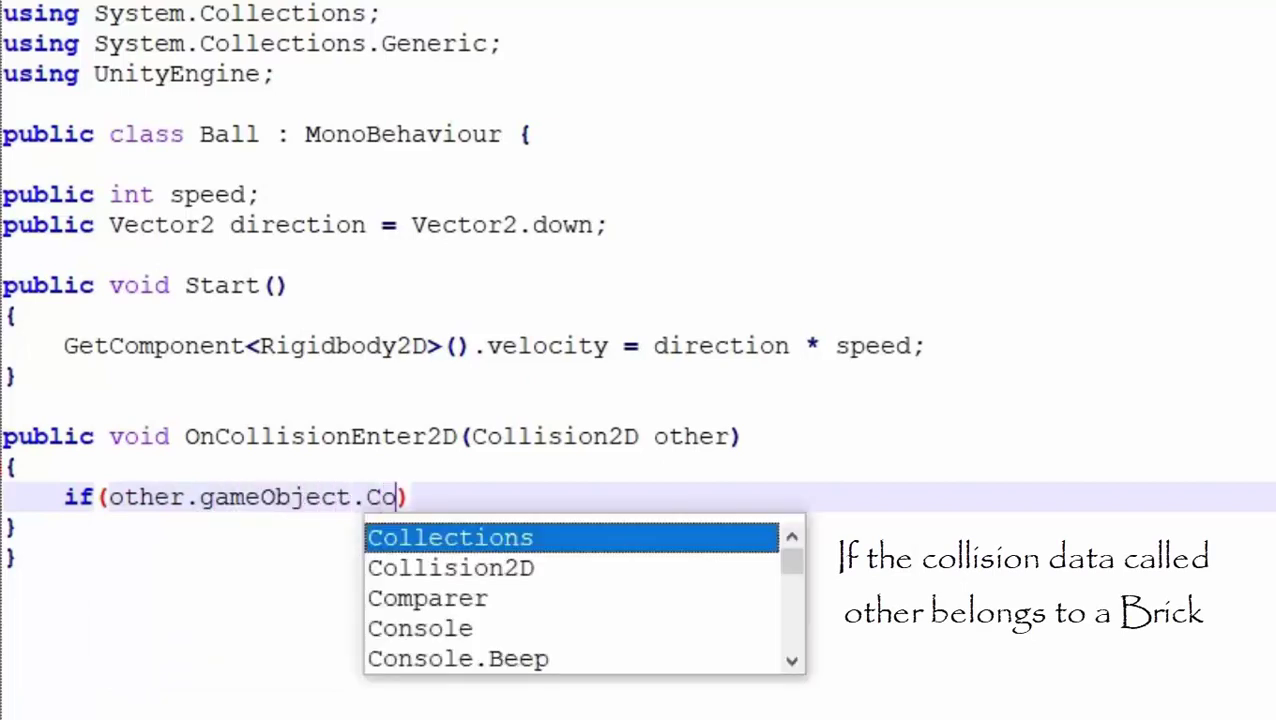
{"action": "type", "text": "mpareTag"}
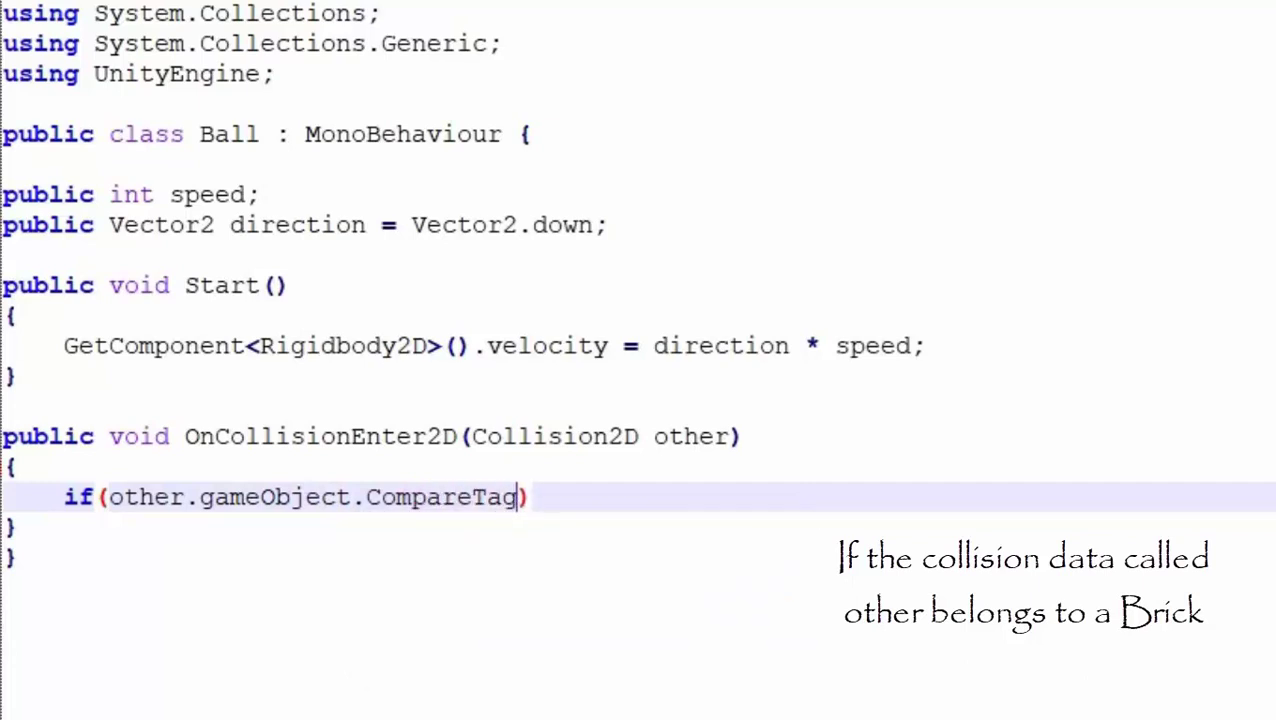
{"action": "type", "text": "()"}
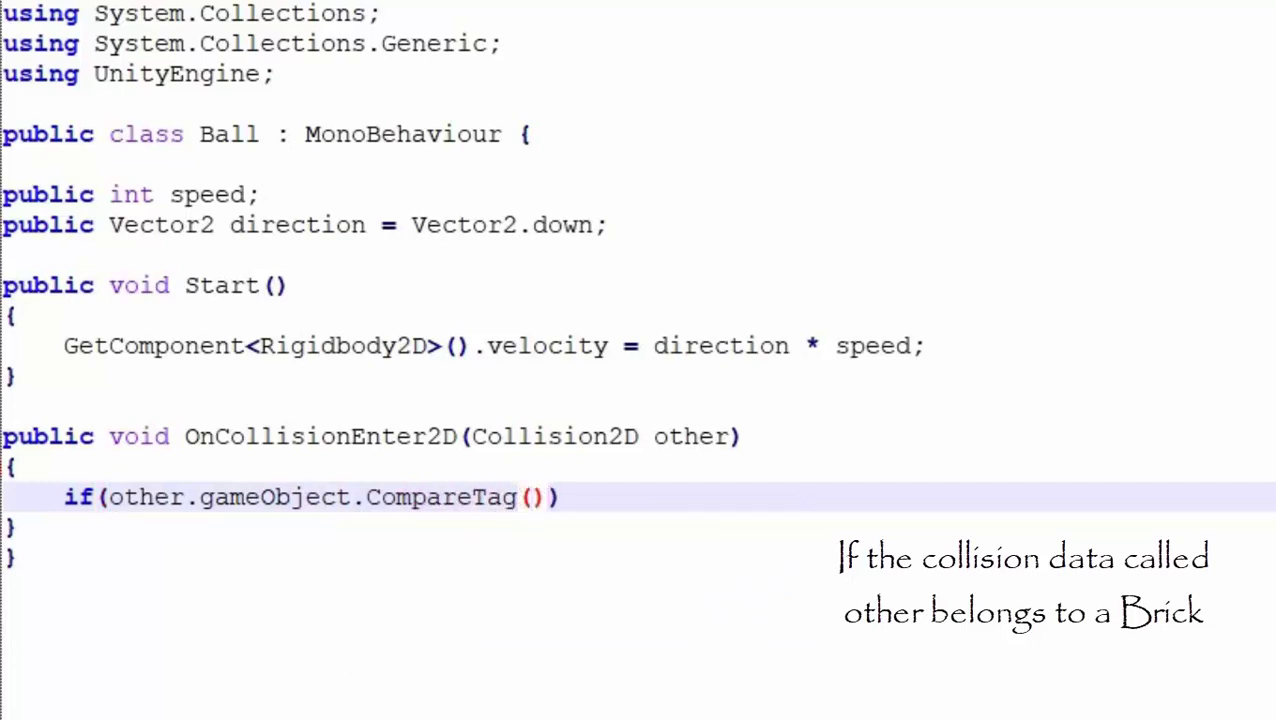
{"action": "type", "text": "\""}
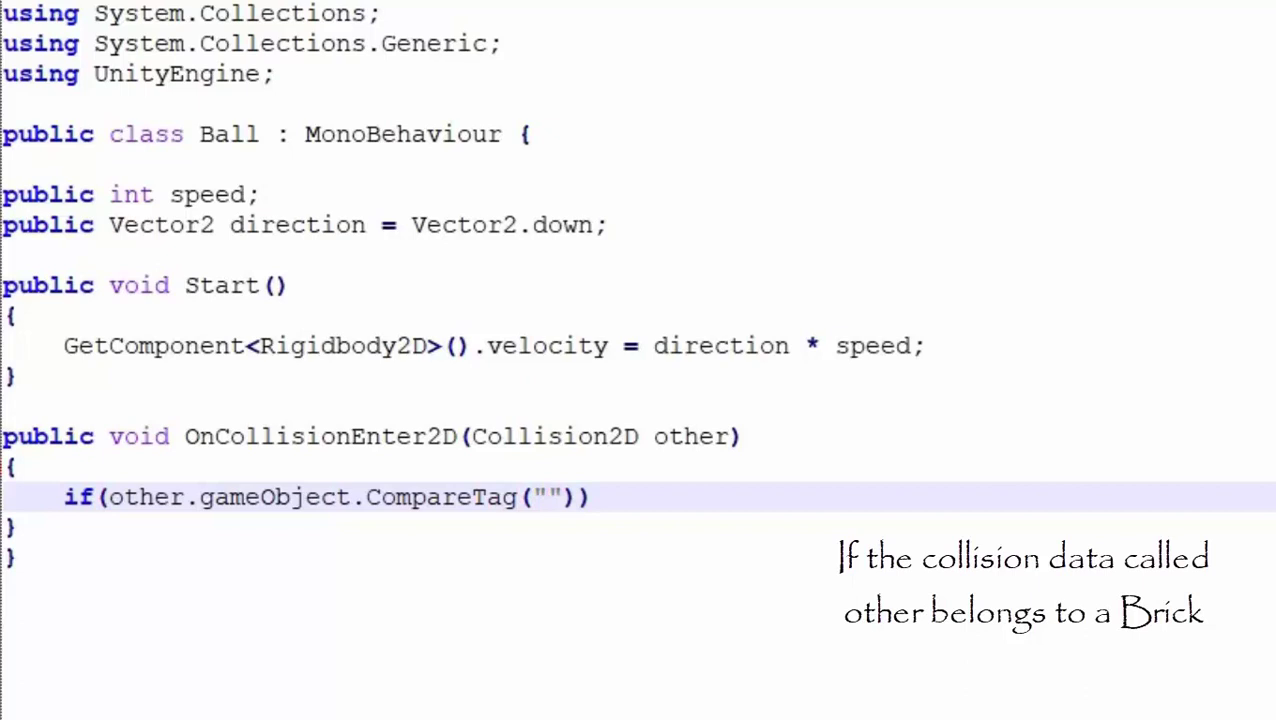
{"action": "type", "text": "Br"}
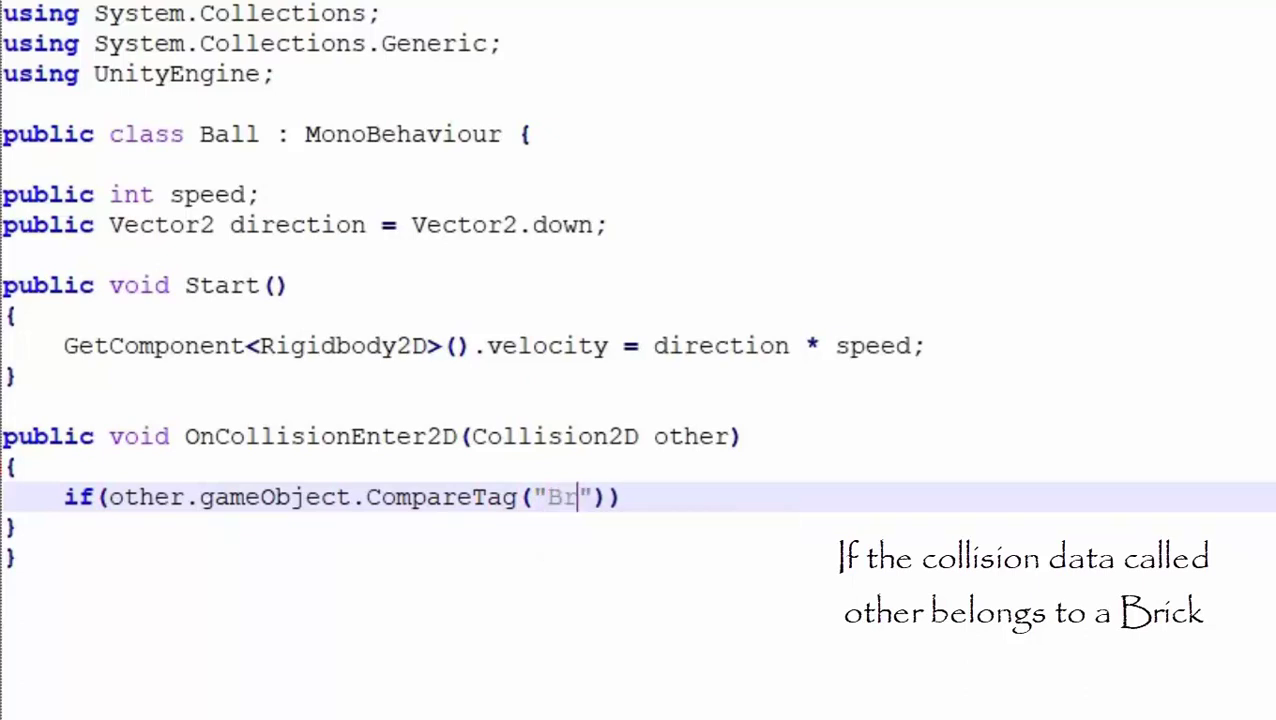
{"action": "type", "text": "ick"}
{"action": "key", "text": "Right"}
{"action": "key", "text": "Right"}
{"action": "key", "text": "Right"}
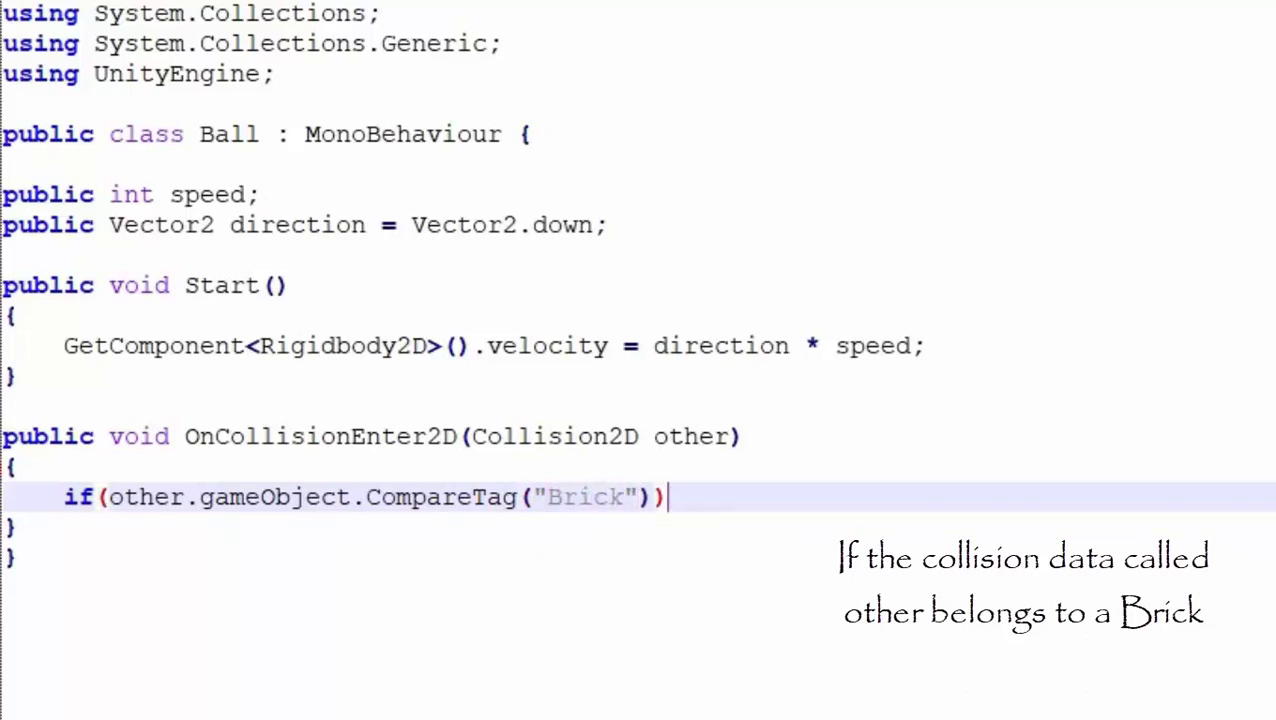
{"action": "key", "text": "Return"}
{"action": "type", "text": "{"}
{"action": "key", "text": "Return"}
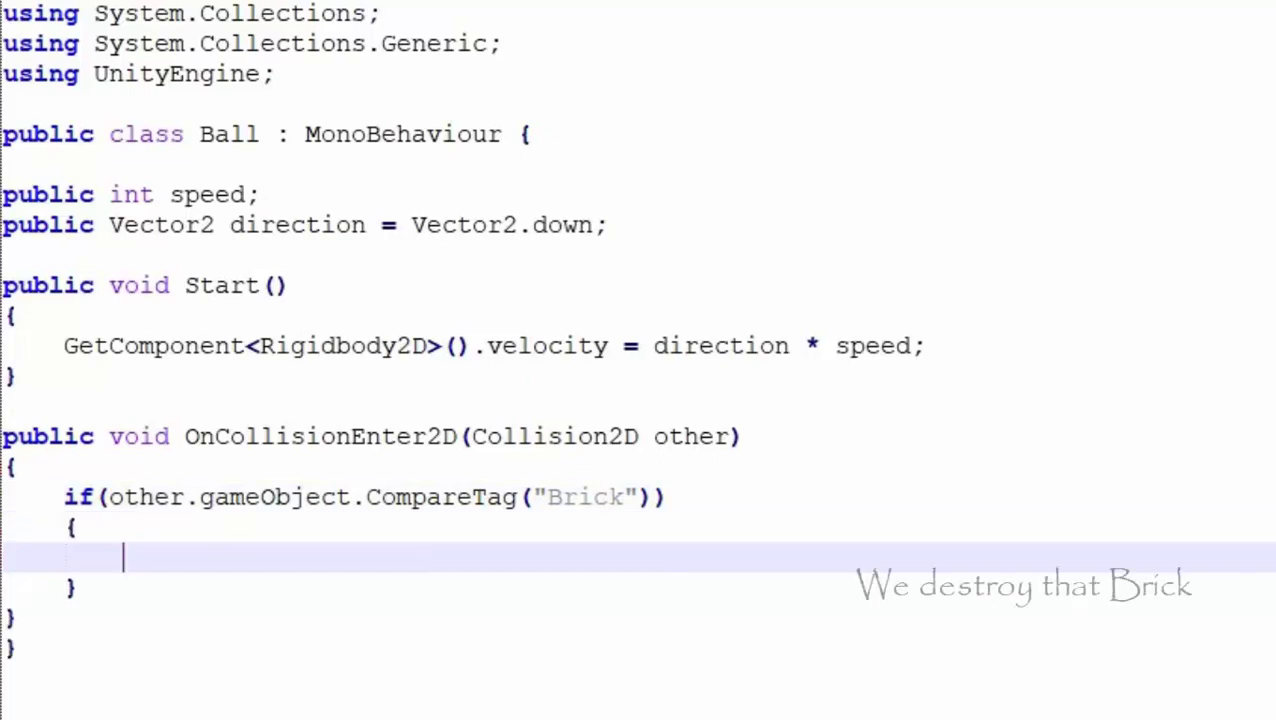
{"action": "type", "text": "Destroy"}
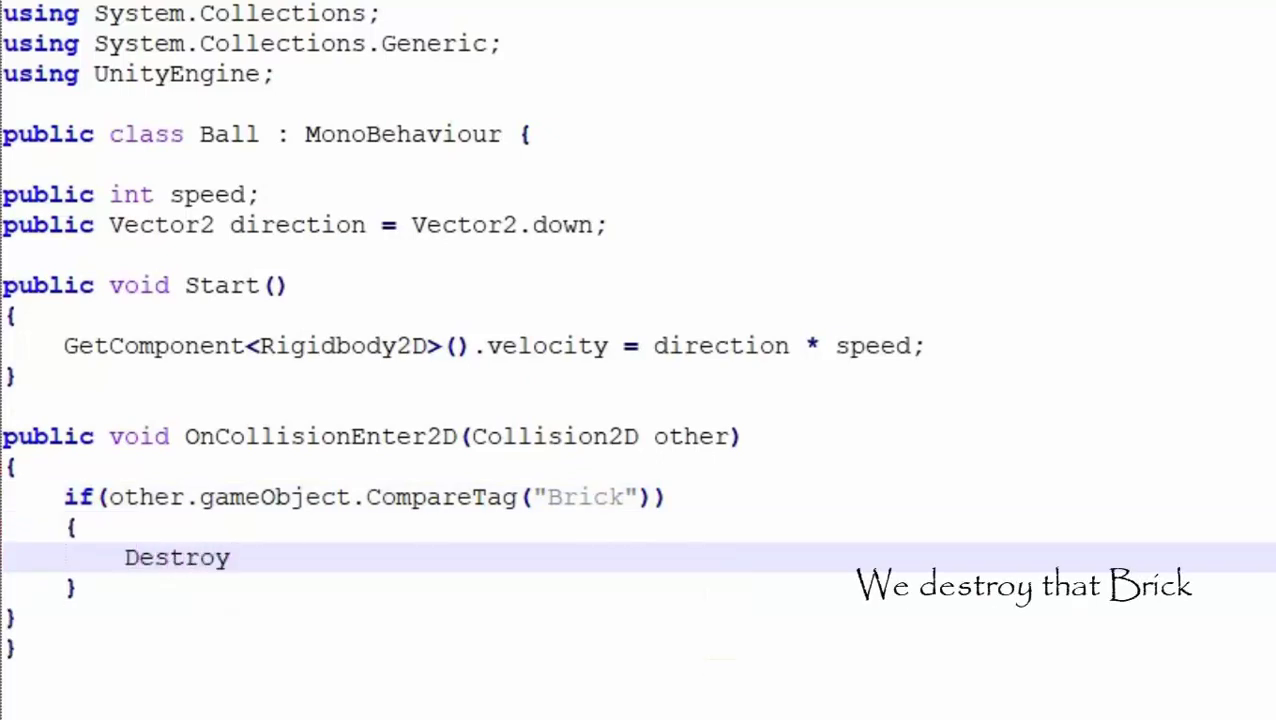
{"action": "type", "text": ")"}
{"action": "type", "text": "other"}
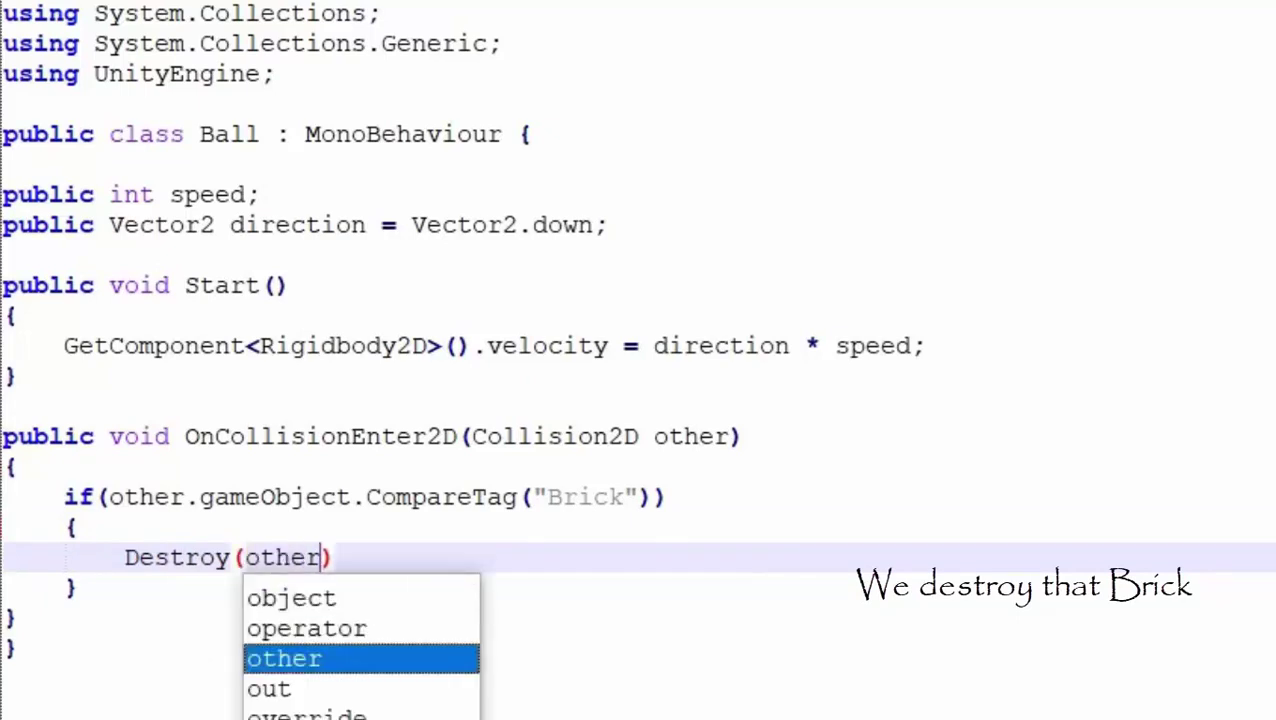
{"action": "type", "text": ".game"}
{"action": "key", "text": "Return"}
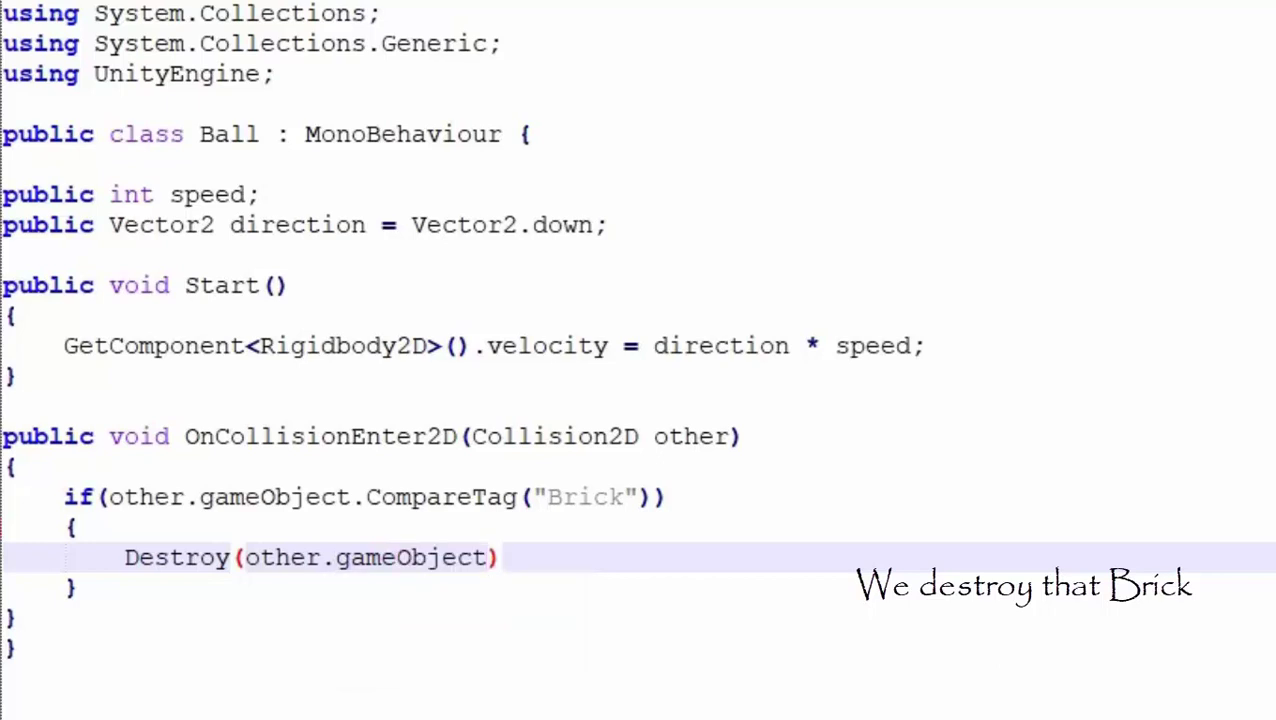
{"action": "type", "text": ";"}
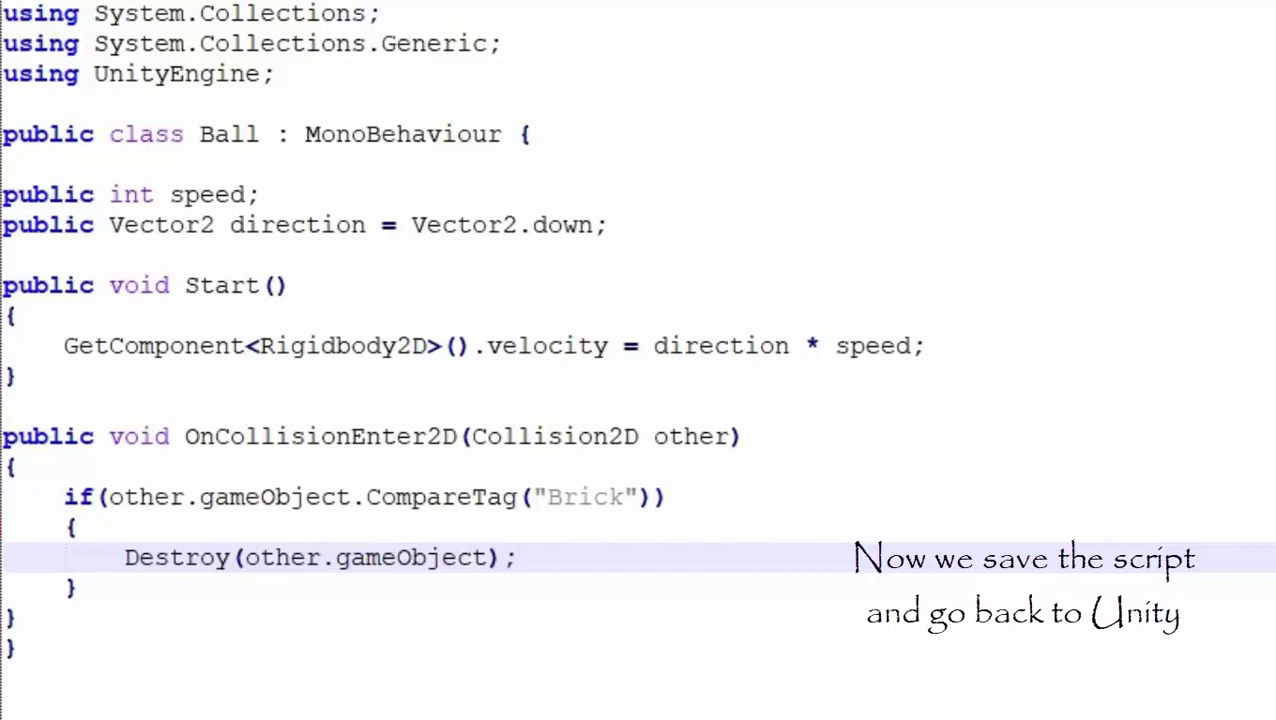
{"action": "key", "text": "ctrl+s"}
{"action": "key", "text": "alt+Tab"}
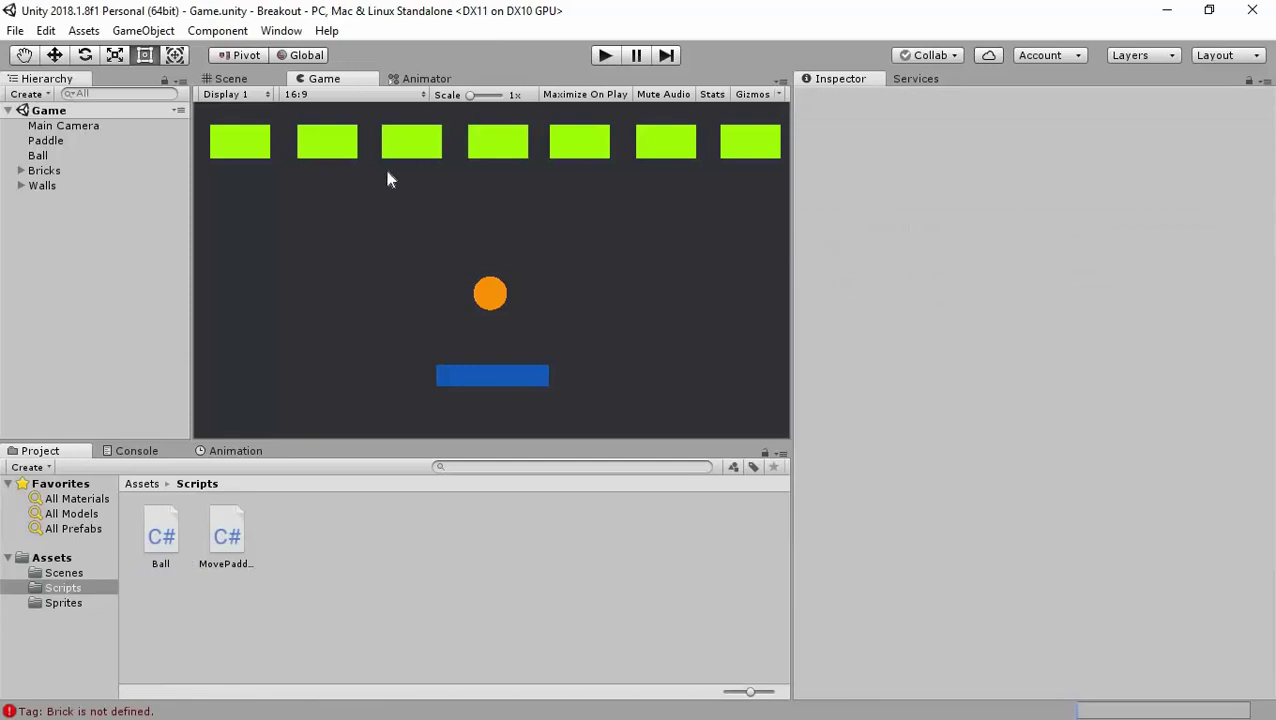
Step: Select all seven bricks and define a new tag named Brick in Tags & Layers
{"action": "left_click", "coordinate": [21, 171]}
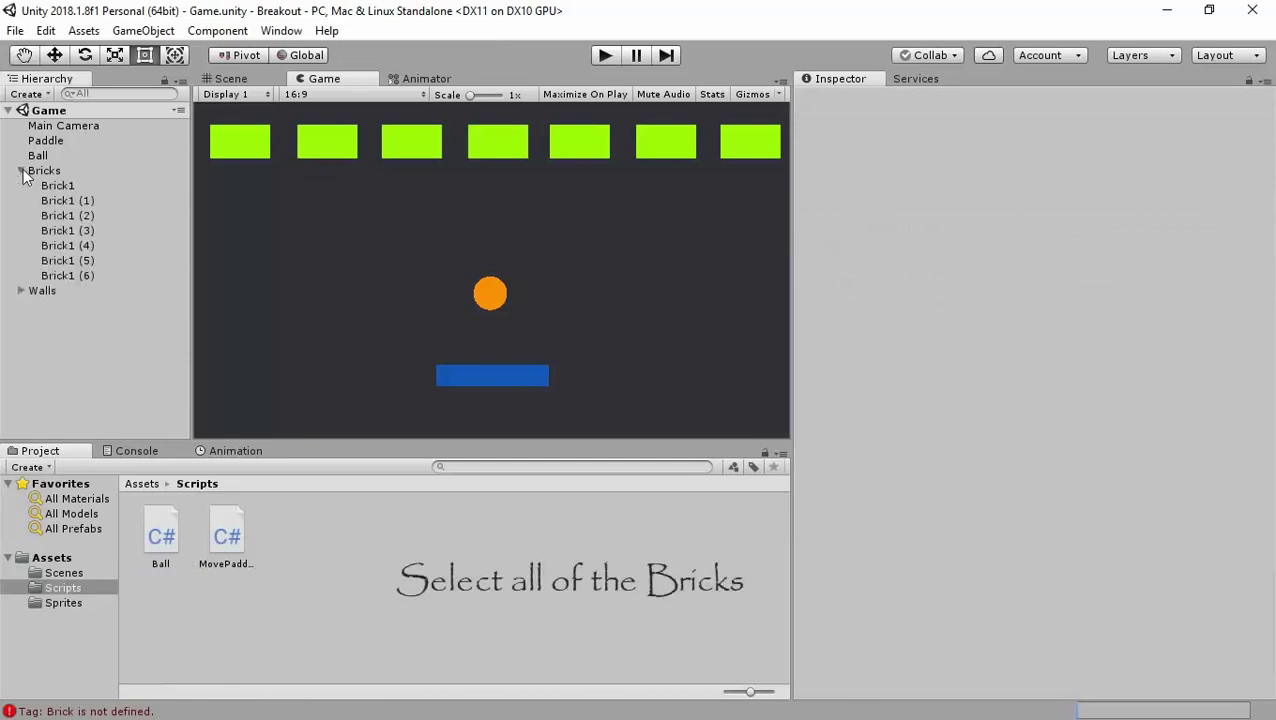
{"action": "left_click", "coordinate": [95, 185]}
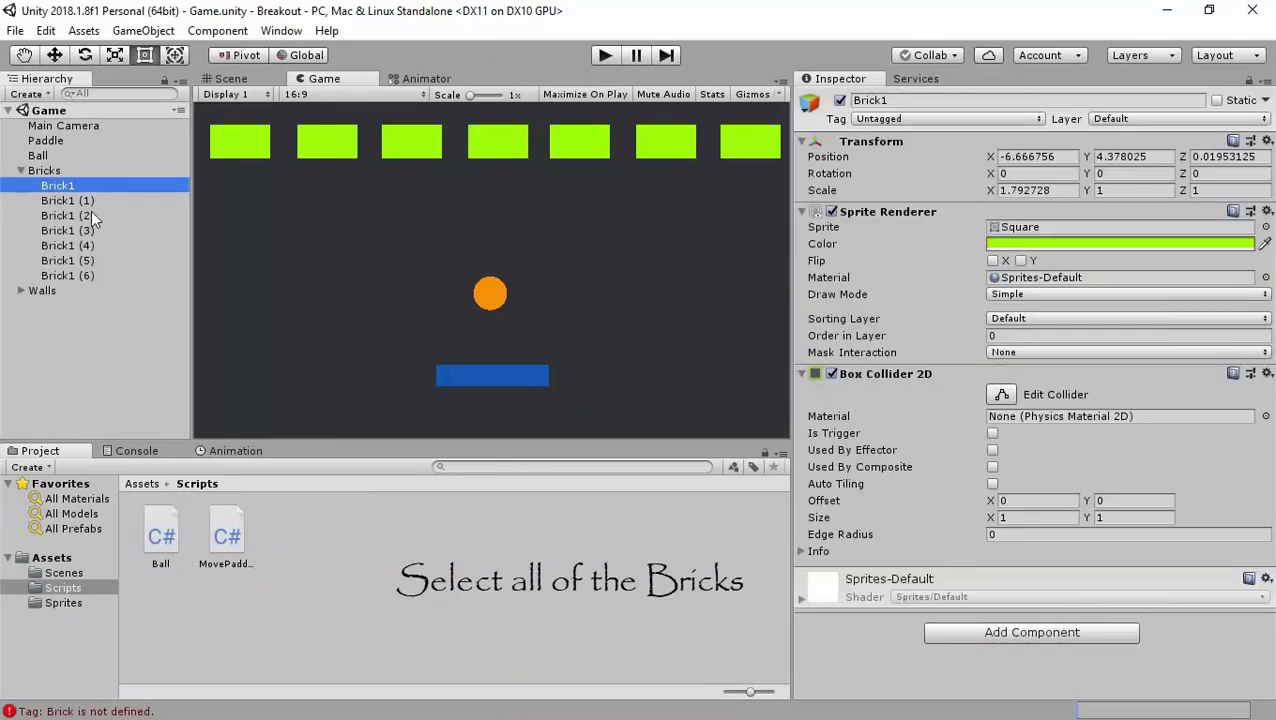
{"action": "left_click", "coordinate": [102, 275], "text": "shift"}
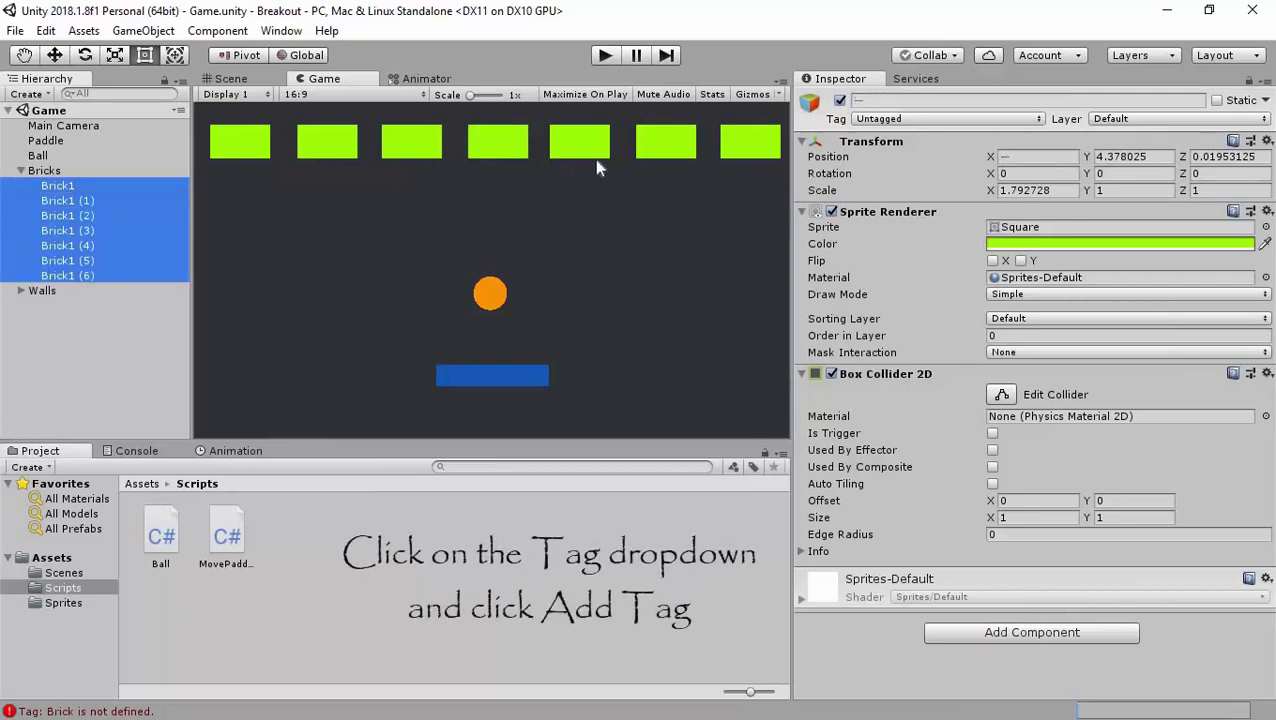
{"action": "left_click", "coordinate": [940, 120]}
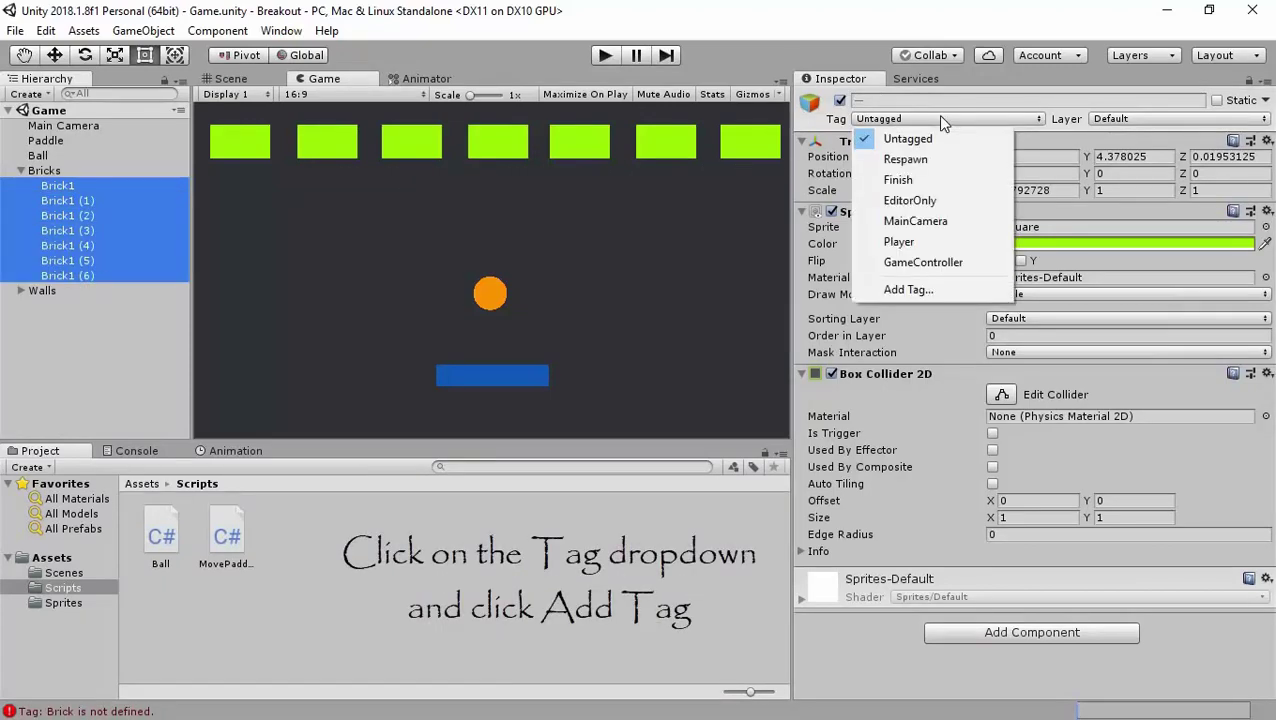
{"action": "left_click", "coordinate": [890, 291]}
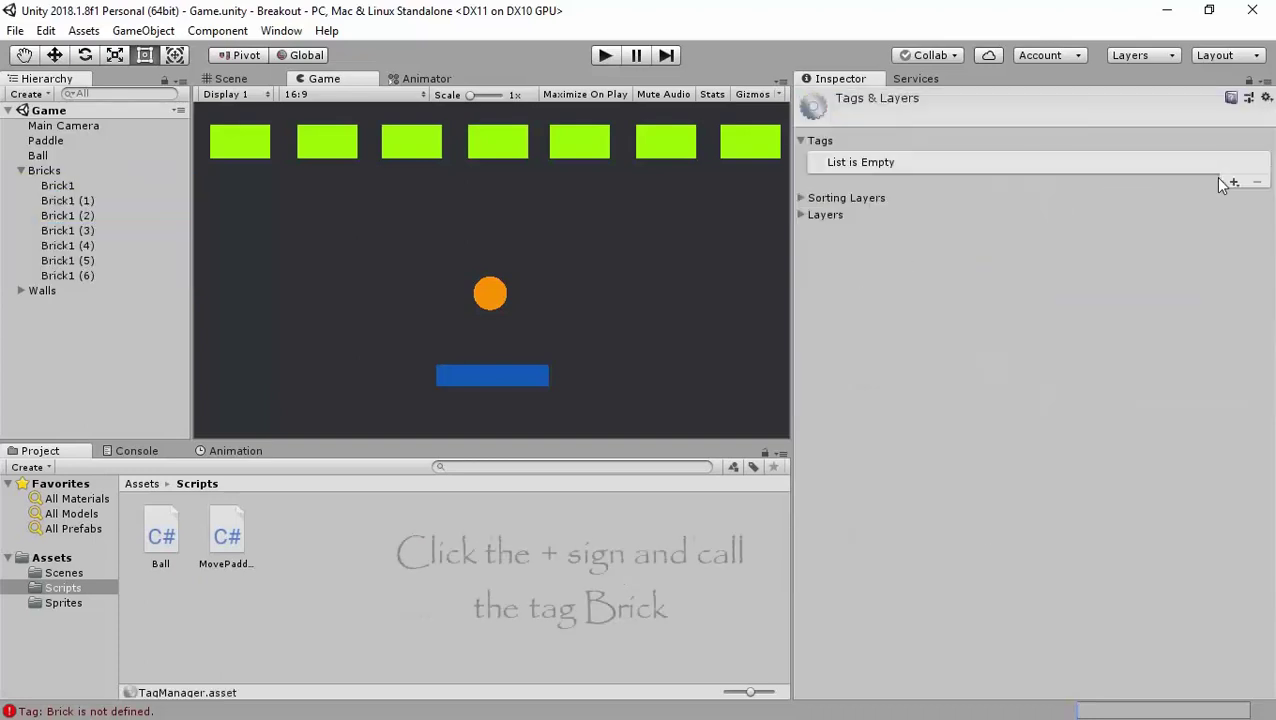
{"action": "left_click", "coordinate": [1233, 182]}
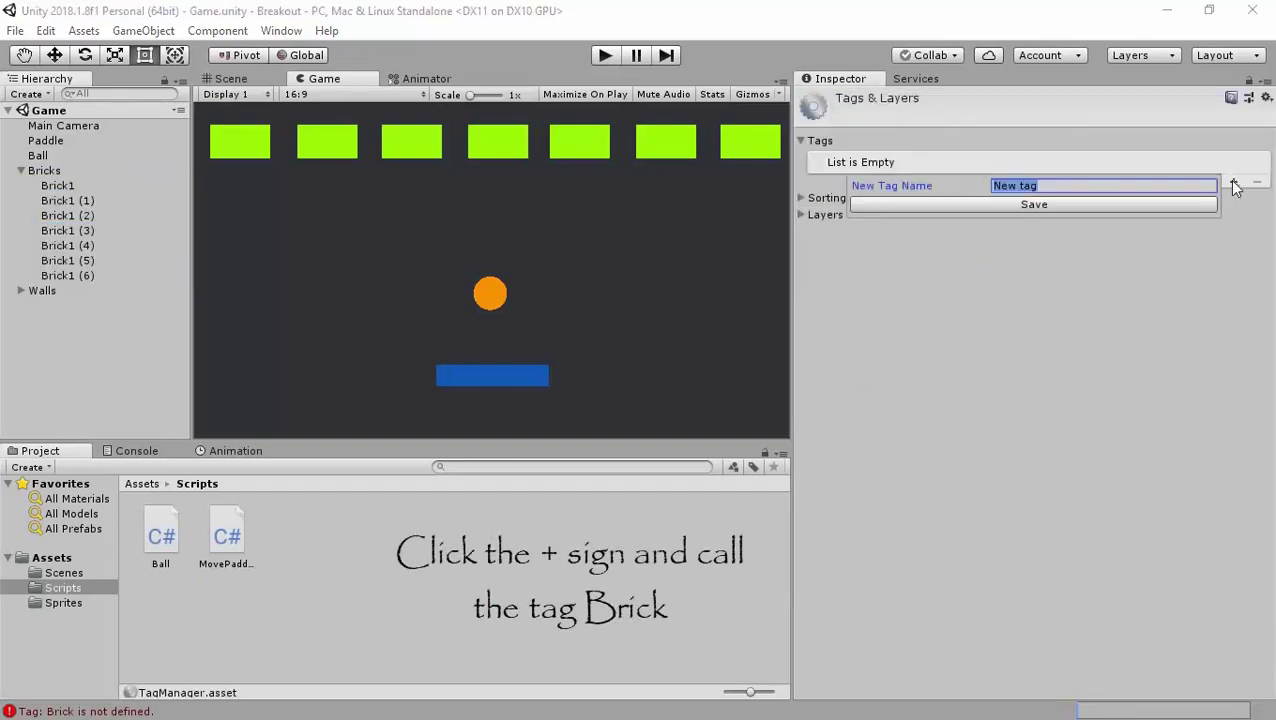
{"action": "type", "text": "Brick"}
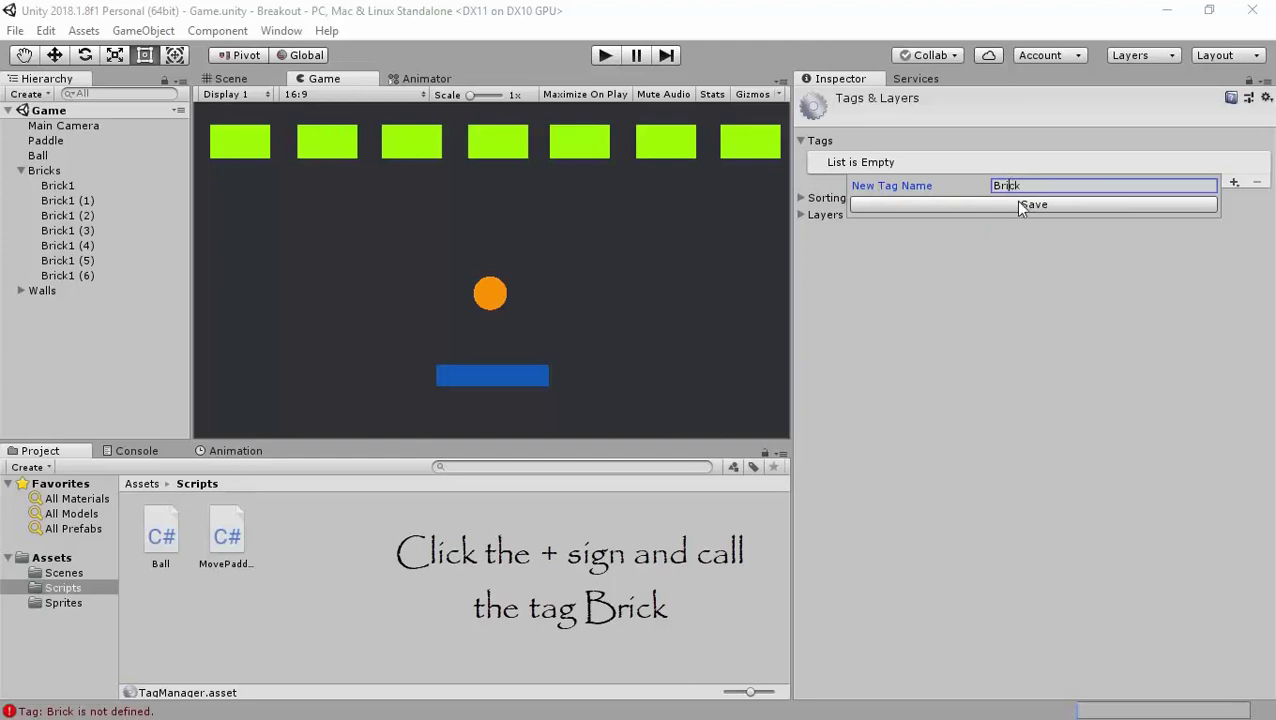
{"action": "left_click", "coordinate": [1020, 205]}
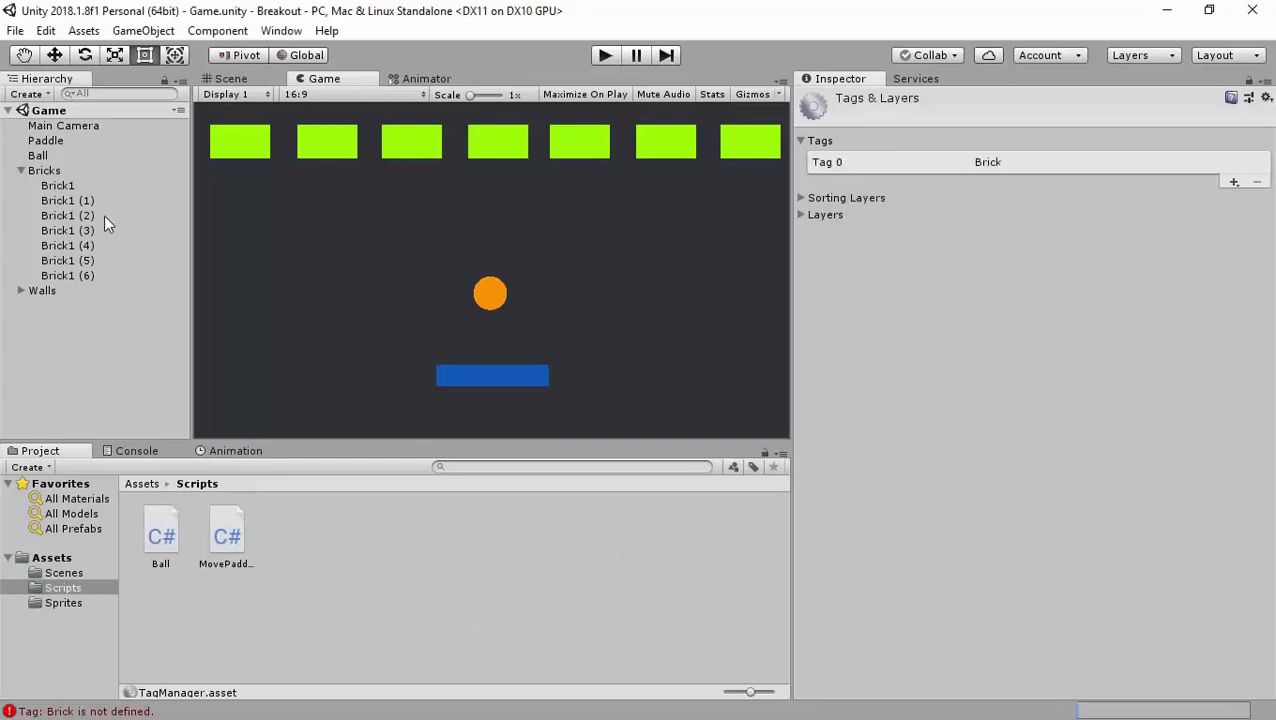
Step: Tag Brick1 through Brick1 (6) as Brick, collapse the Bricks group, and save the scene
{"action": "left_click", "coordinate": [68, 186]}
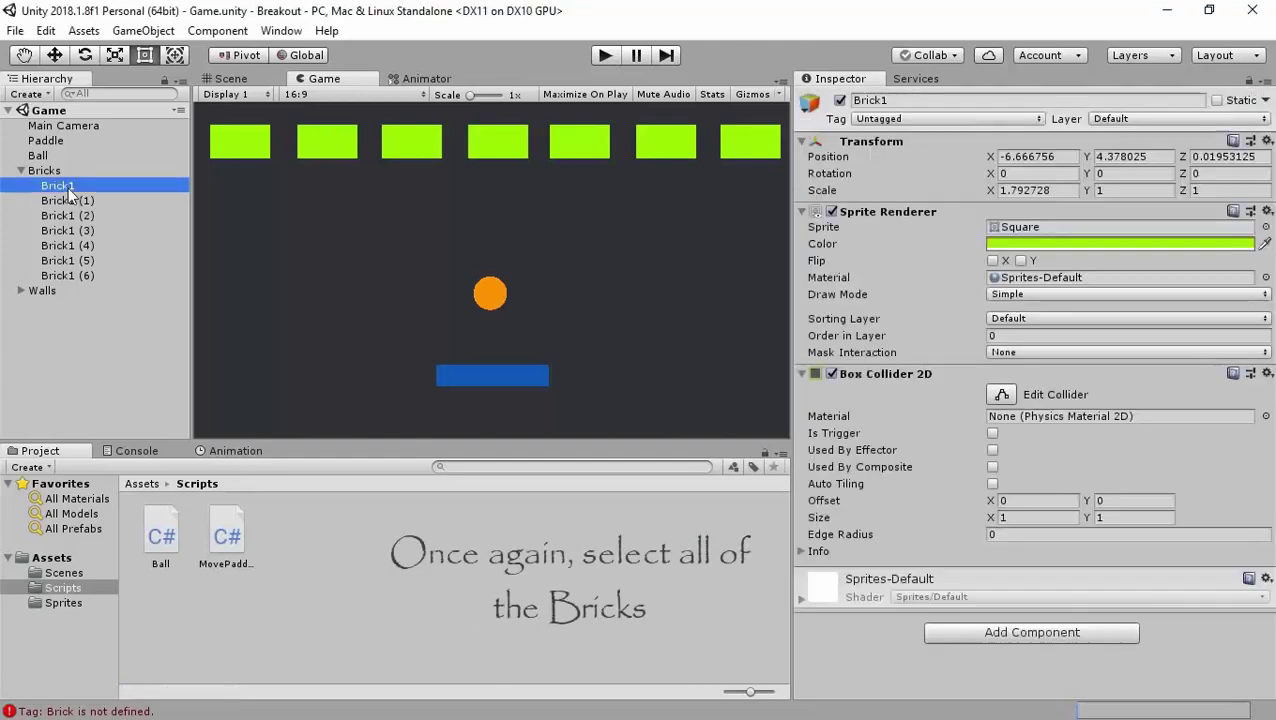
{"action": "left_click", "coordinate": [87, 276], "text": "shift"}
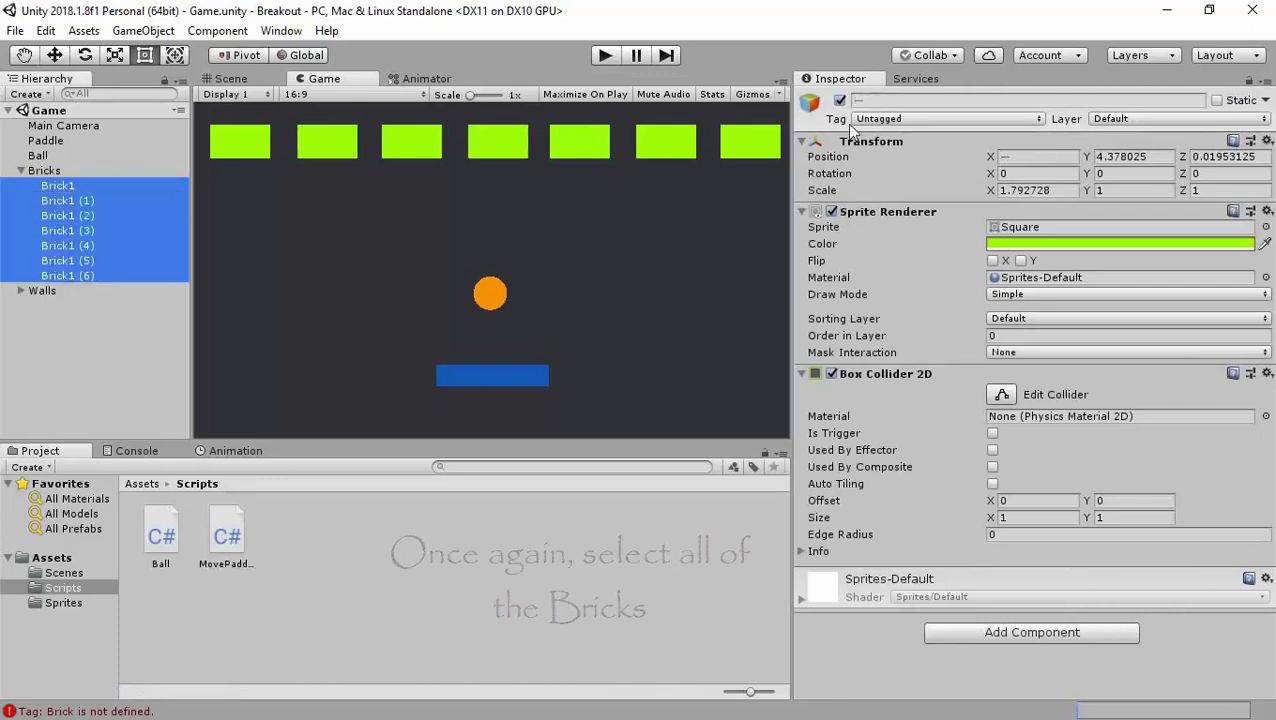
{"action": "left_click", "coordinate": [910, 118]}
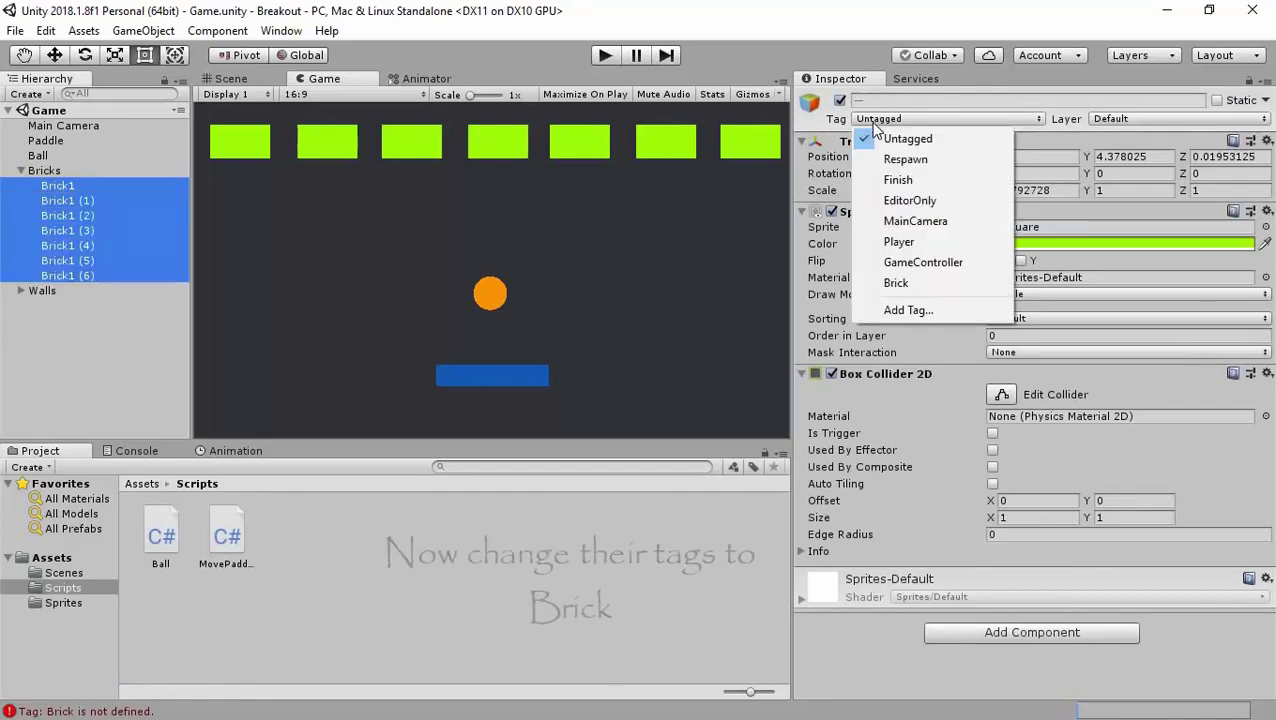
{"action": "left_click", "coordinate": [905, 283]}
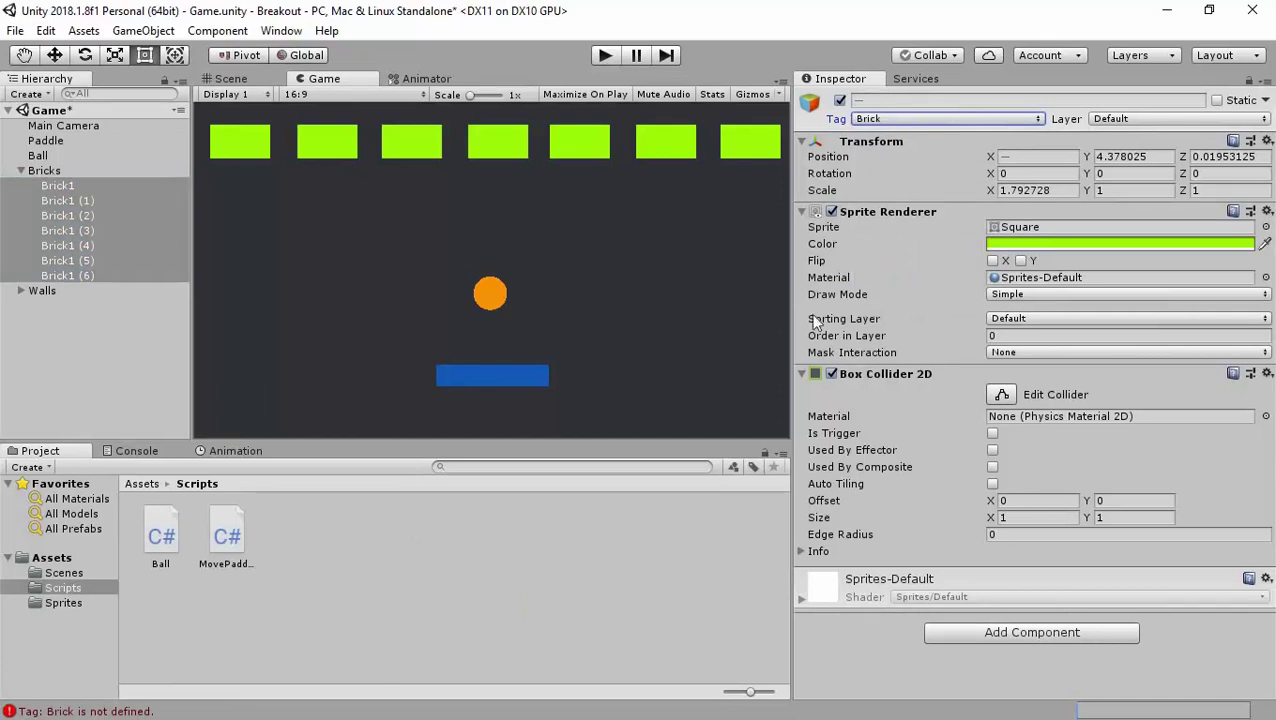
{"action": "left_click", "coordinate": [126, 367]}
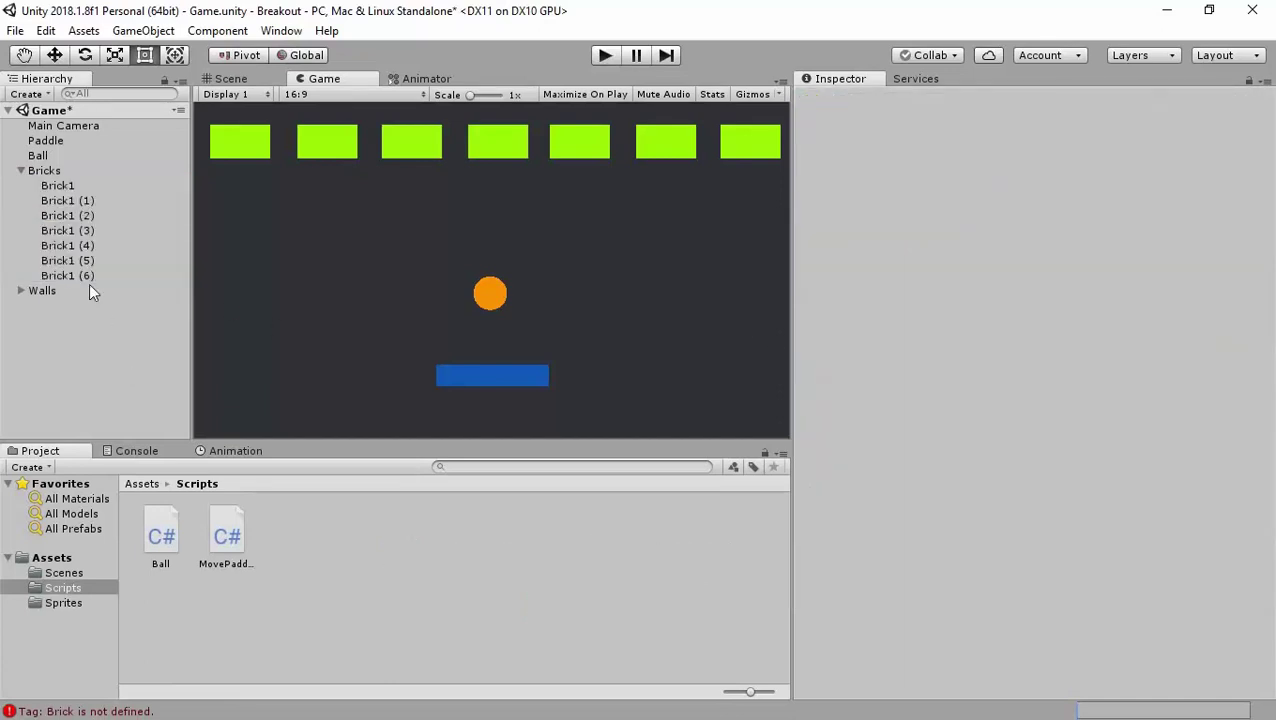
{"action": "left_click", "coordinate": [20, 172]}
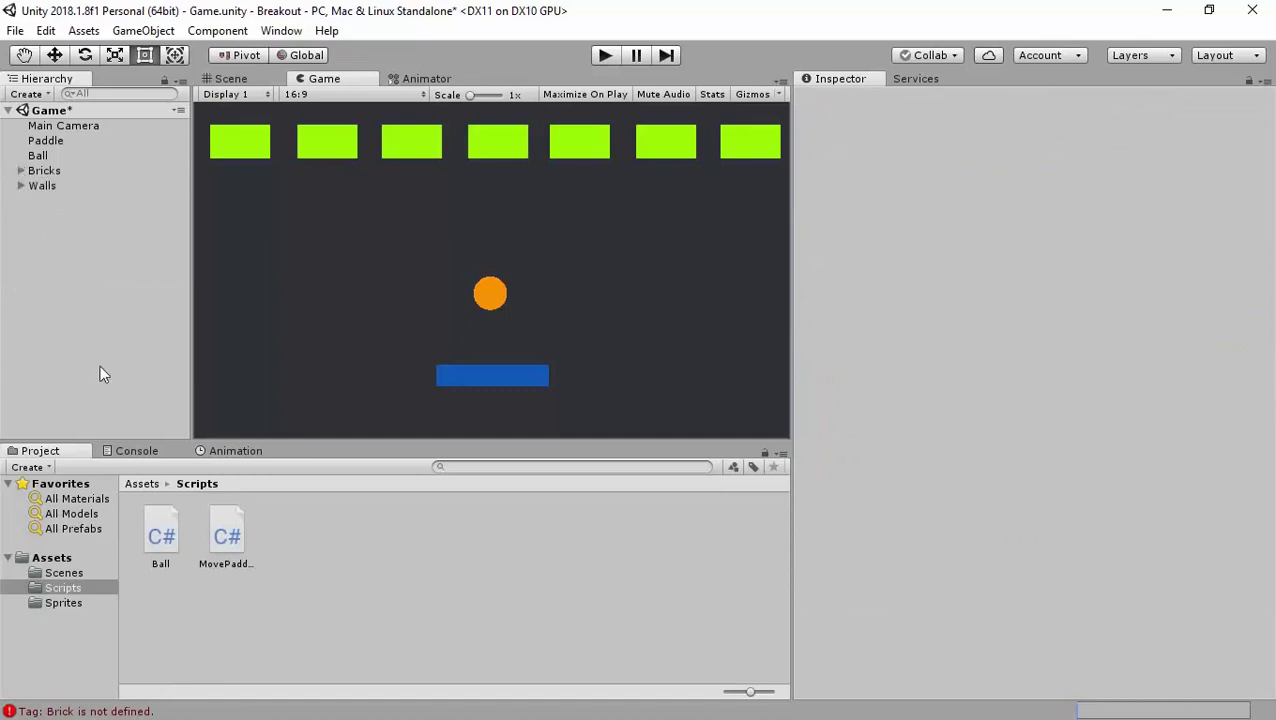
{"action": "left_click", "coordinate": [15, 30]}
{"action": "left_click", "coordinate": [114, 100]}
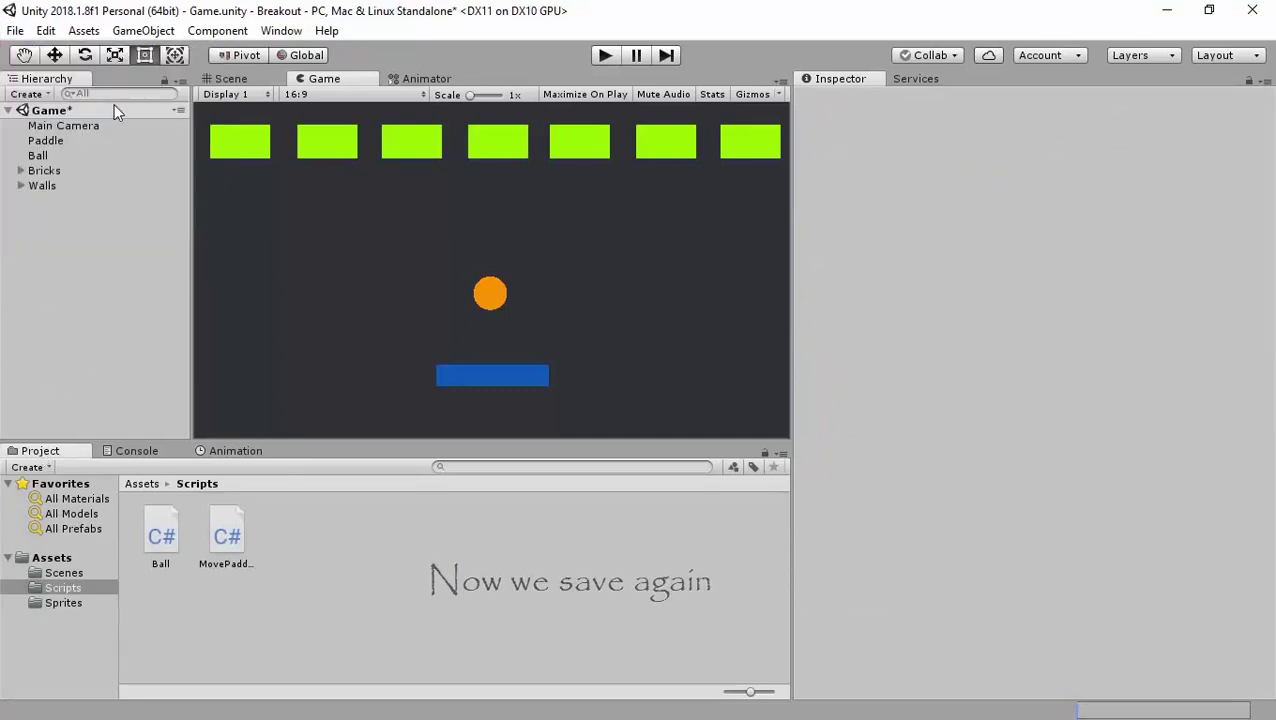
Step: Play-test brick destruction, steering the paddle with the arrow keys, then stop play mode
{"action": "left_click", "coordinate": [598, 57]}
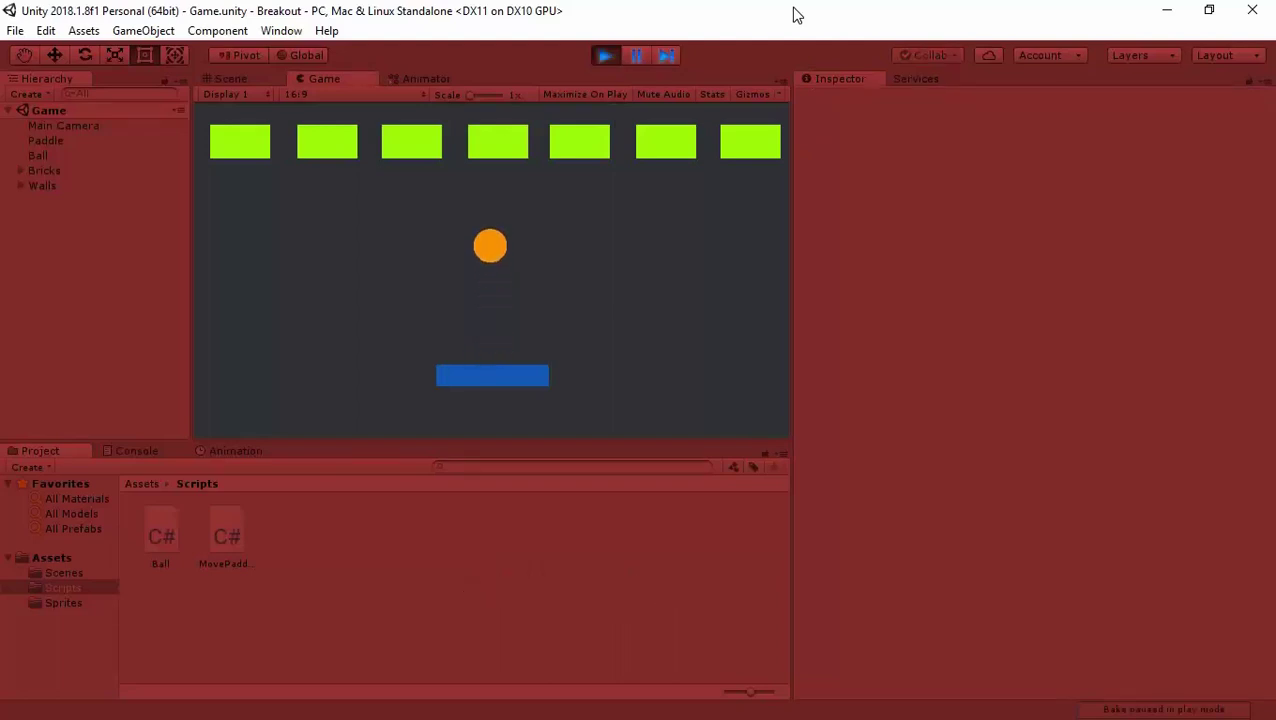
{"action": "key", "text": "Right"}
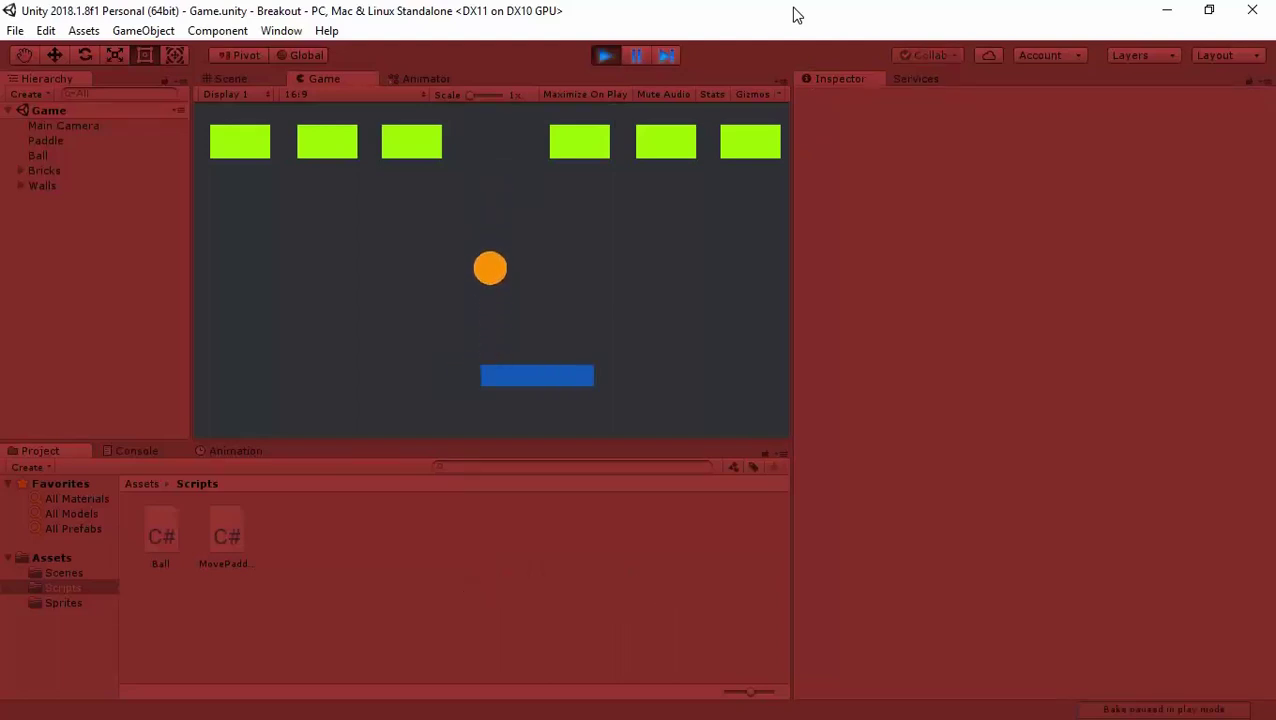
{"action": "key", "text": "Right"}
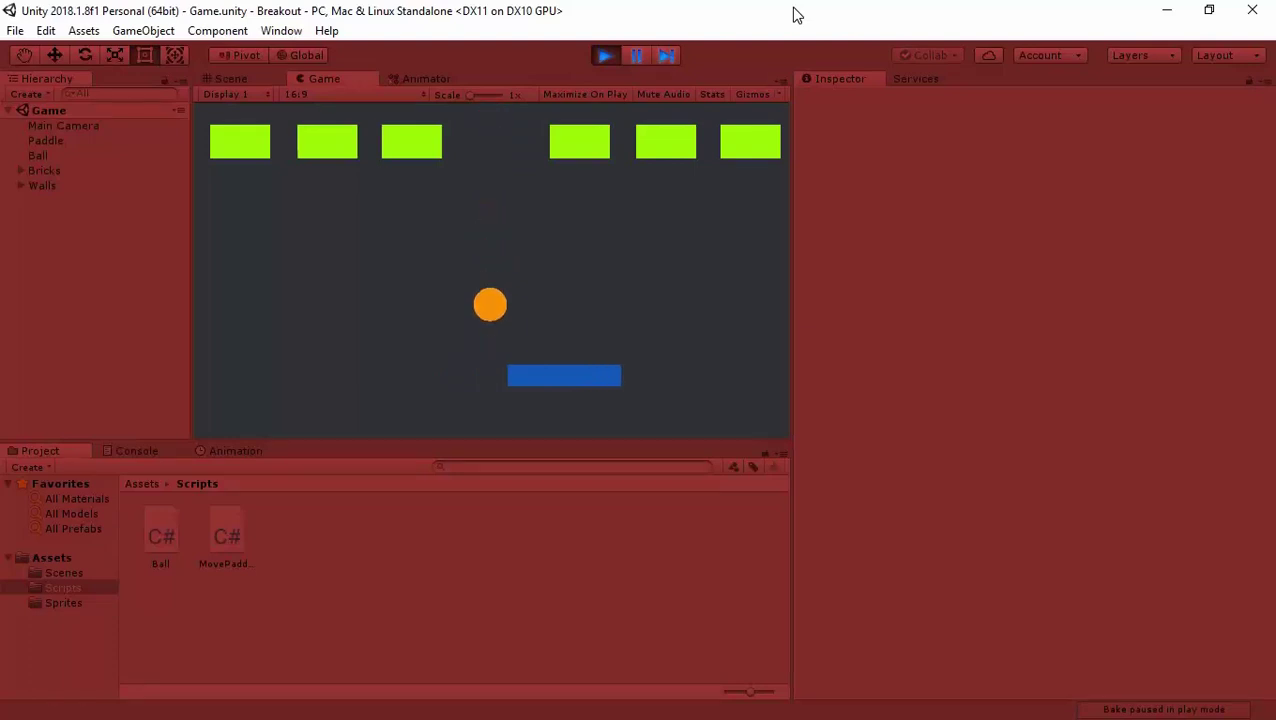
{"action": "key", "text": "Left"}
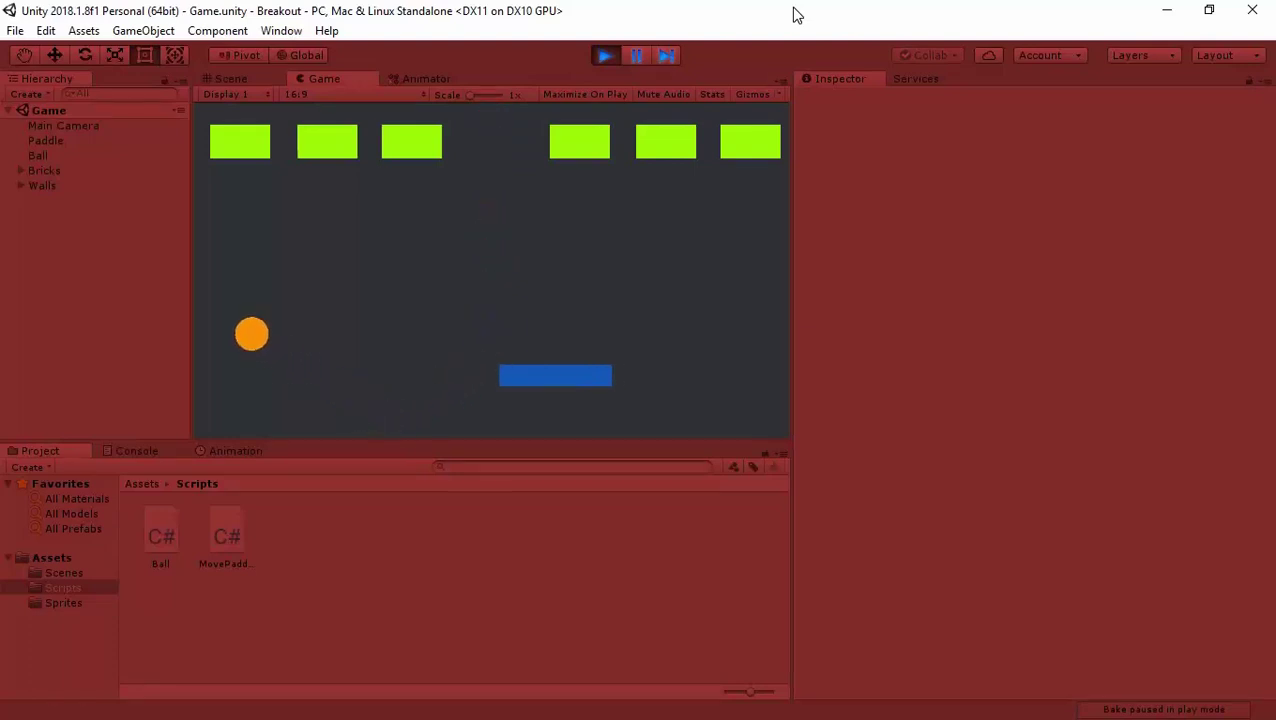
{"action": "key", "text": "Left"}
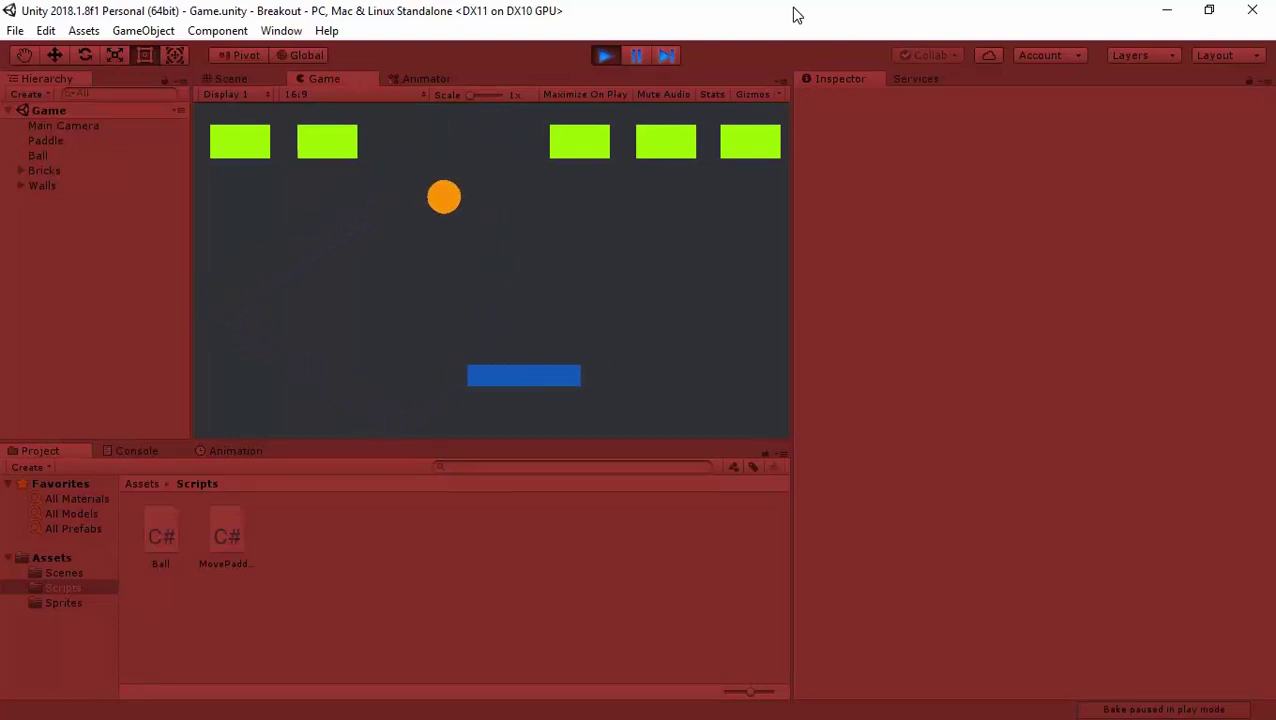
{"action": "key", "text": "Right"}
{"action": "key", "text": "Right"}
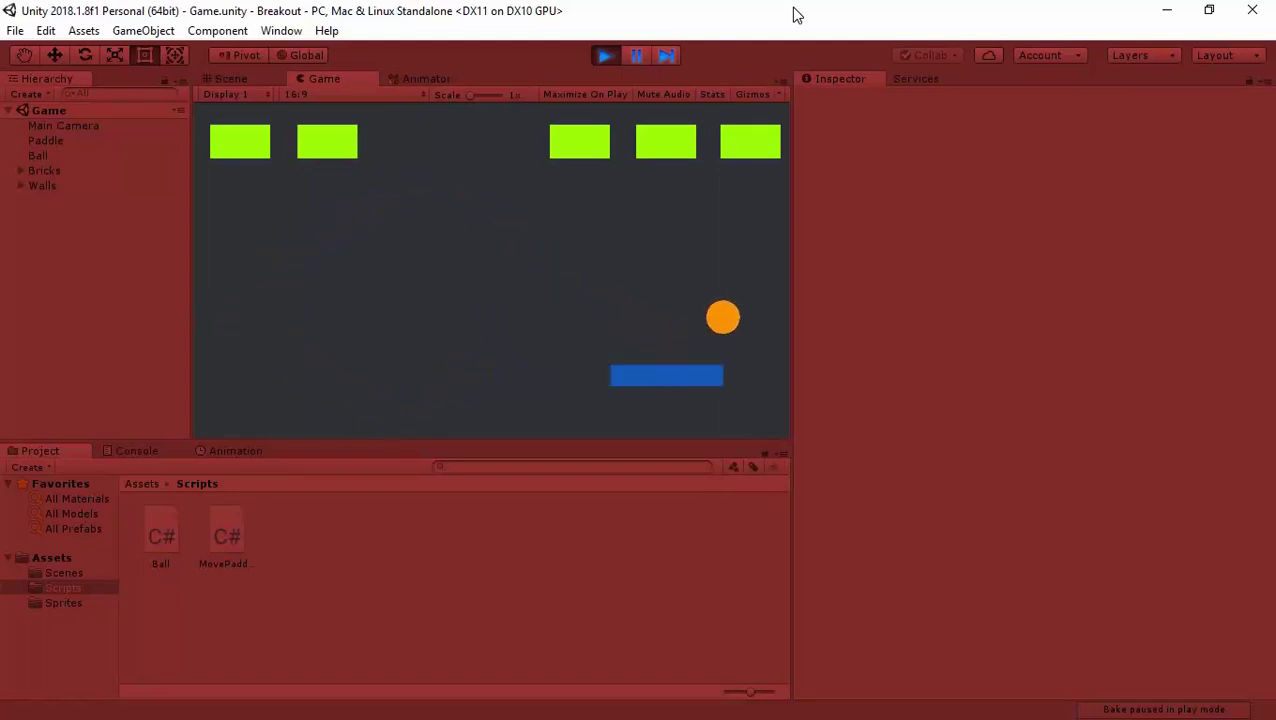
{"action": "key", "text": "Left"}
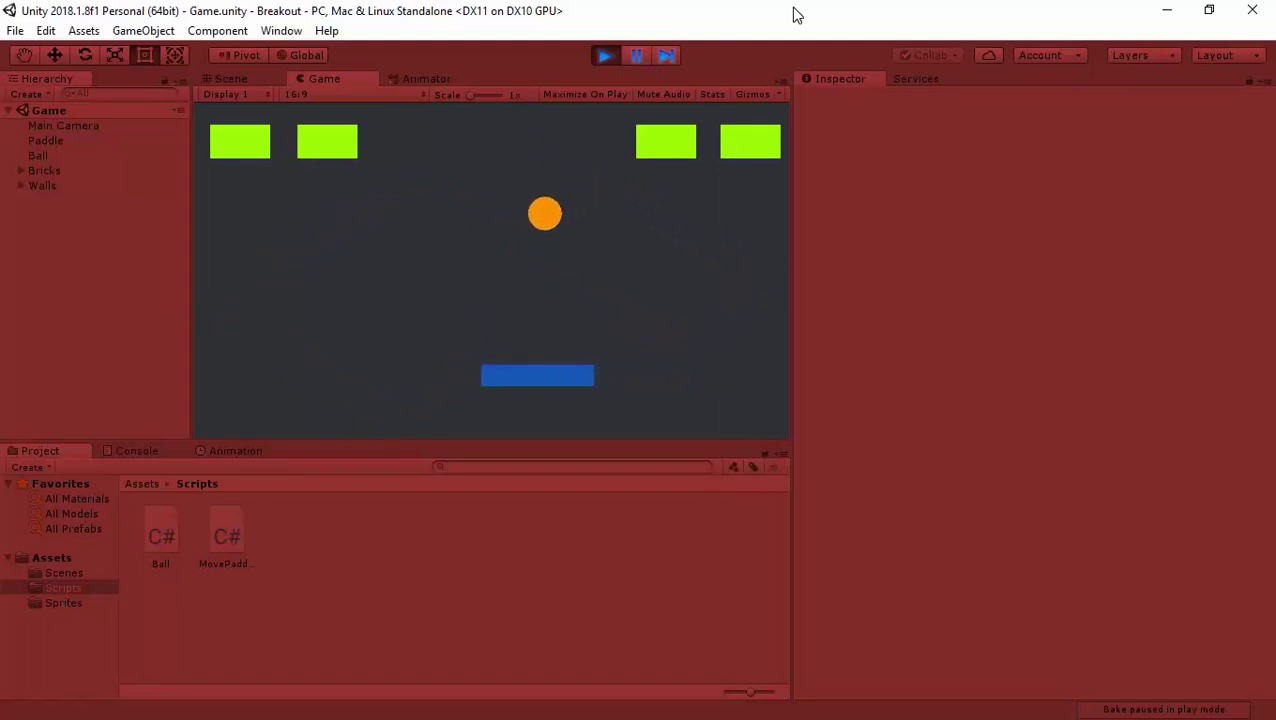
{"action": "key", "text": "Left"}
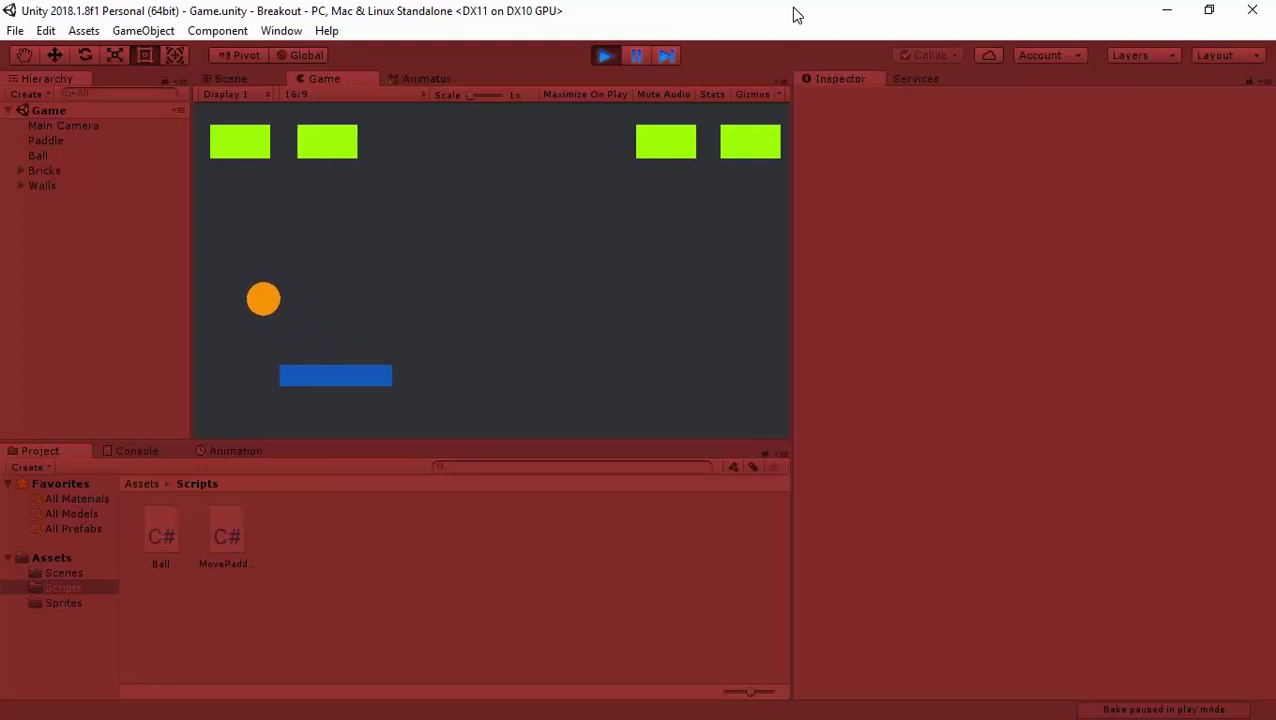
{"action": "key", "text": "Right"}
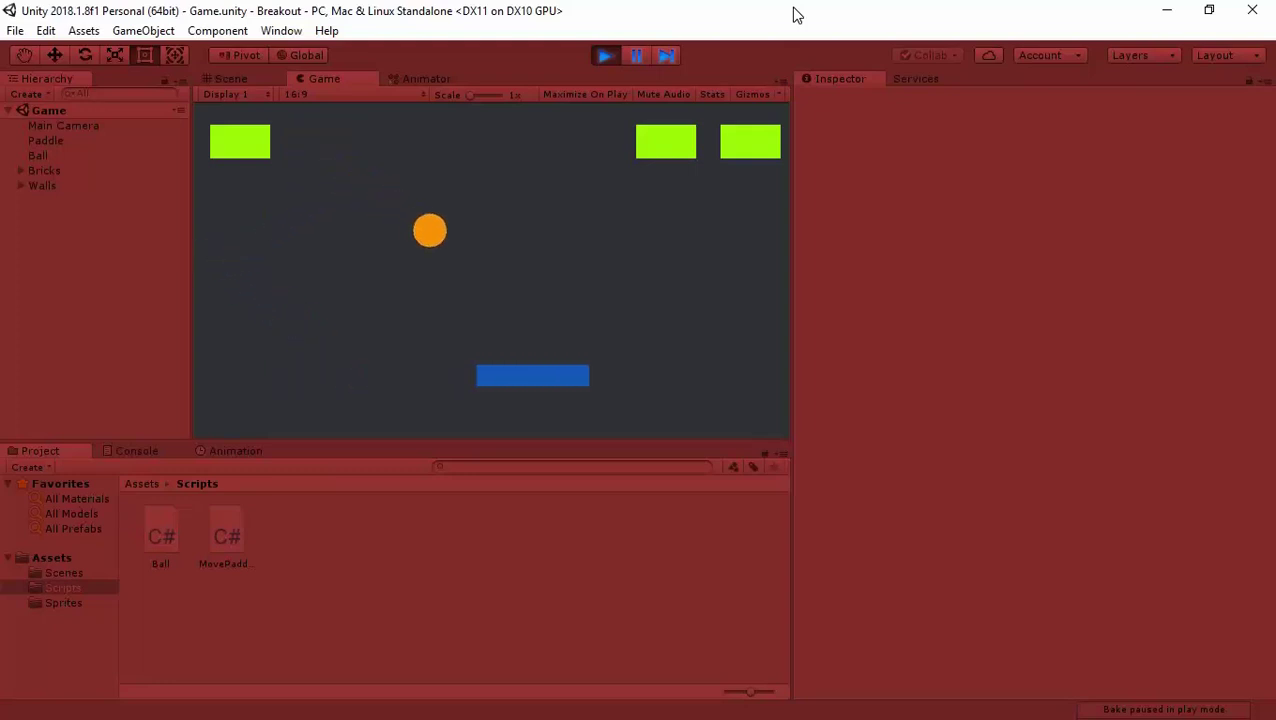
{"action": "key", "text": "Right"}
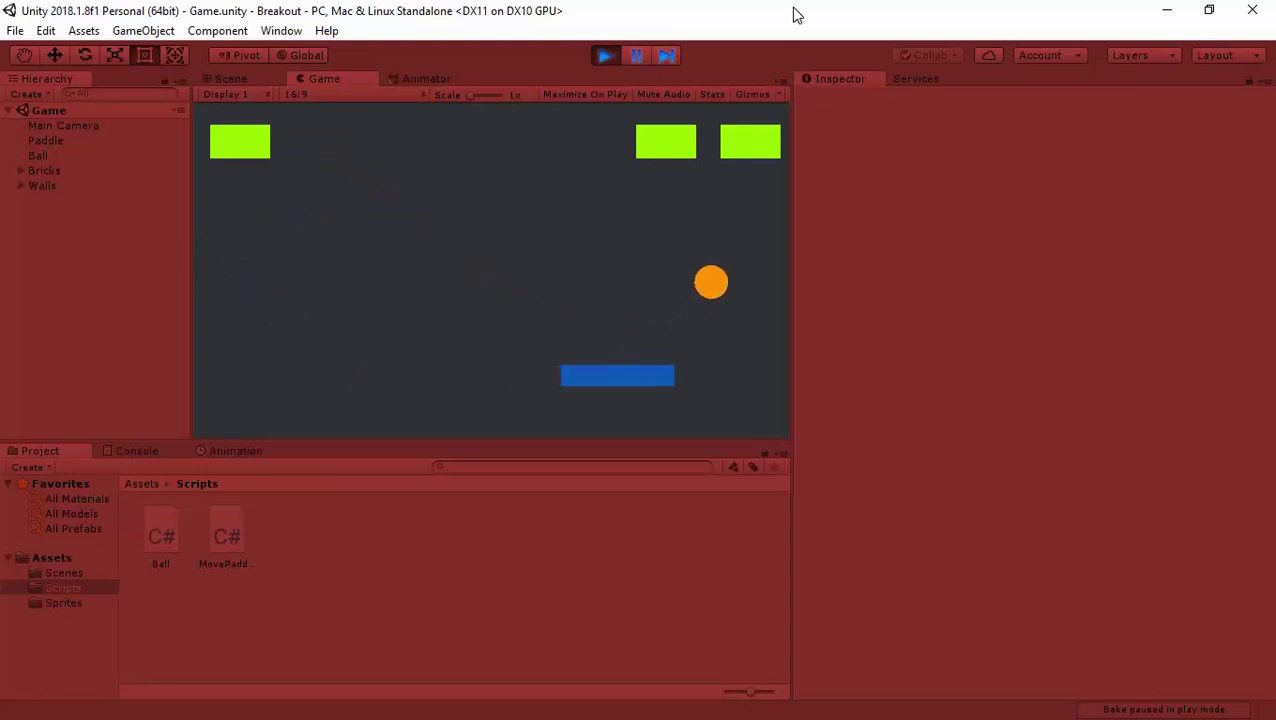
{"action": "key", "text": "Left"}
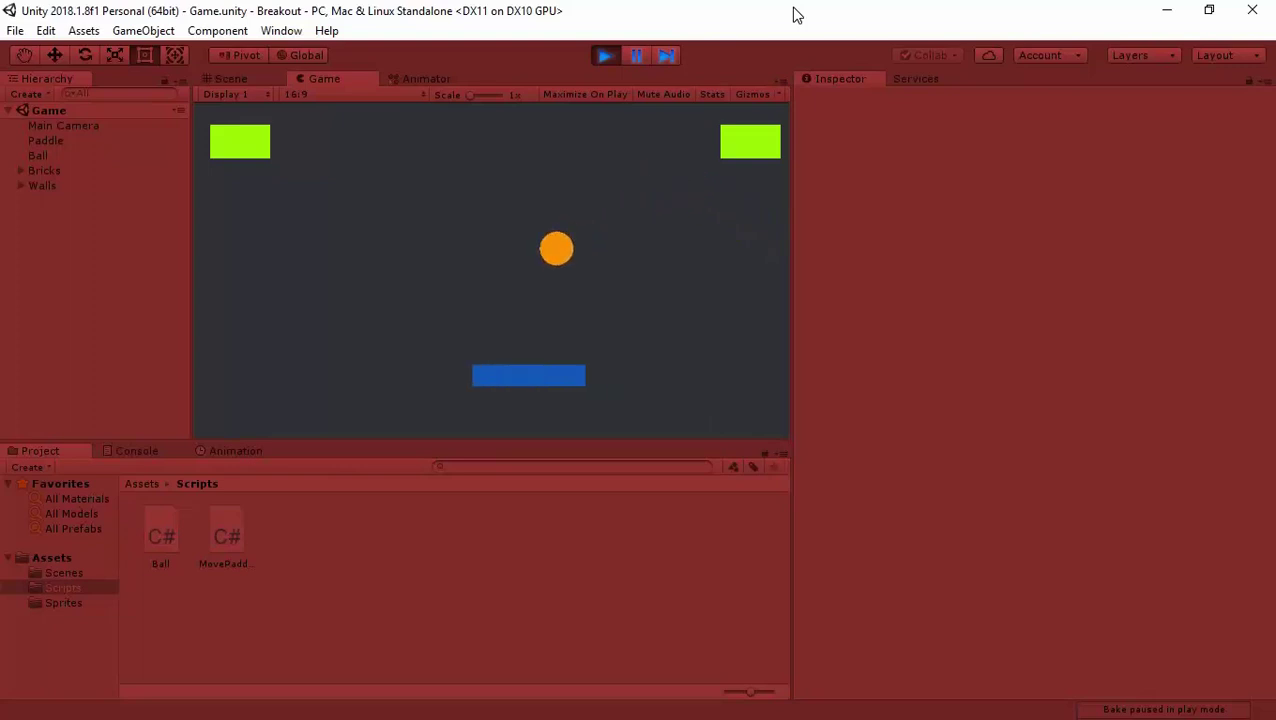
{"action": "key", "text": "Left"}
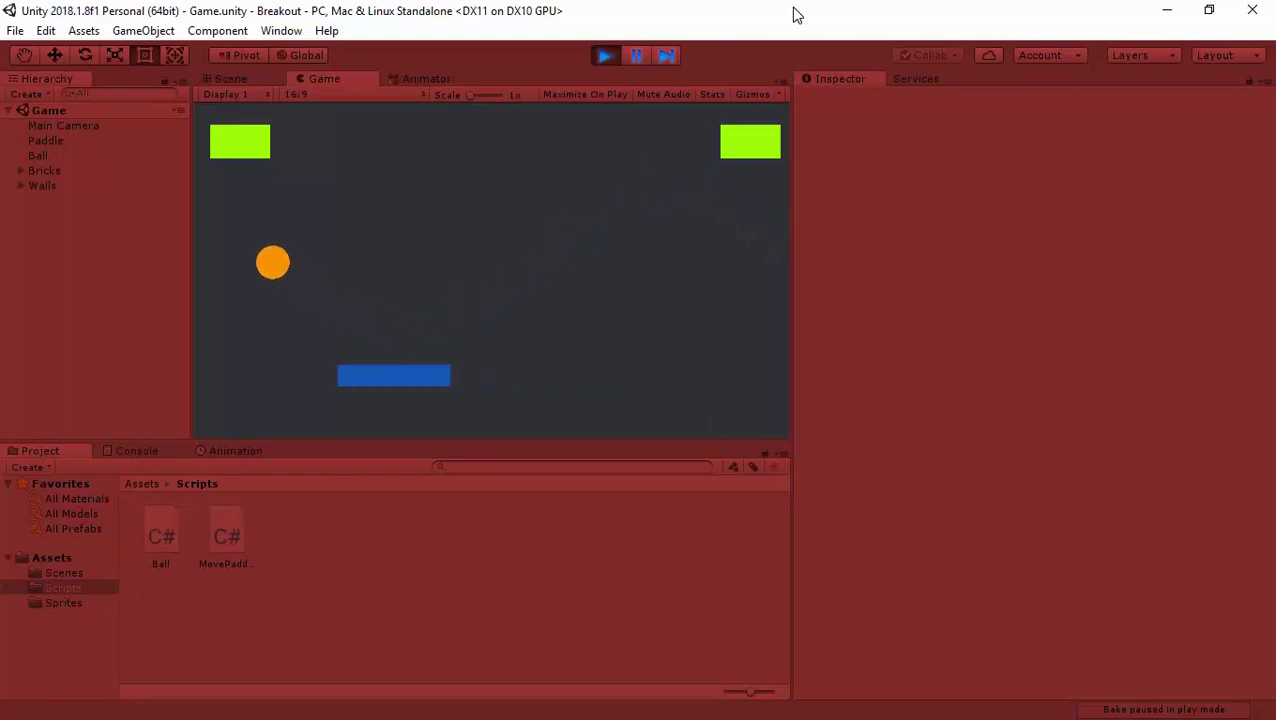
{"action": "key", "text": "Right"}
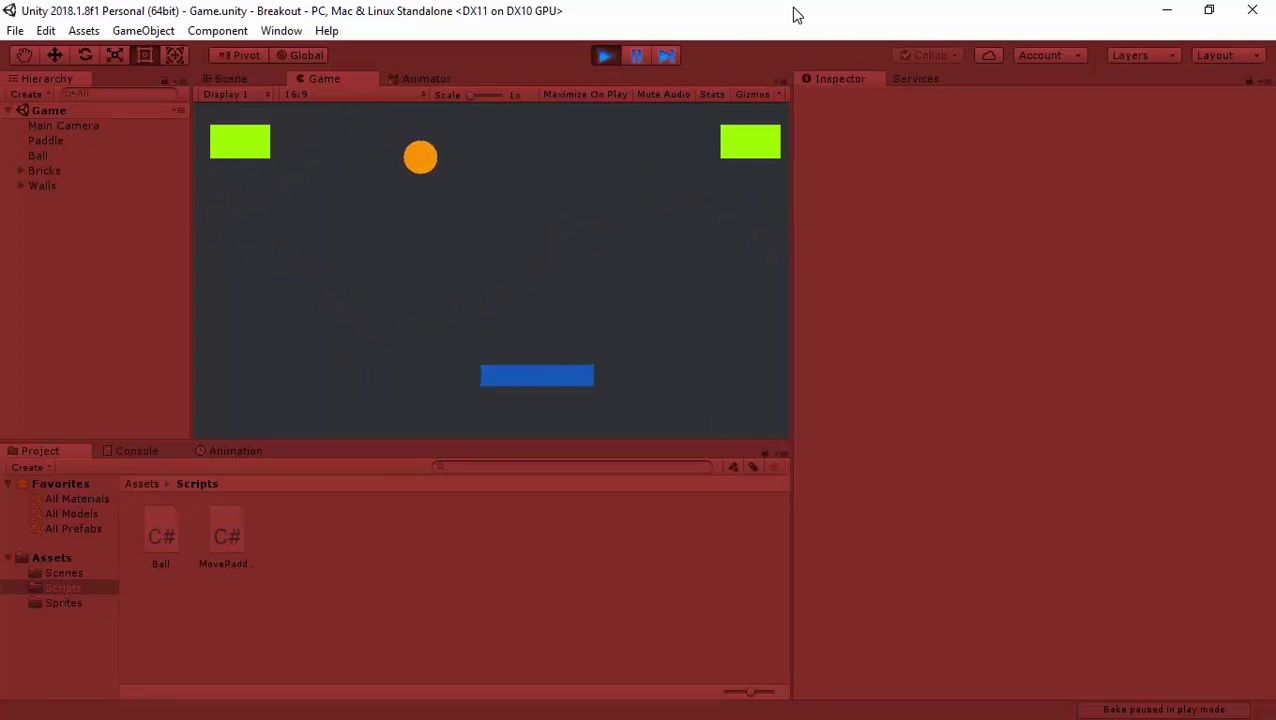
{"action": "key", "text": "Right"}
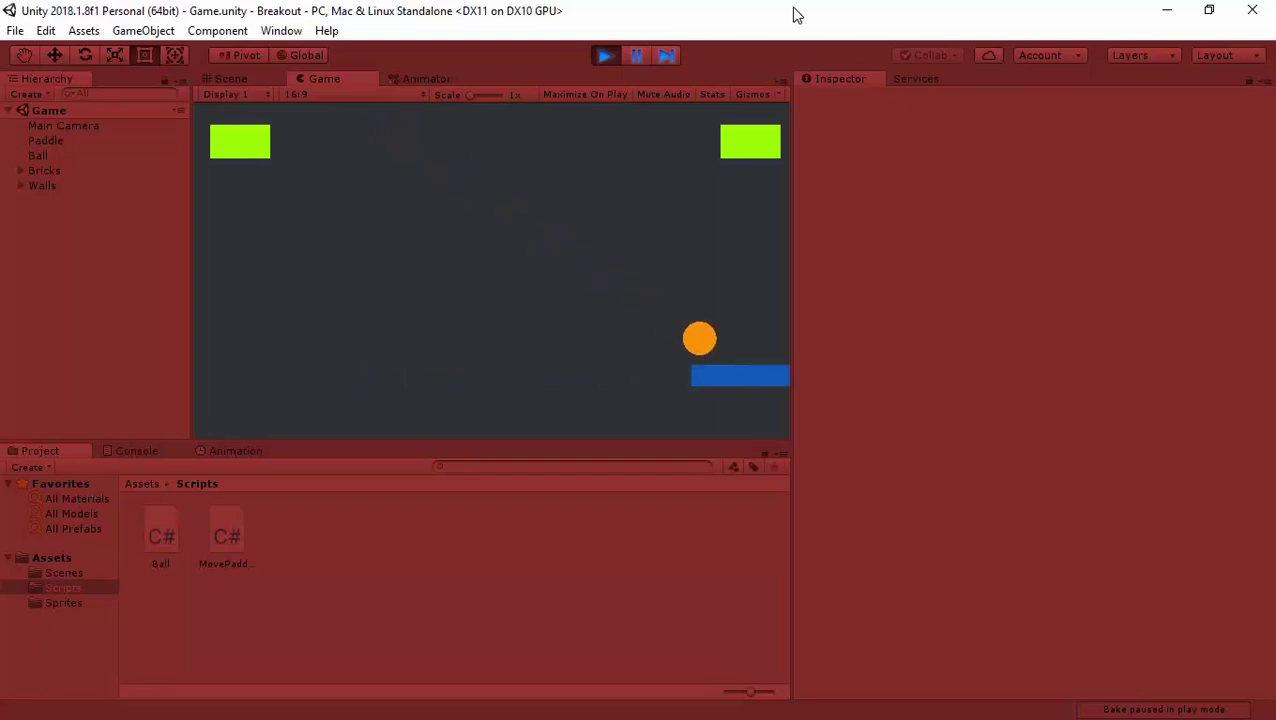
{"action": "key", "text": "Left"}
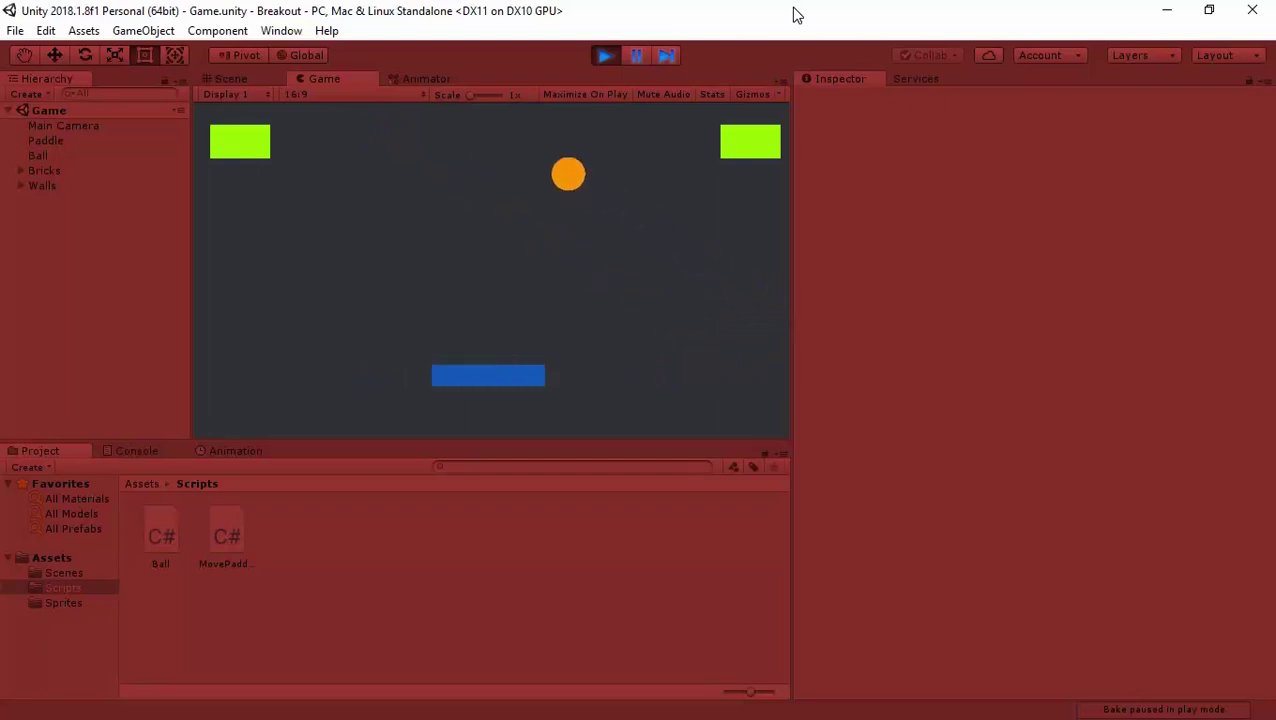
{"action": "key", "text": "Left"}
{"action": "key", "text": "Right"}
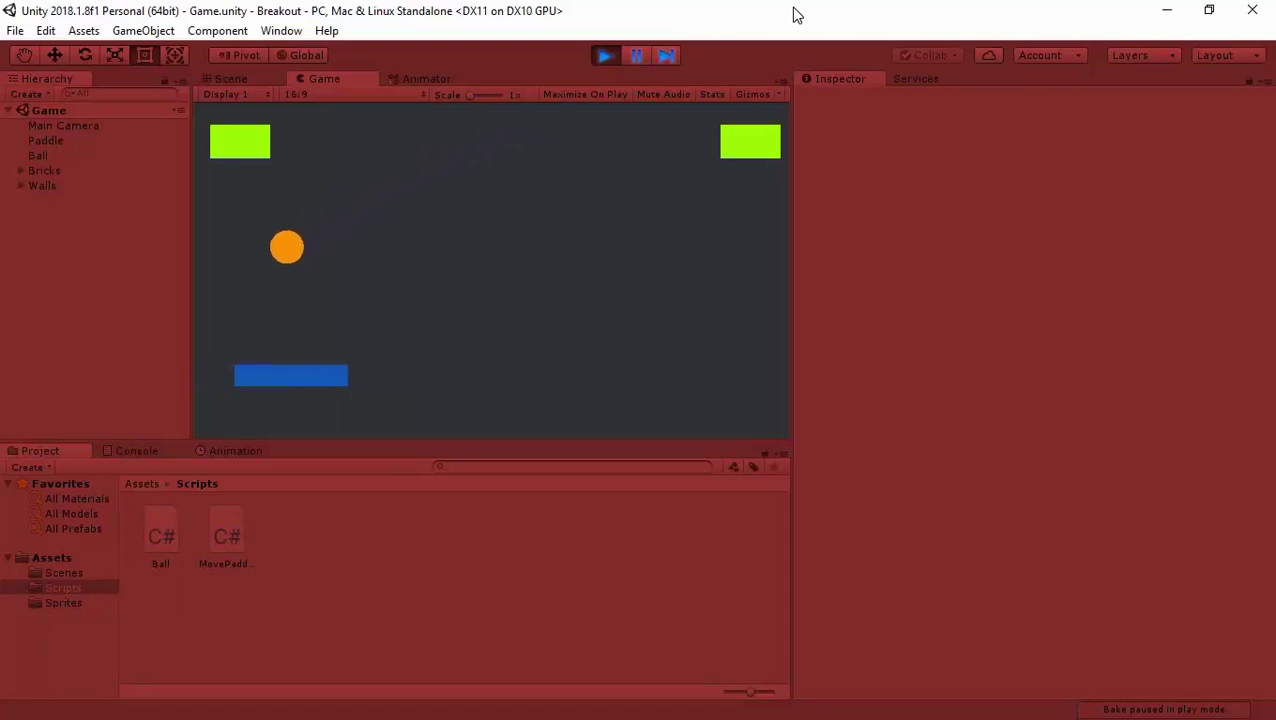
{"action": "left_click", "coordinate": [605, 55]}
{"action": "right_click", "coordinate": [88, 252]}
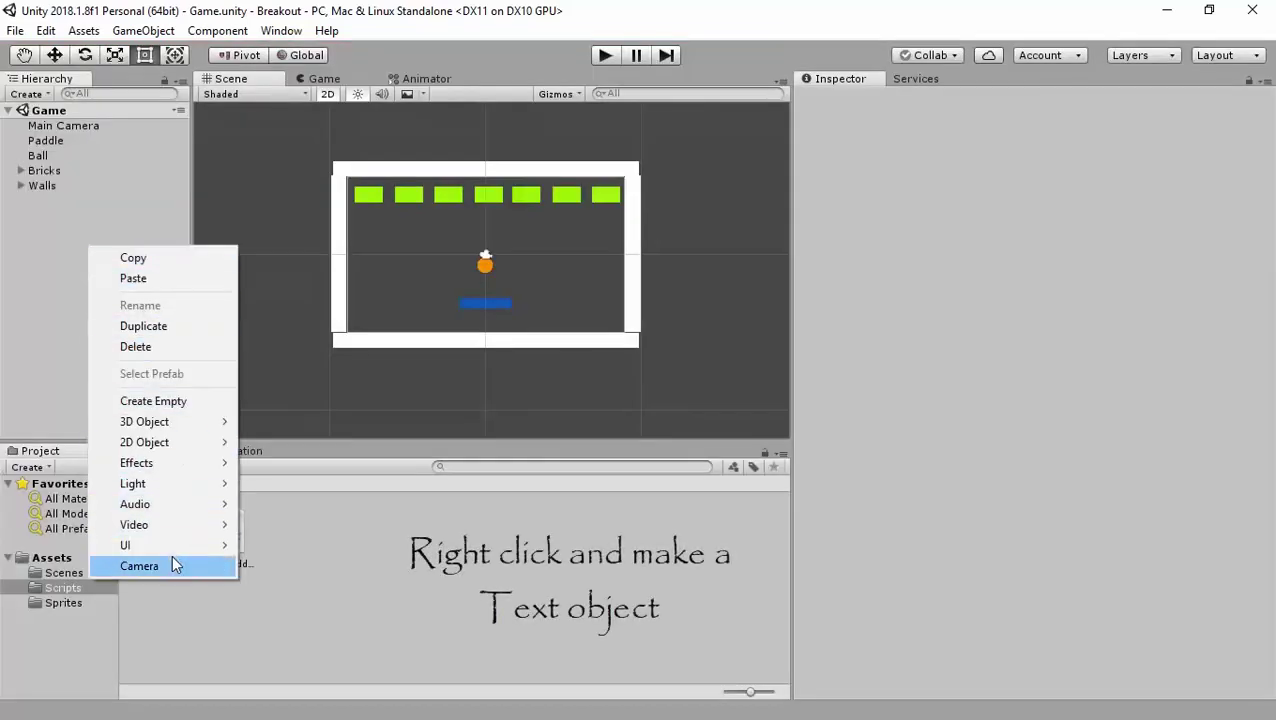
Step: Add a UI Text object from the Hierarchy menu, creating a Canvas and EventSystem
{"action": "mouse_move", "coordinate": [178, 549]}
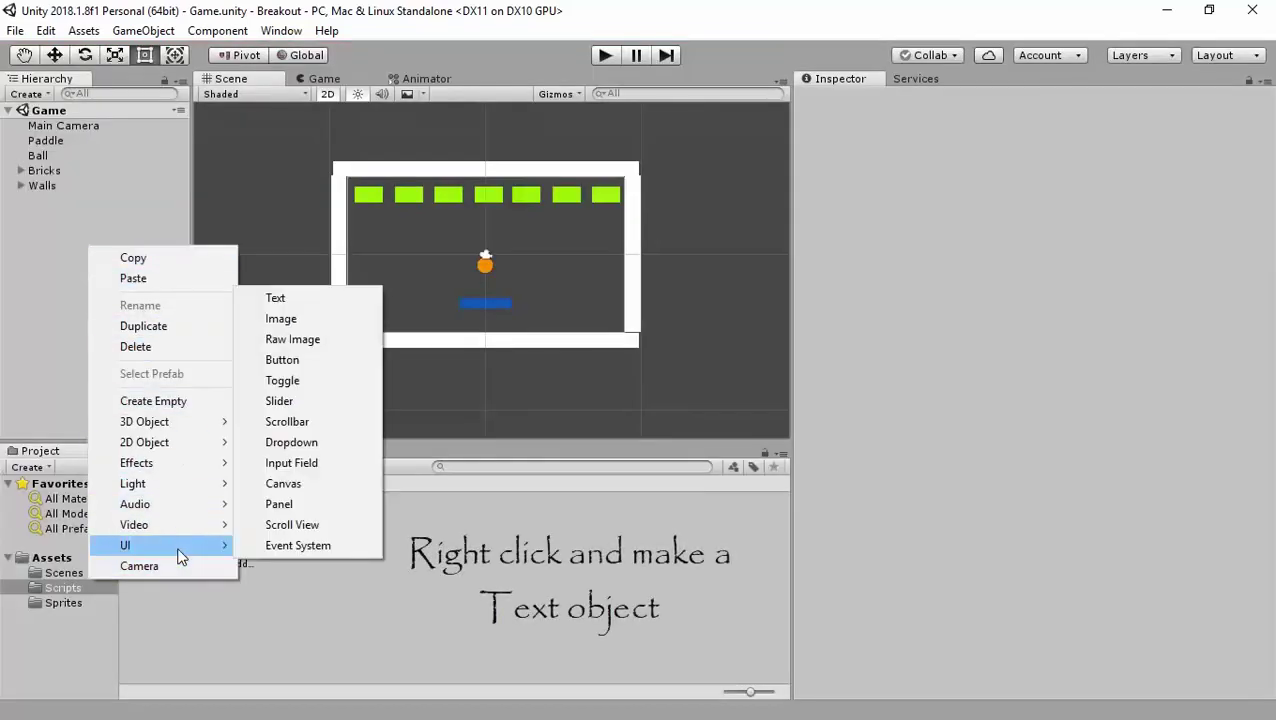
{"action": "left_click", "coordinate": [314, 297]}
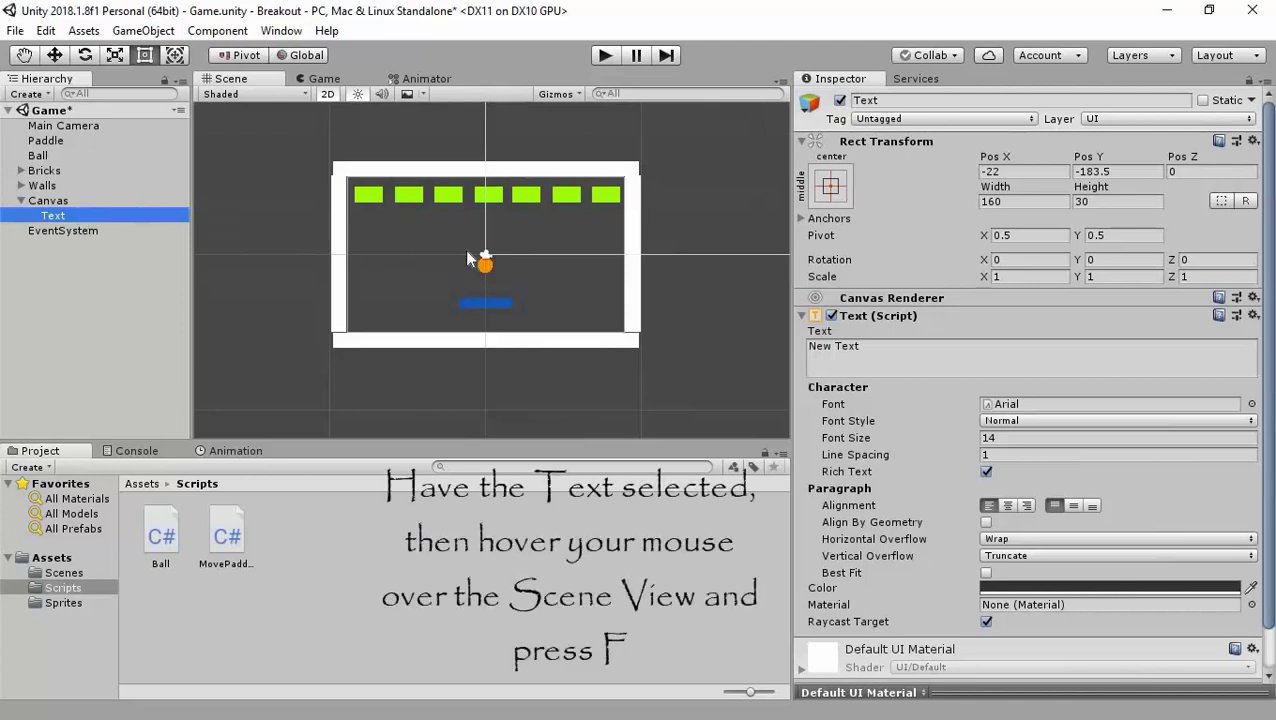
Step: Frame the new Text object and rename it ScoreText
{"action": "key", "text": "f"}
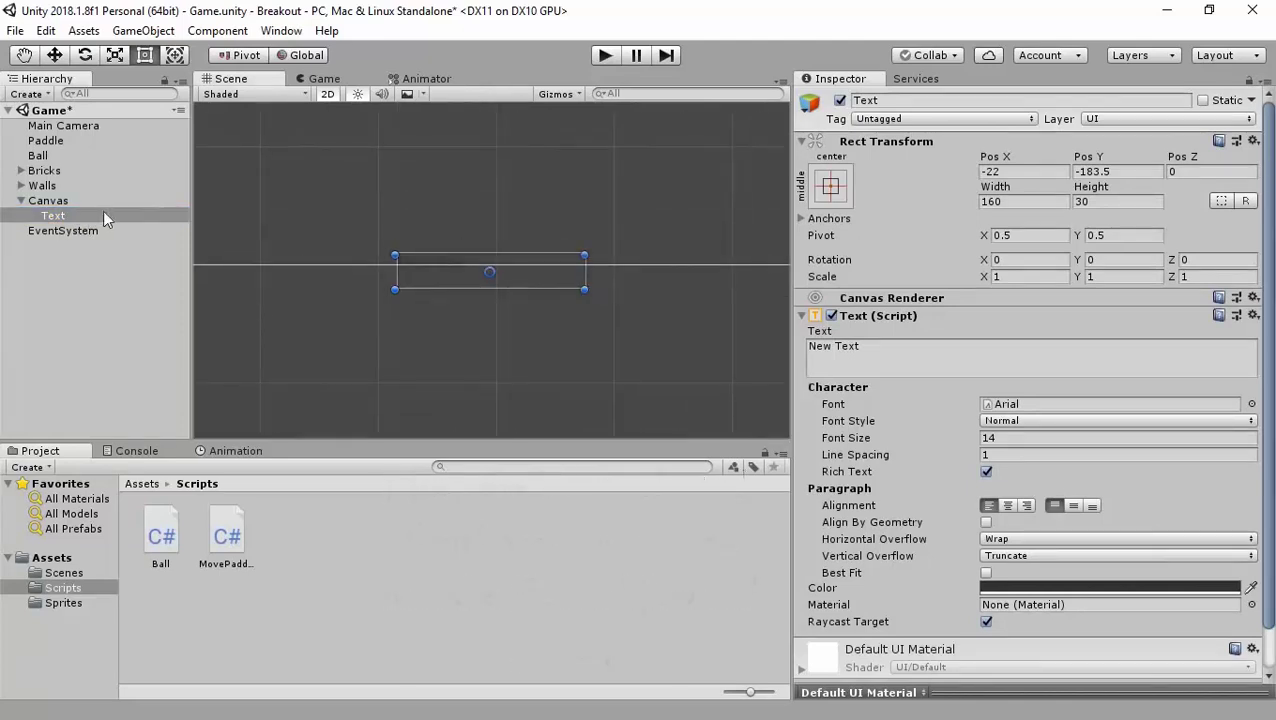
{"action": "left_click", "coordinate": [87, 219]}
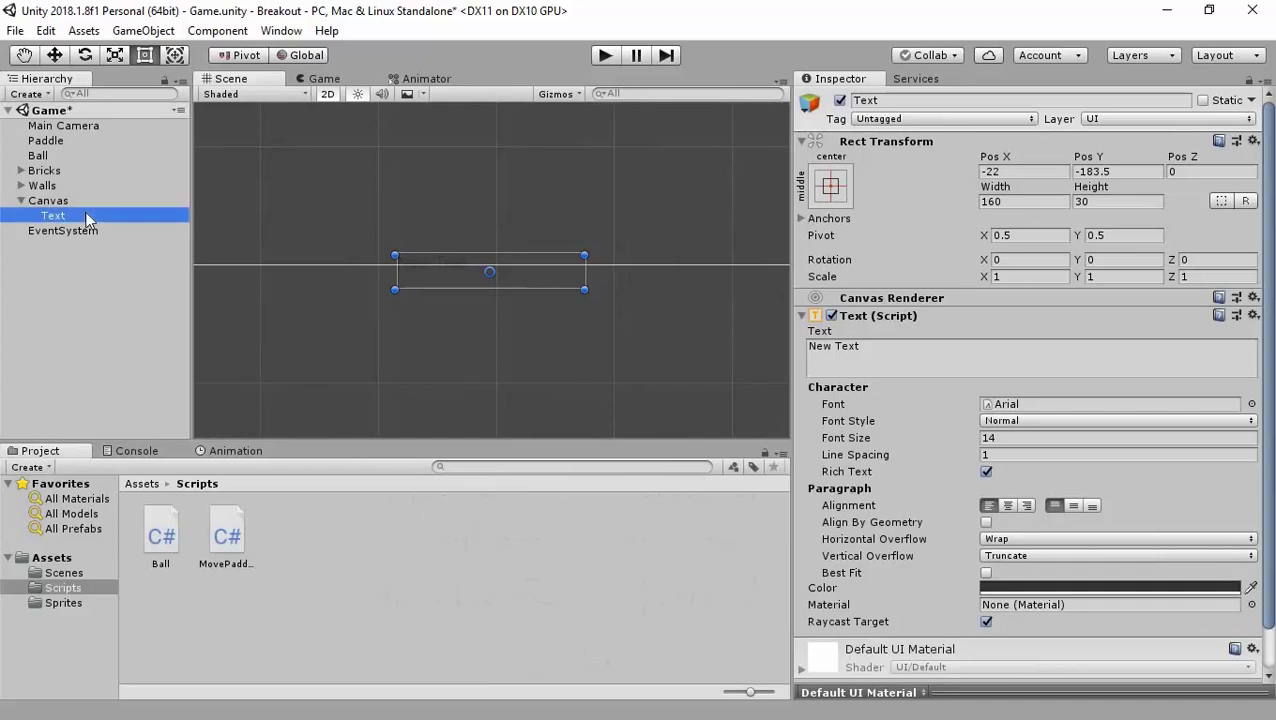
{"action": "left_click", "coordinate": [73, 214]}
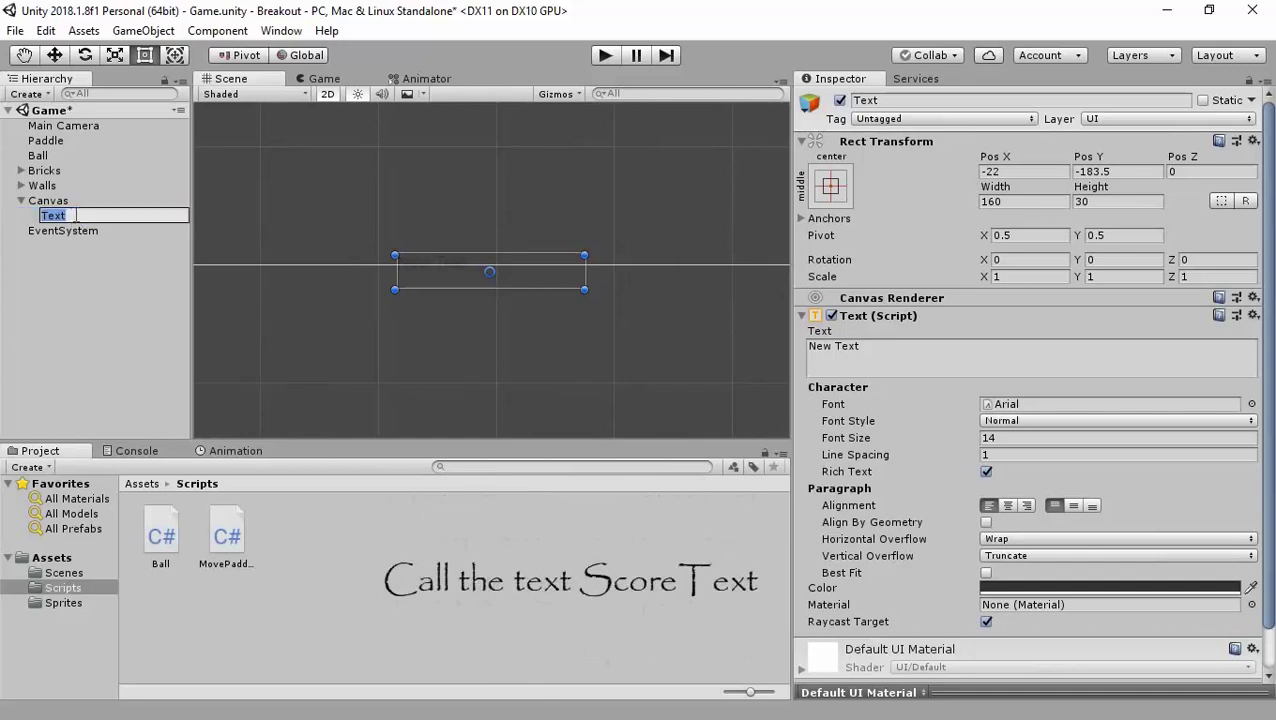
{"action": "type", "text": "S"}
{"action": "type", "text": "t"}
{"action": "key", "text": "Return"}
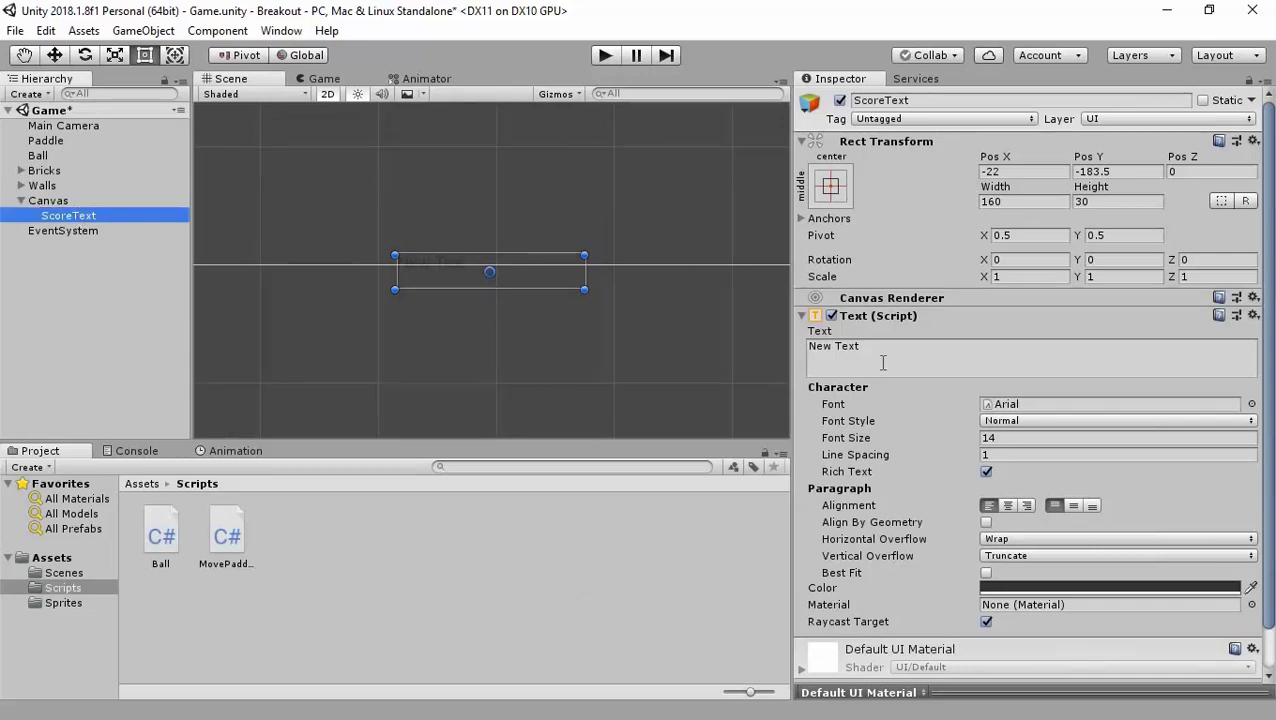
Step: Centre the text horizontally and vertically and replace New Text with 0
{"action": "left_click", "coordinate": [1007, 506]}
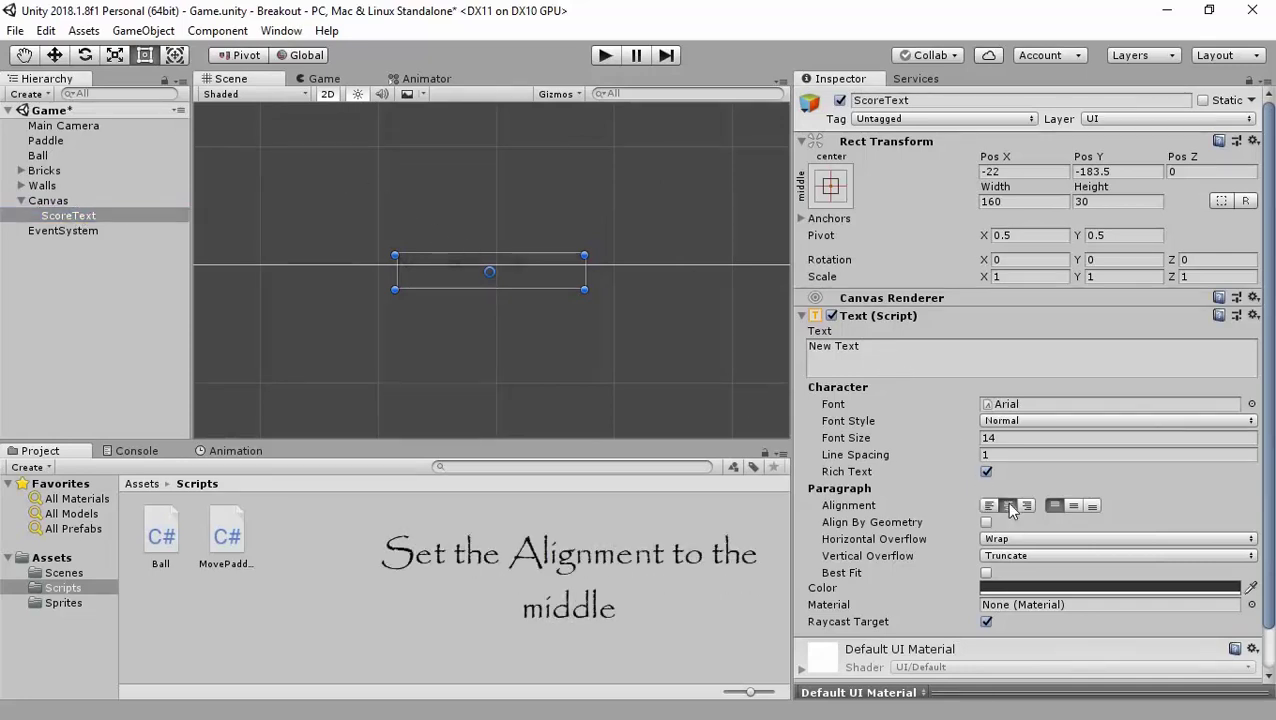
{"action": "left_click", "coordinate": [1071, 508]}
{"action": "left_click", "coordinate": [912, 343]}
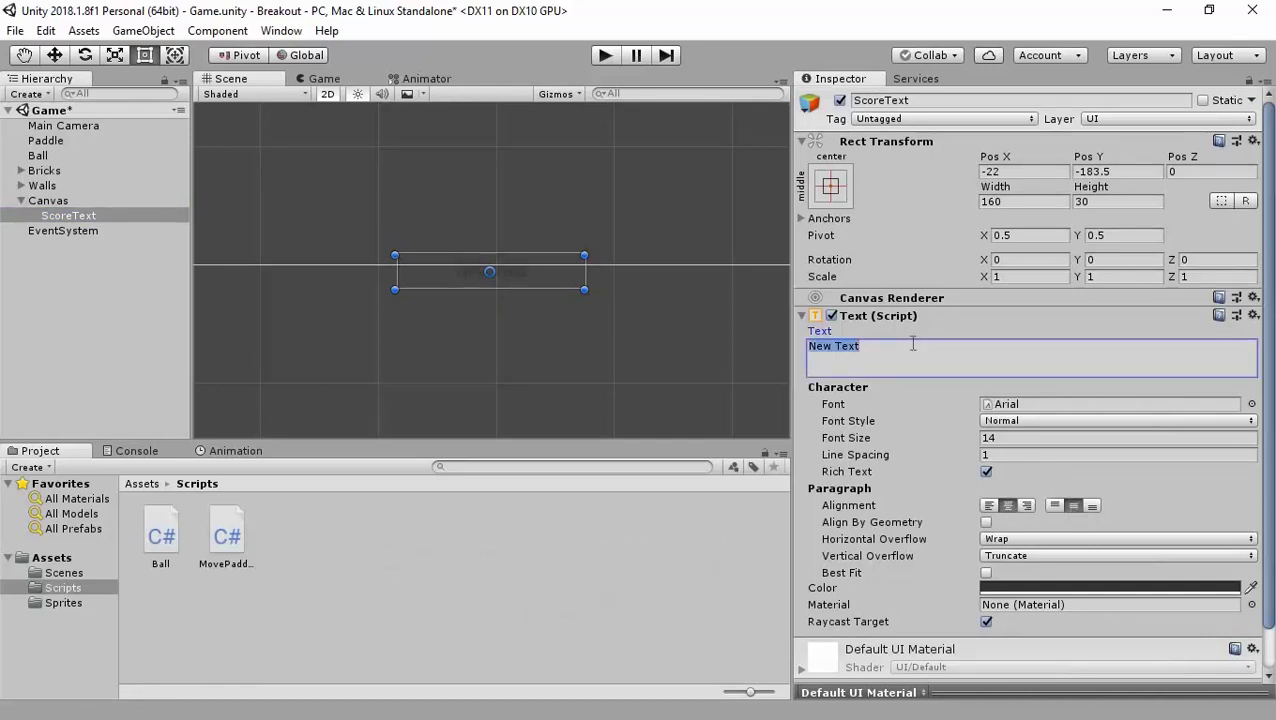
{"action": "type", "text": "0"}
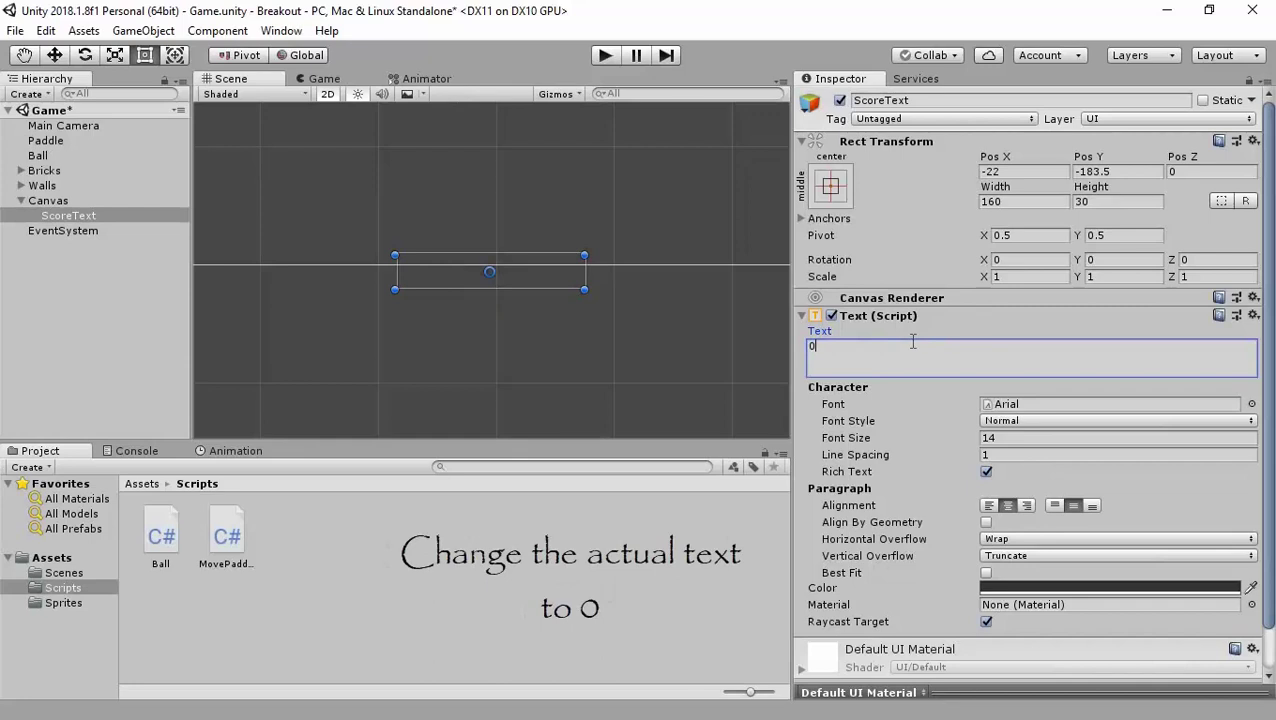
{"action": "key", "text": "BackSpace"}
{"action": "left_click", "coordinate": [1251, 404]}
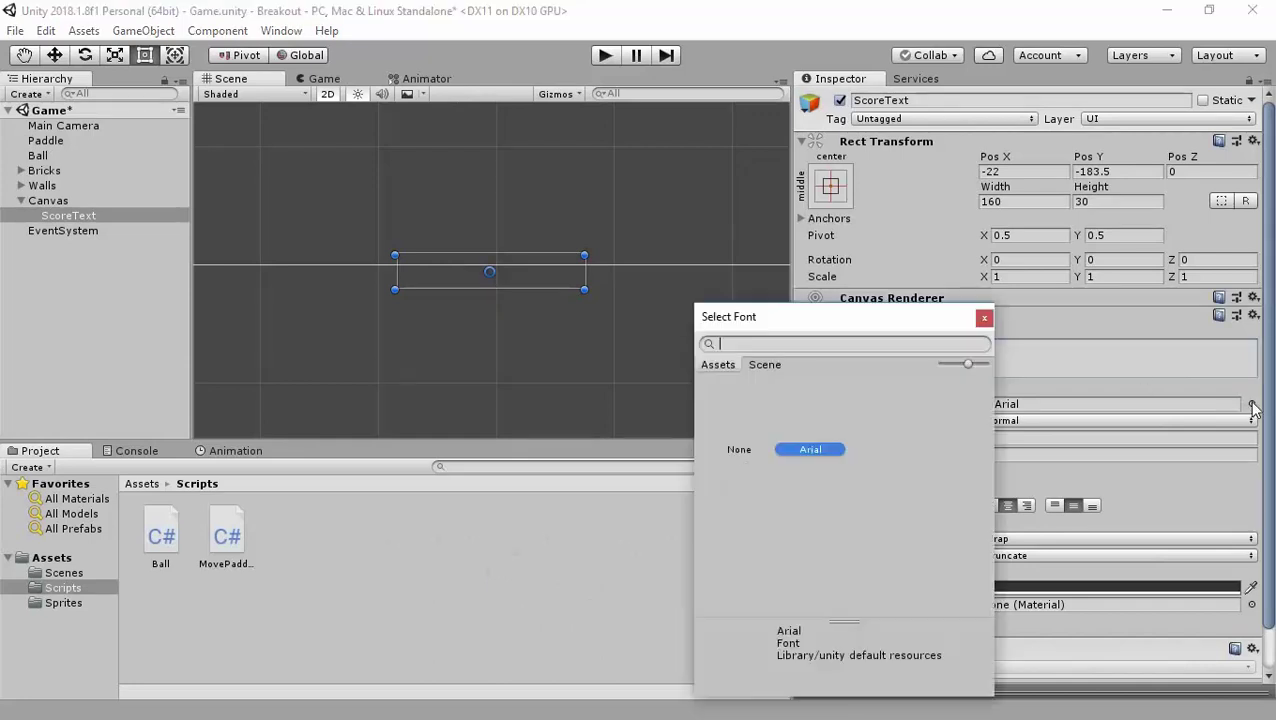
Step: Keep the Arial font and set ScoreText's font size to 29
{"action": "left_click", "coordinate": [983, 320]}
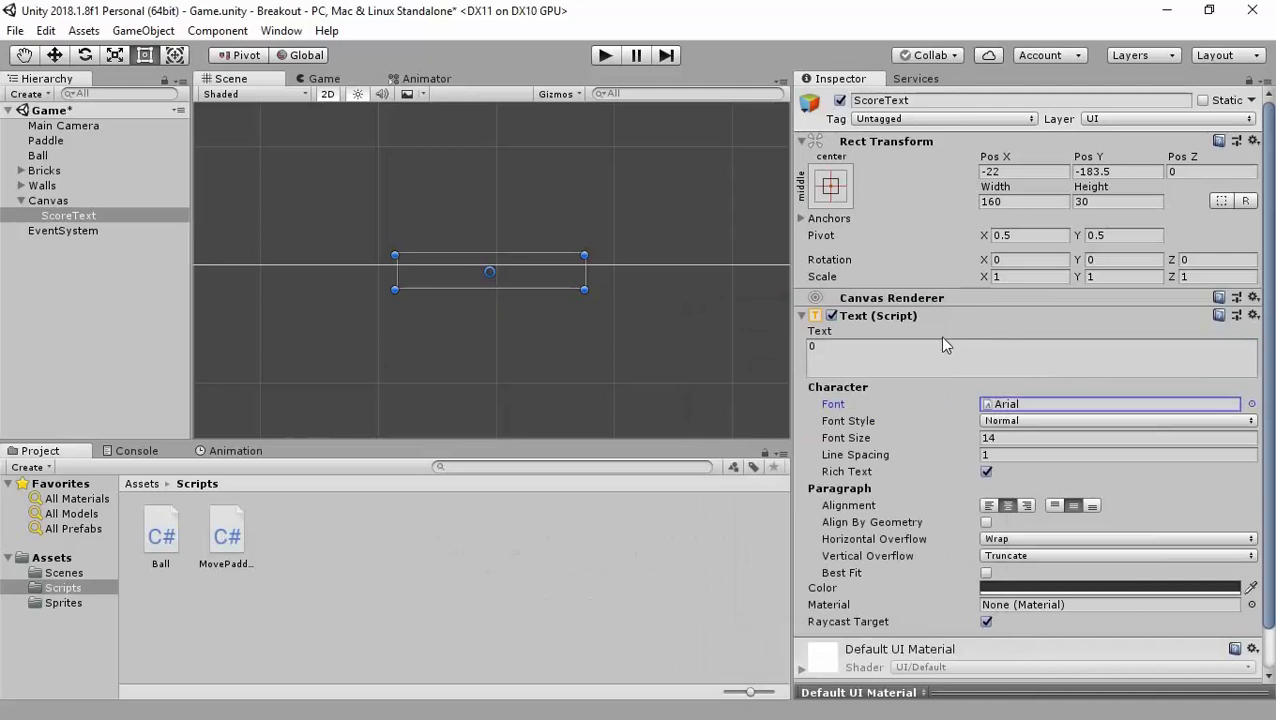
{"action": "left_click", "coordinate": [998, 437]}
{"action": "type", "text": "29"}
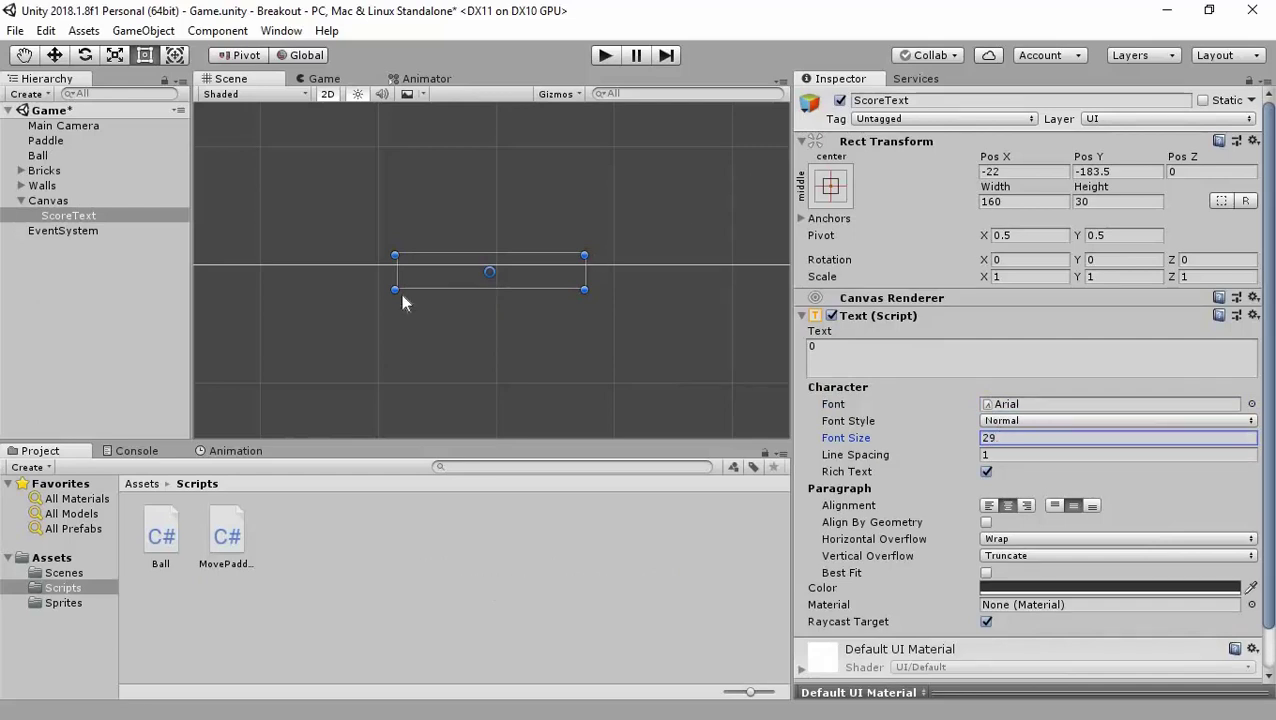
{"action": "scroll", "coordinate": [401, 294], "scroll_direction": "up", "scroll_amount": 3}
{"action": "scroll", "coordinate": [418, 281], "scroll_direction": "up", "scroll_amount": 2}
{"action": "left_click", "coordinate": [325, 79]}
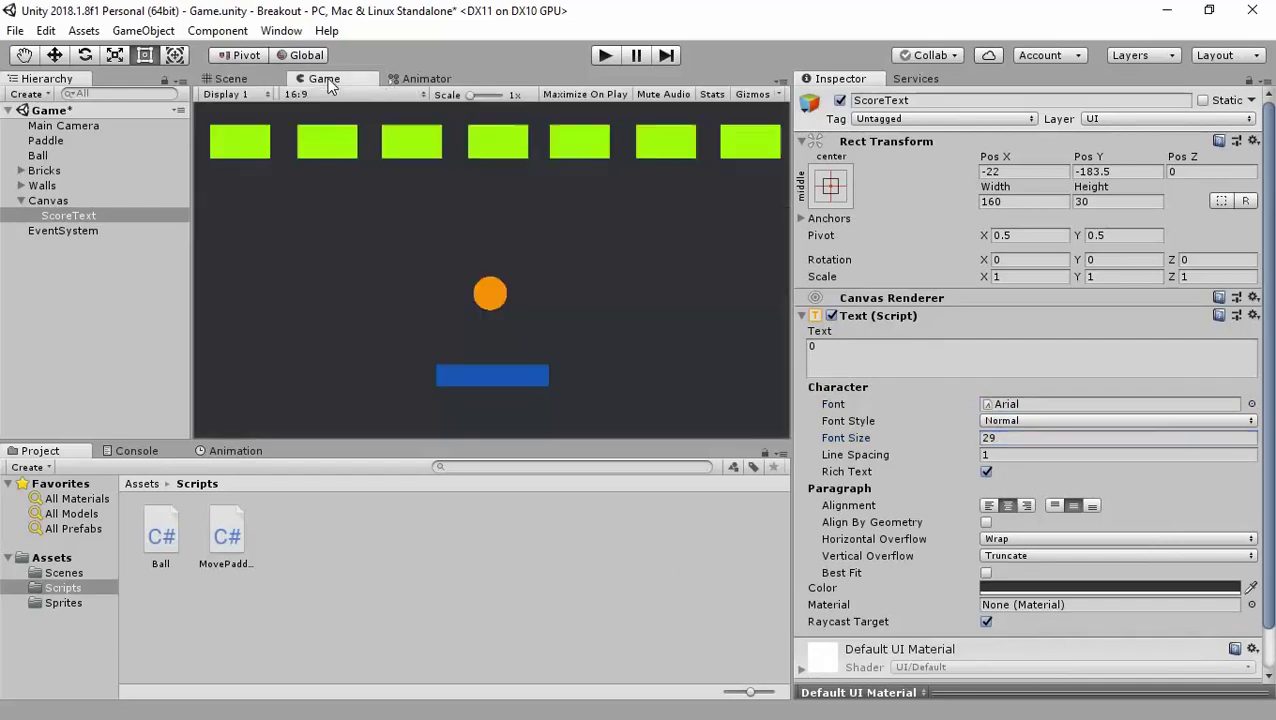
{"action": "left_click", "coordinate": [232, 79]}
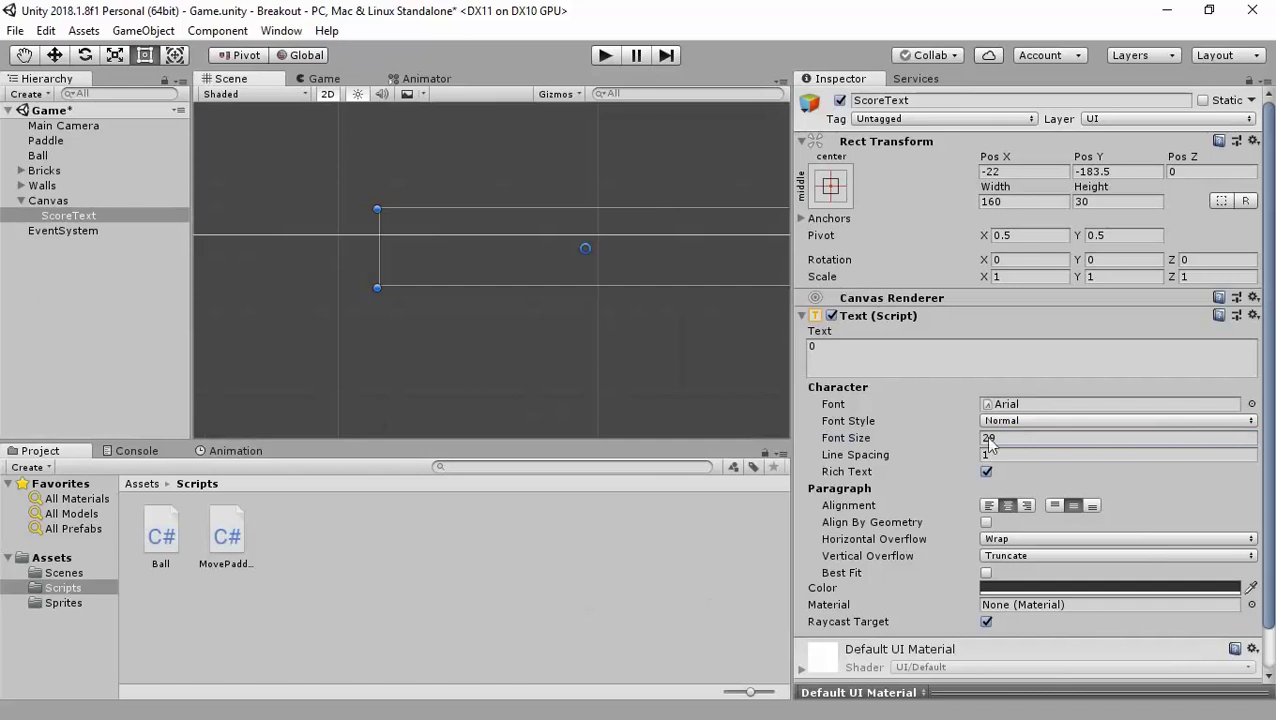
Step: Make the text colour white (FFFFFF) and enlarge its box to 179 × 45.04
{"action": "left_click", "coordinate": [1075, 586]}
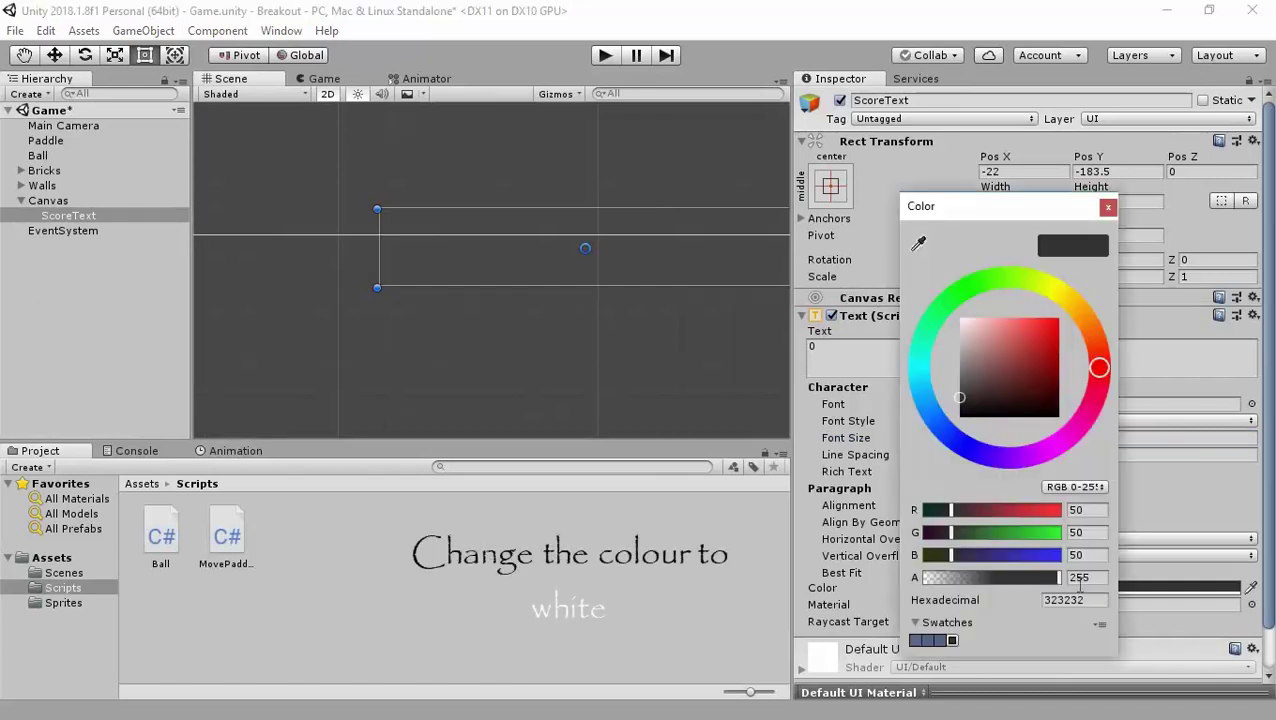
{"action": "left_click_drag", "start_coordinate": [980, 405], "coordinate": [938, 264]}
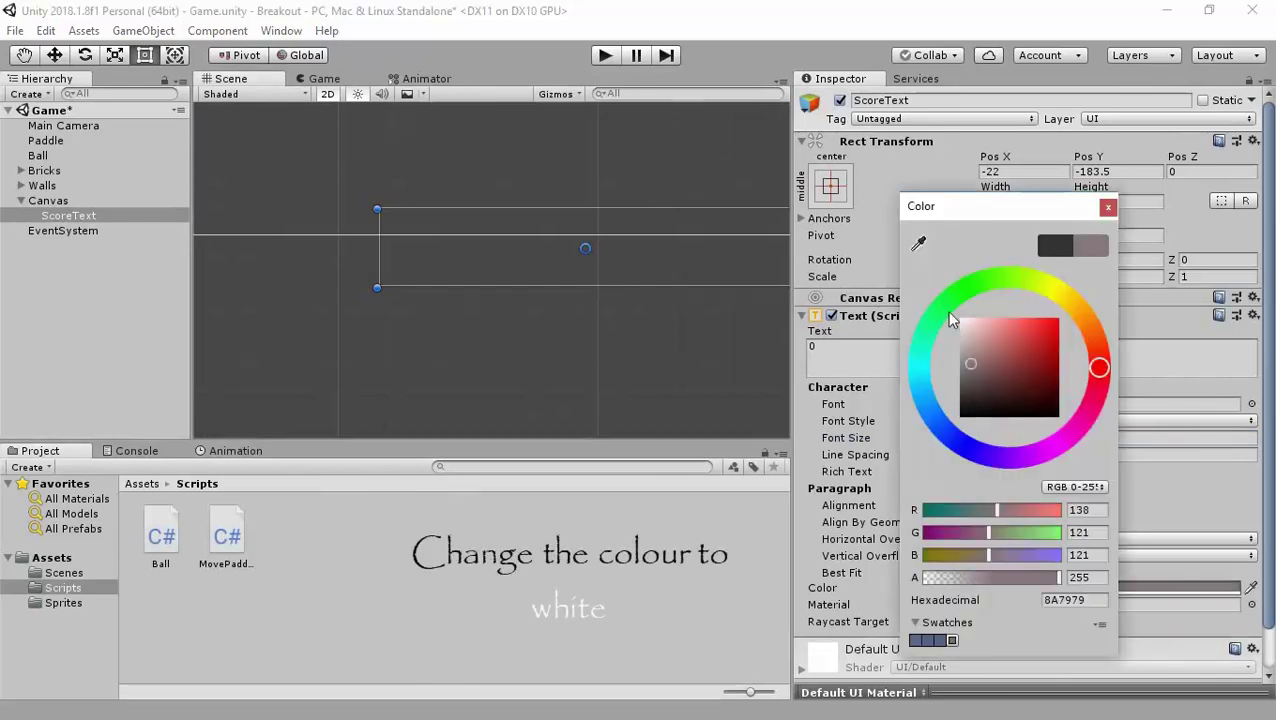
{"action": "left_click", "coordinate": [1107, 207]}
{"action": "middle_click_drag", "start_coordinate": [681, 267], "coordinate": [557, 260]}
{"action": "scroll", "coordinate": [663, 277], "scroll_direction": "down", "scroll_amount": 1}
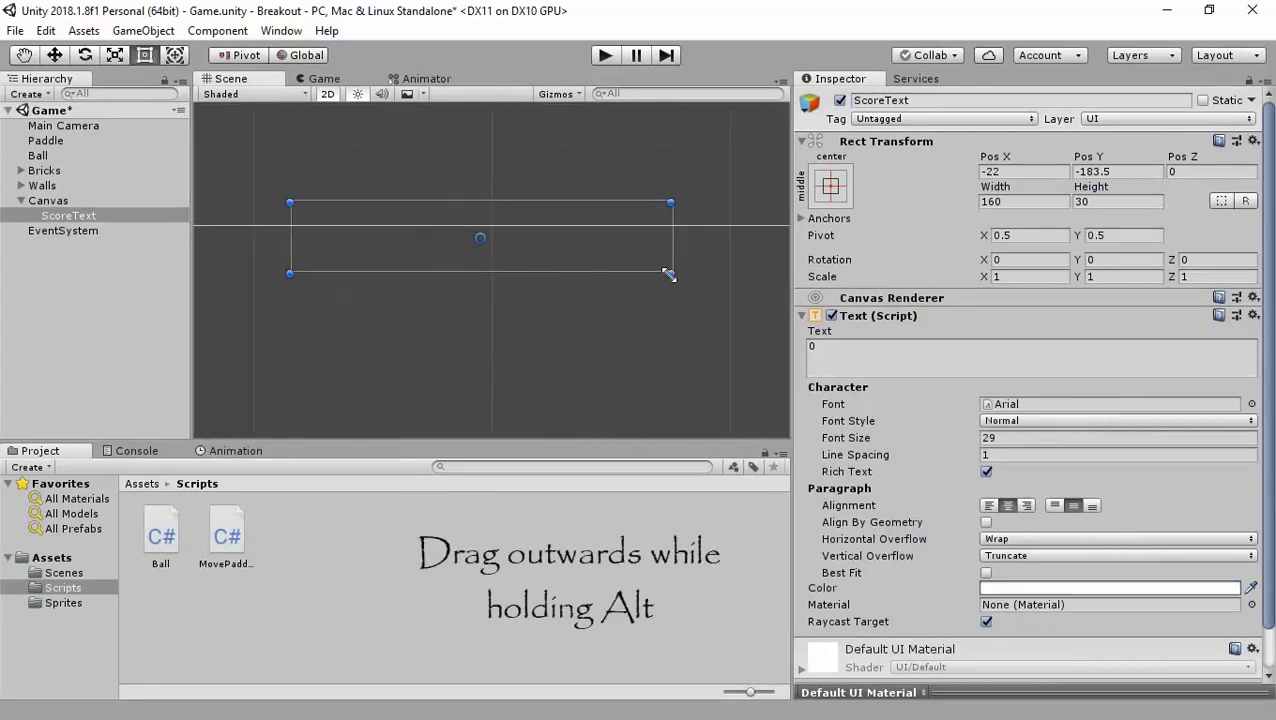
{"action": "left_click_drag", "start_coordinate": [677, 286], "coordinate": [696, 294], "text": "alt"}
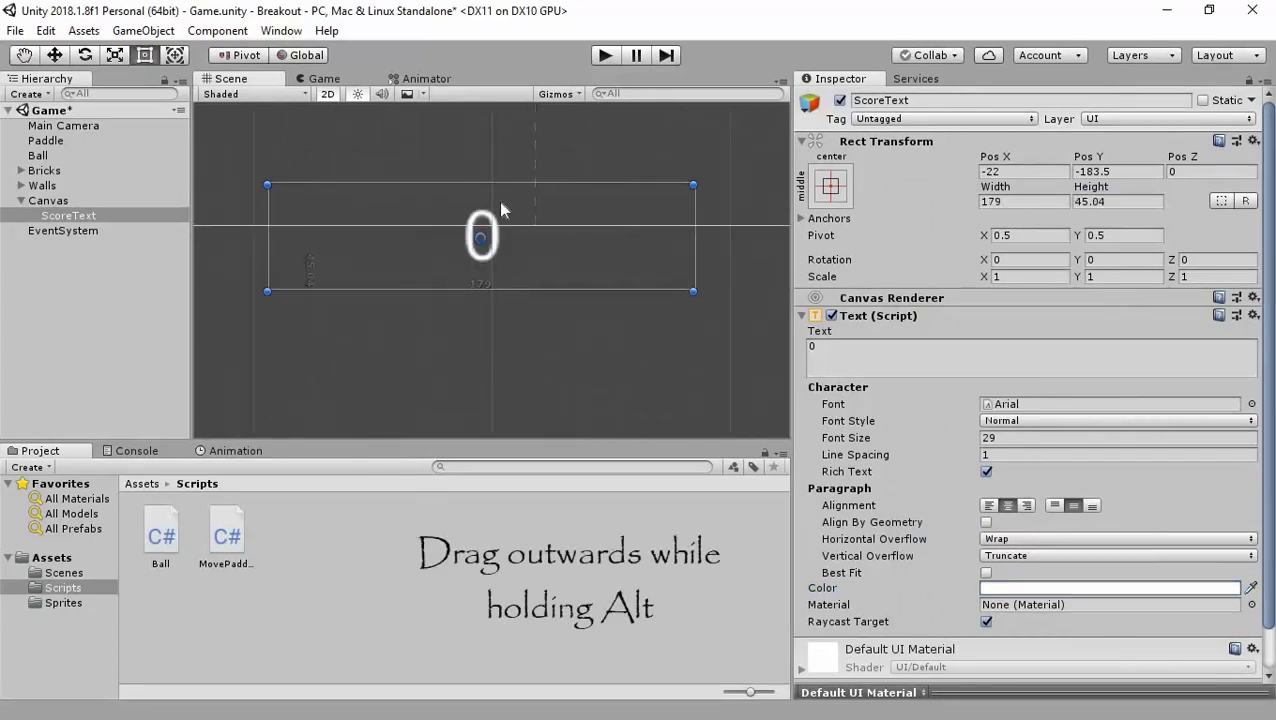
{"action": "left_click", "coordinate": [323, 84]}
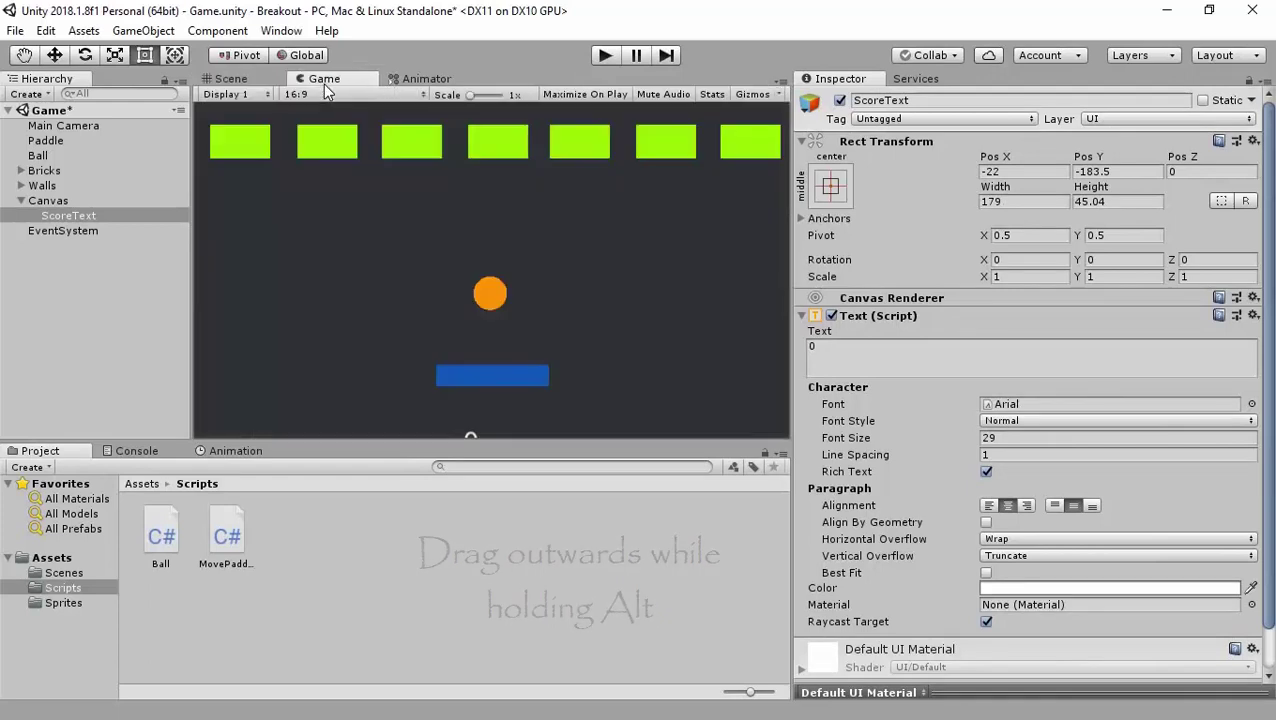
{"action": "left_click", "coordinate": [248, 79]}
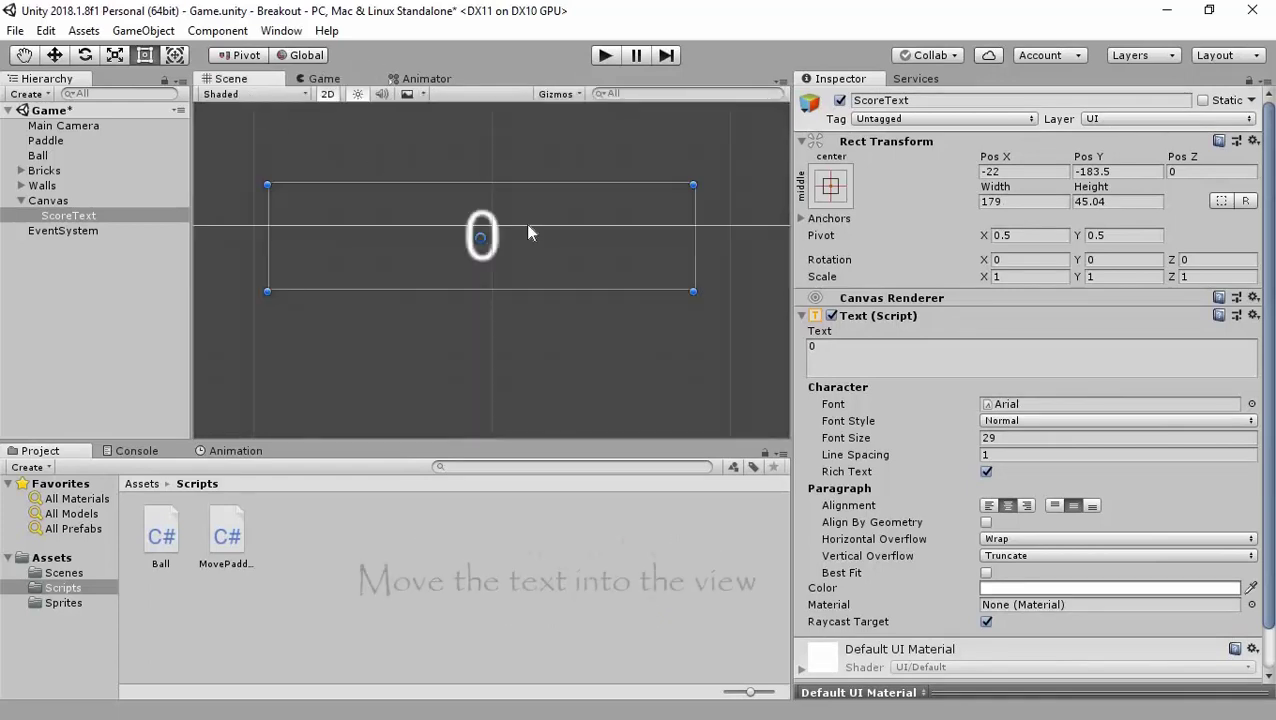
Step: Move ScoreText to -262, -149 in the bottom-left of the game view
{"action": "left_click_drag", "start_coordinate": [528, 226], "coordinate": [543, 161]}
{"action": "left_click_drag", "start_coordinate": [607, 134], "coordinate": [612, 160]}
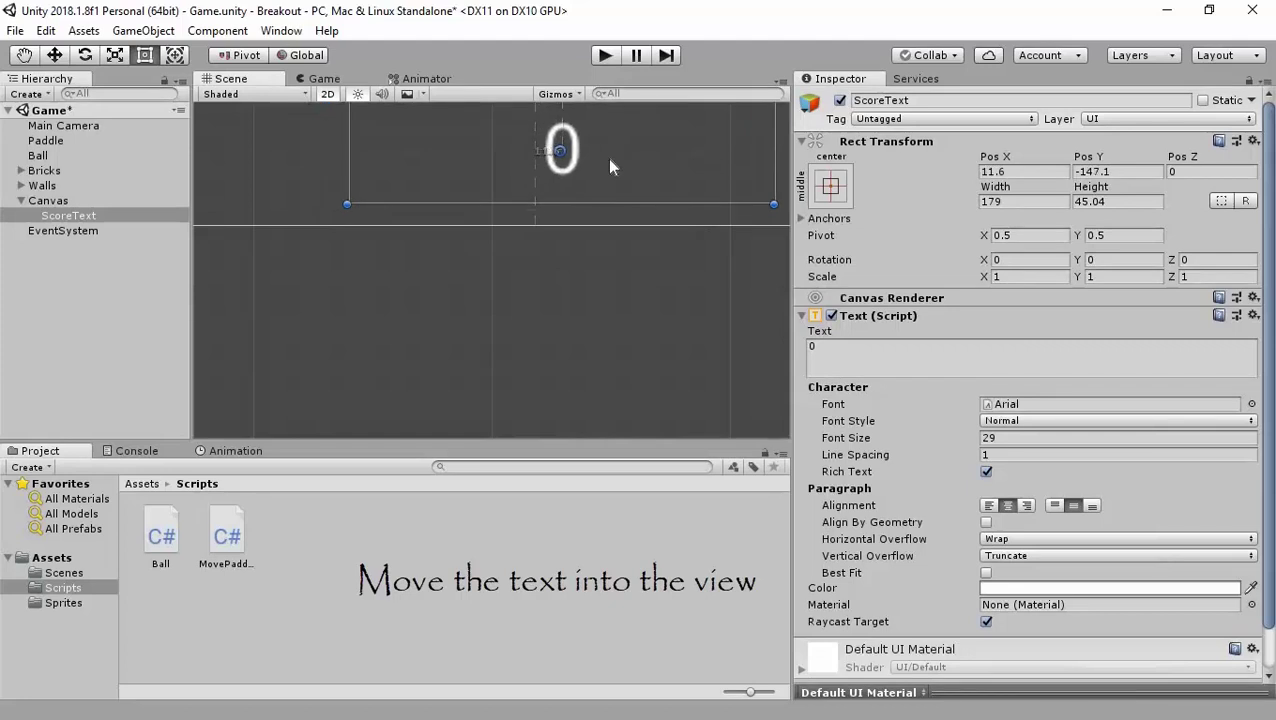
{"action": "scroll", "coordinate": [560, 245], "scroll_direction": "down", "scroll_amount": 5}
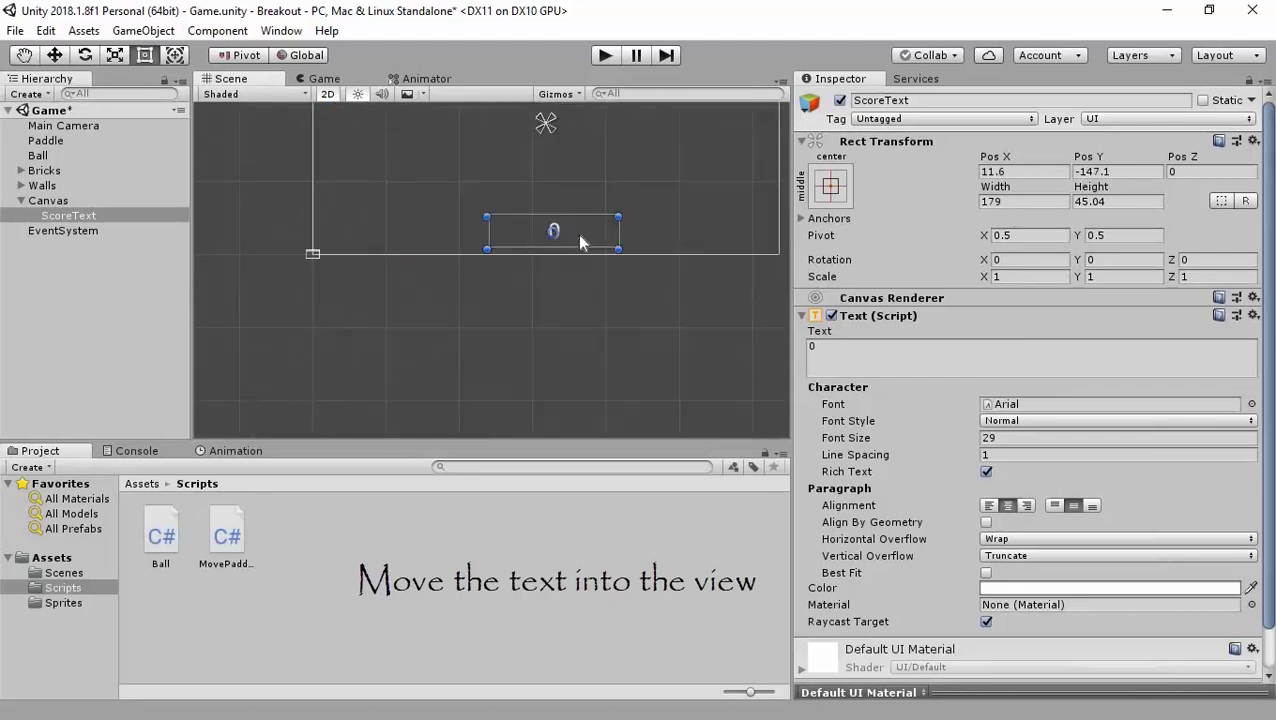
{"action": "left_click_drag", "start_coordinate": [577, 233], "coordinate": [357, 240]}
{"action": "left_click", "coordinate": [325, 79]}
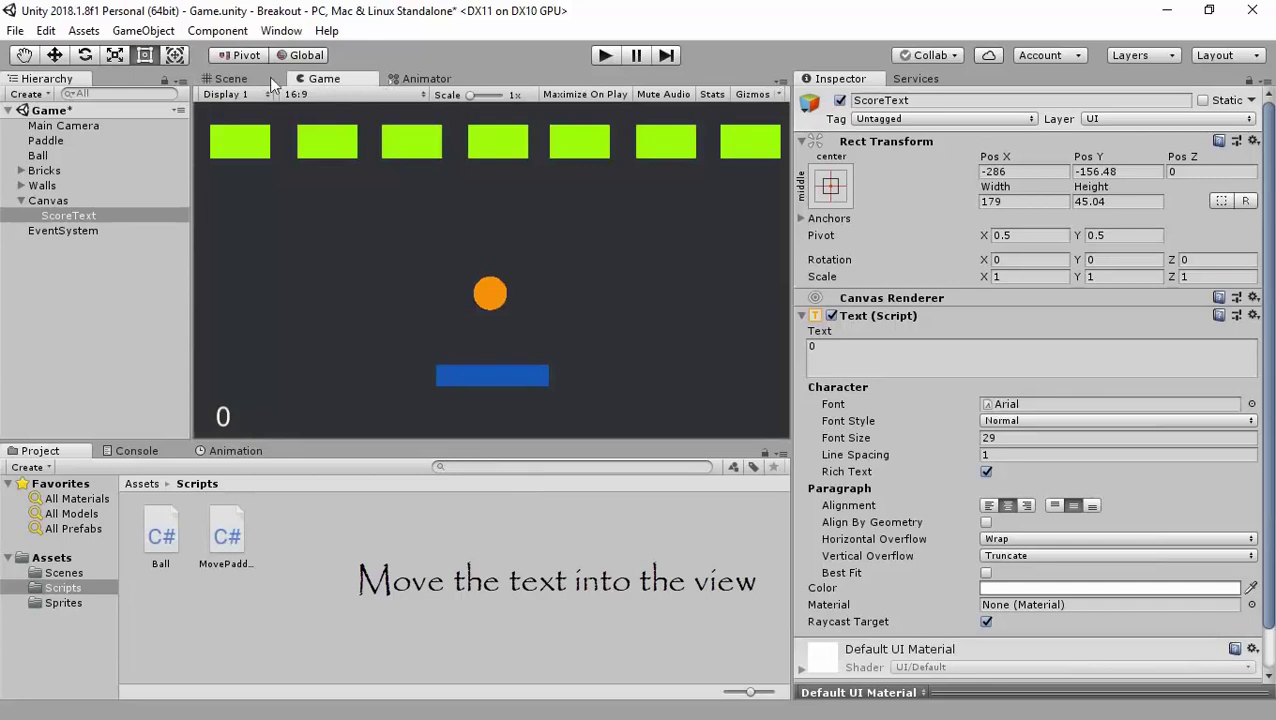
{"action": "left_click", "coordinate": [231, 79]}
{"action": "left_click_drag", "start_coordinate": [367, 241], "coordinate": [385, 235]}
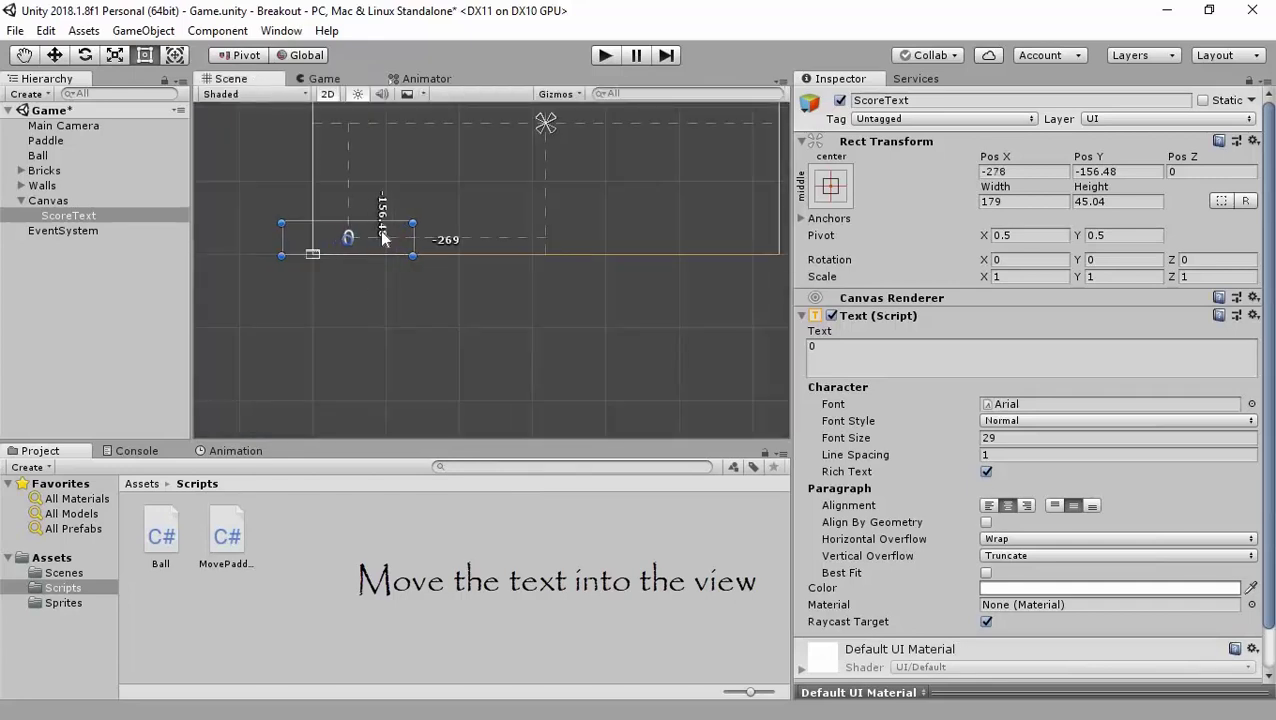
{"action": "left_click", "coordinate": [324, 79]}
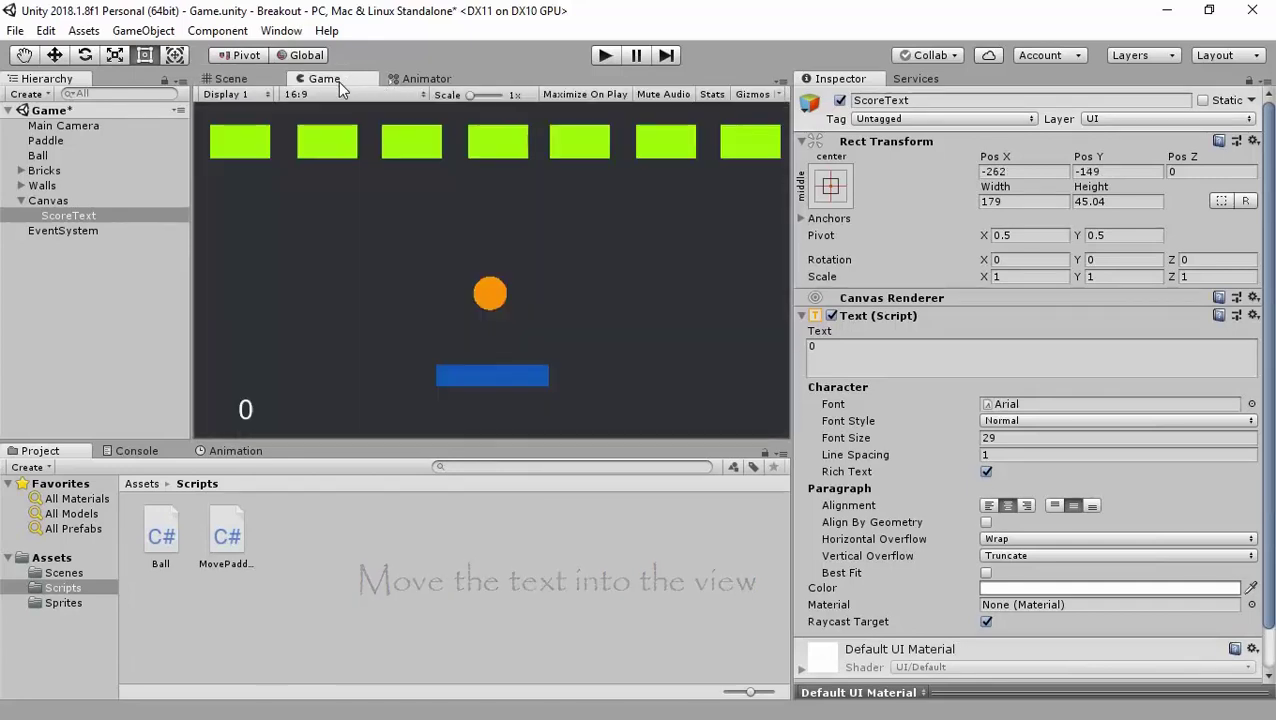
Step: Save the scene and open the Ball script in Notepad++
{"action": "left_click", "coordinate": [15, 30]}
{"action": "left_click", "coordinate": [66, 101]}
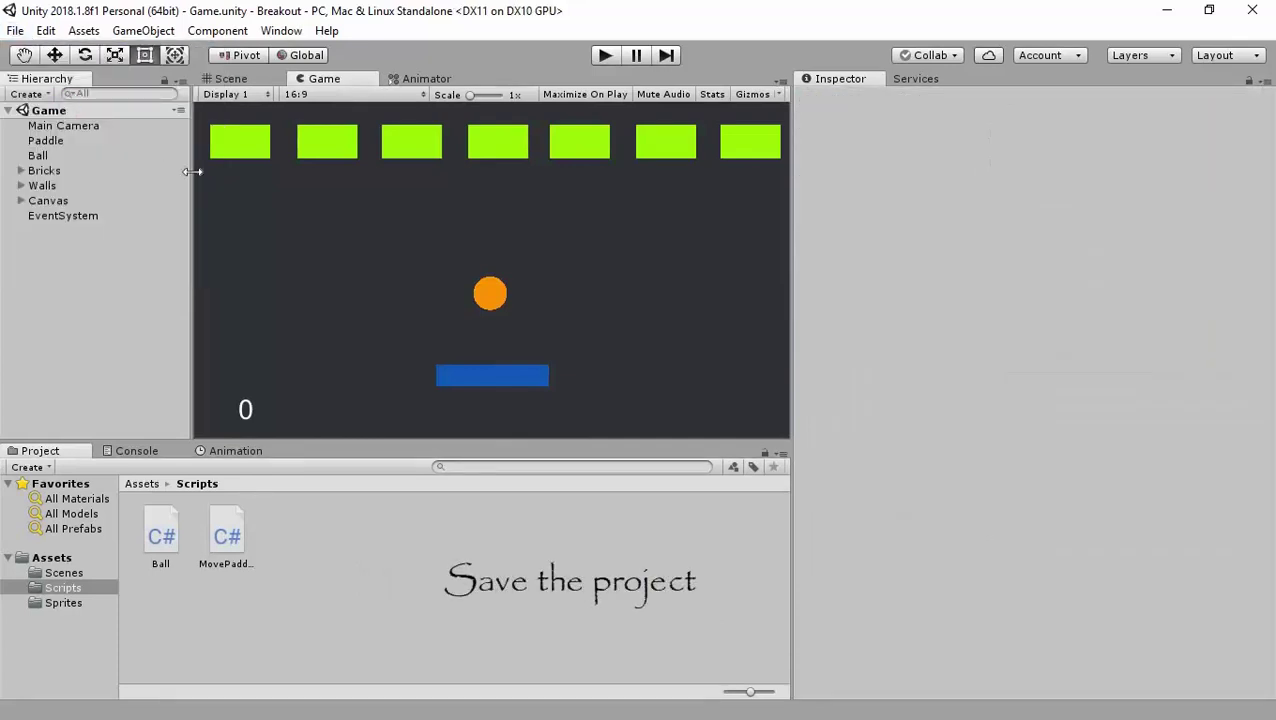
{"action": "left_click", "coordinate": [171, 576]}
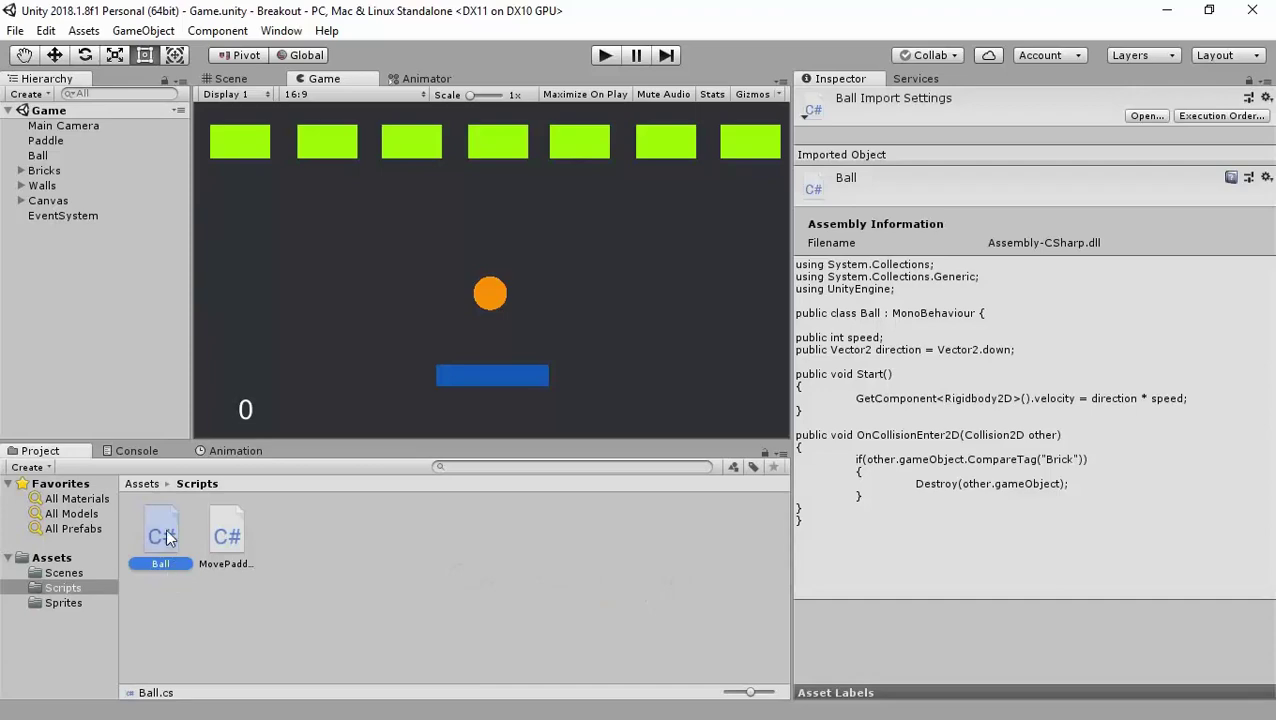
{"action": "double_click", "coordinate": [165, 535]}
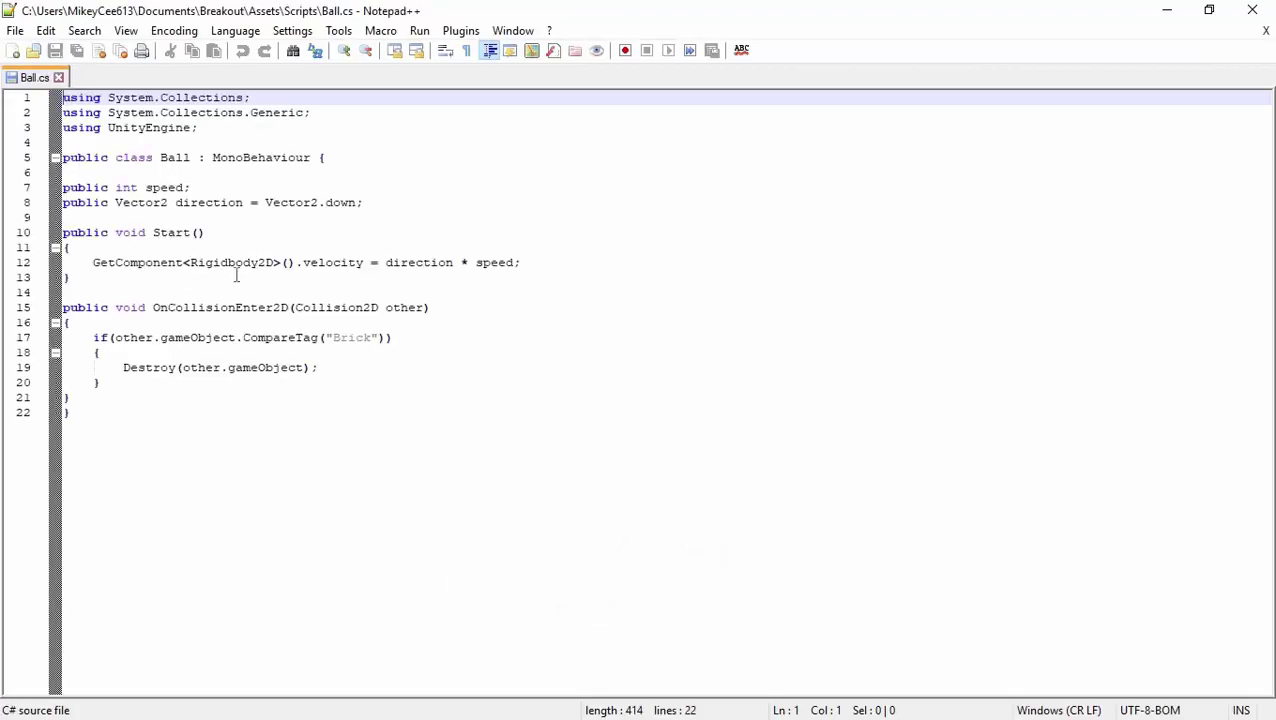
Step: Declare public int score, set score = 0 in Start(), and add score = score + 1 after Destroy
{"action": "scroll", "coordinate": [237, 275], "scroll_direction": "up", "scroll_amount": 1, "text": "ctrl"}
{"action": "scroll", "coordinate": [237, 275], "scroll_direction": "up", "scroll_amount": 1, "text": "ctrl"}
{"action": "scroll", "coordinate": [238, 268], "scroll_direction": "up", "scroll_amount": 2, "text": "ctrl"}
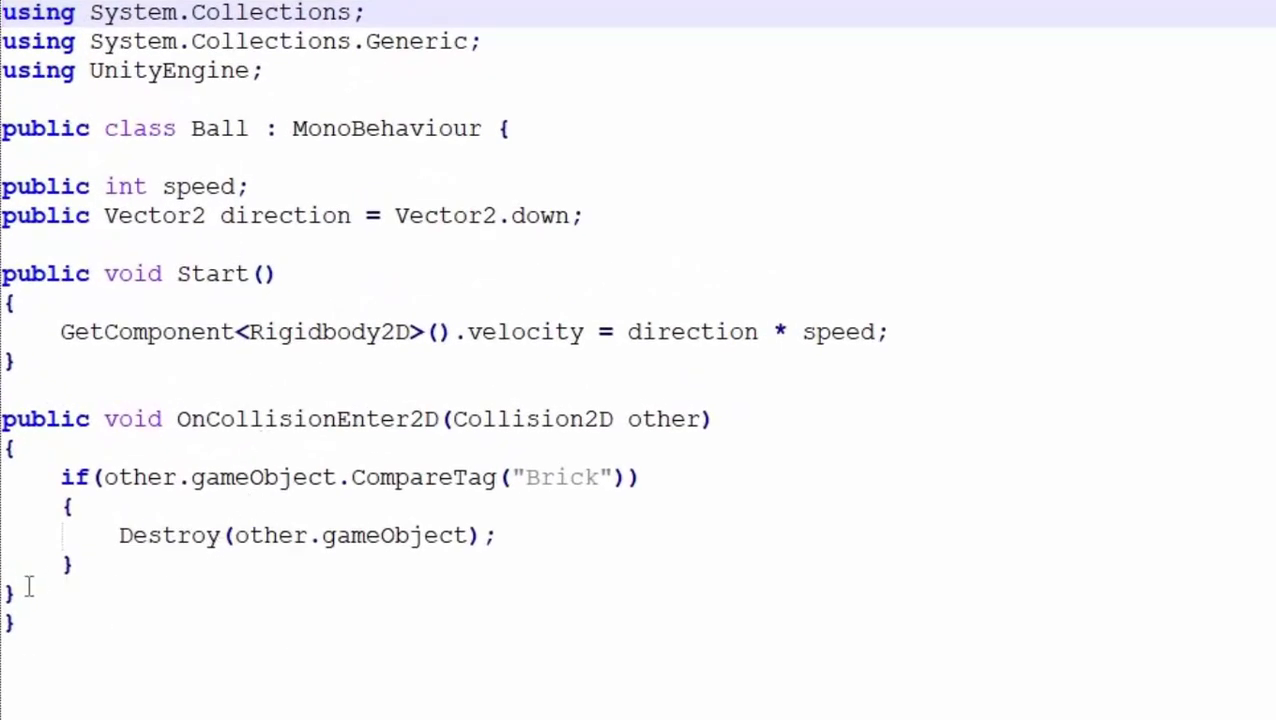
{"action": "left_click", "coordinate": [667, 224]}
{"action": "key", "text": "Return"}
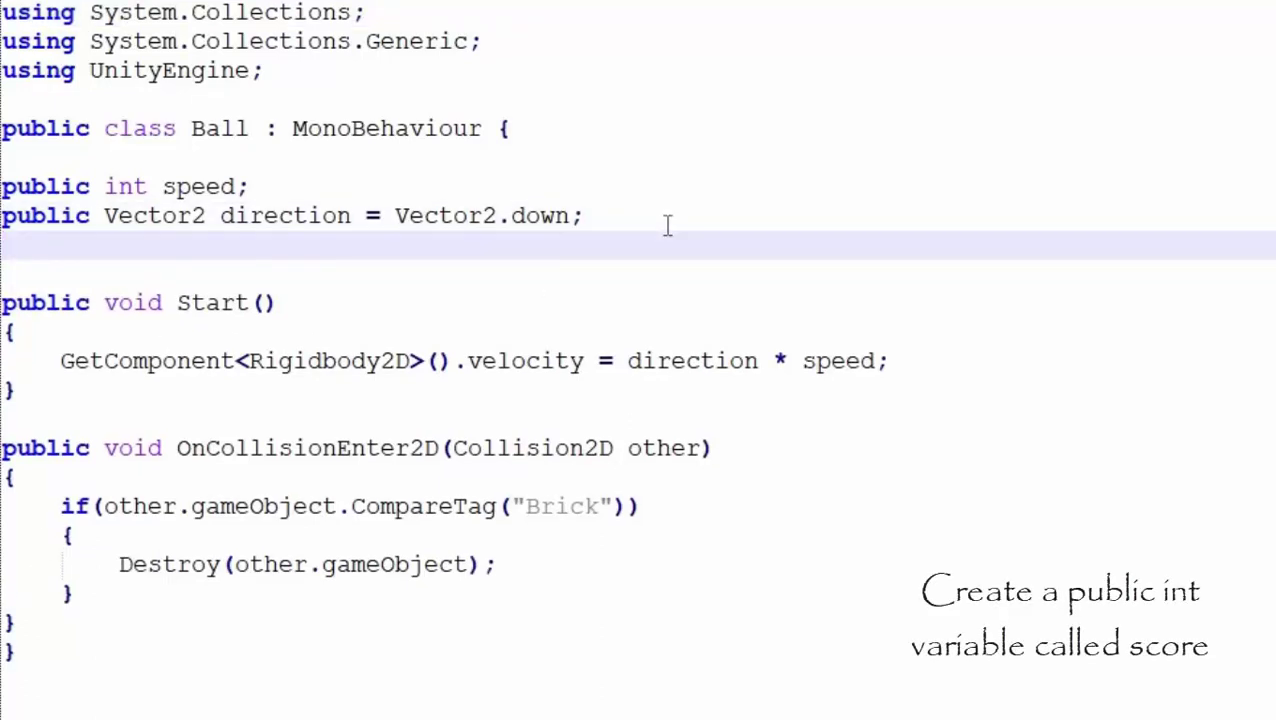
{"action": "type", "text": "public in"}
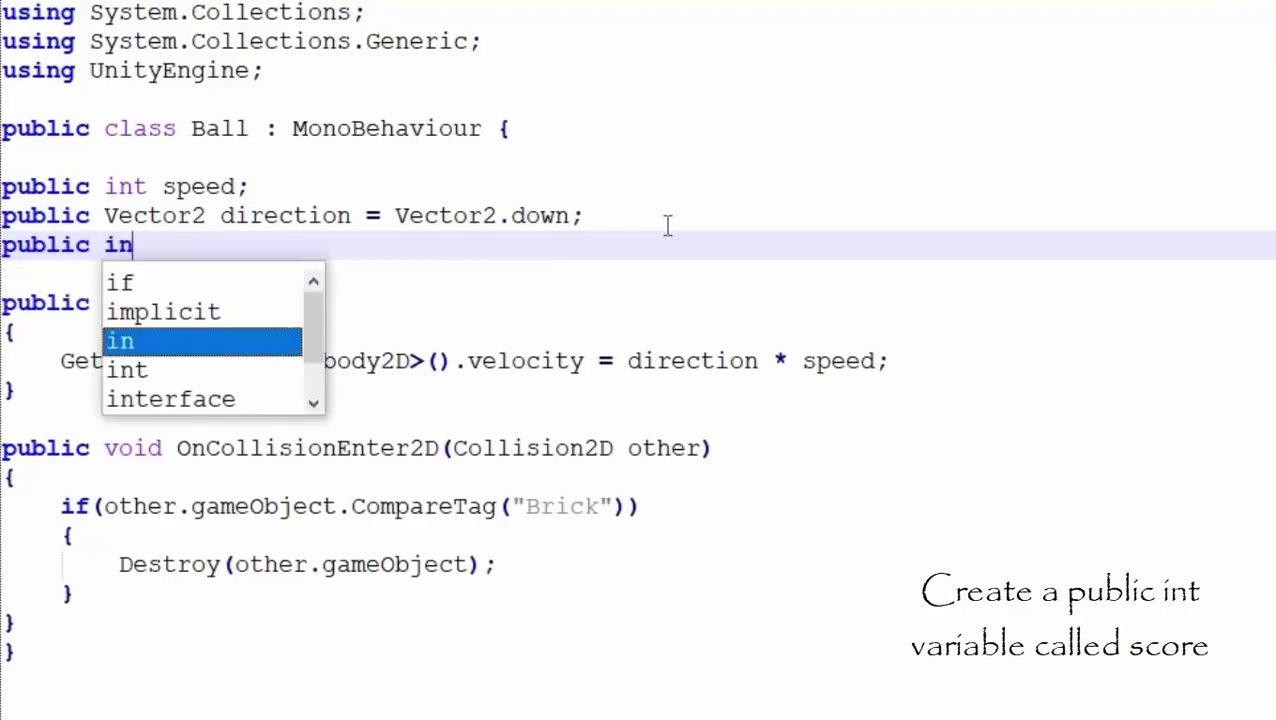
{"action": "type", "text": "t score;"}
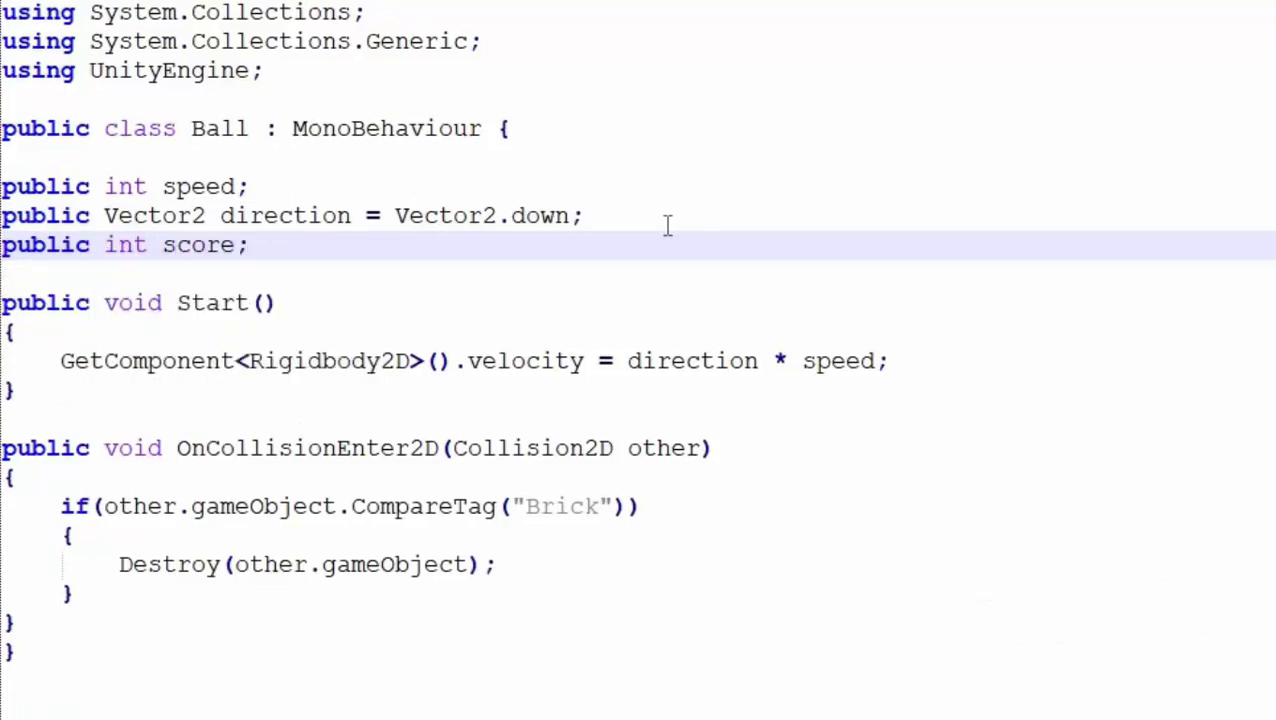
{"action": "left_click", "coordinate": [902, 361]}
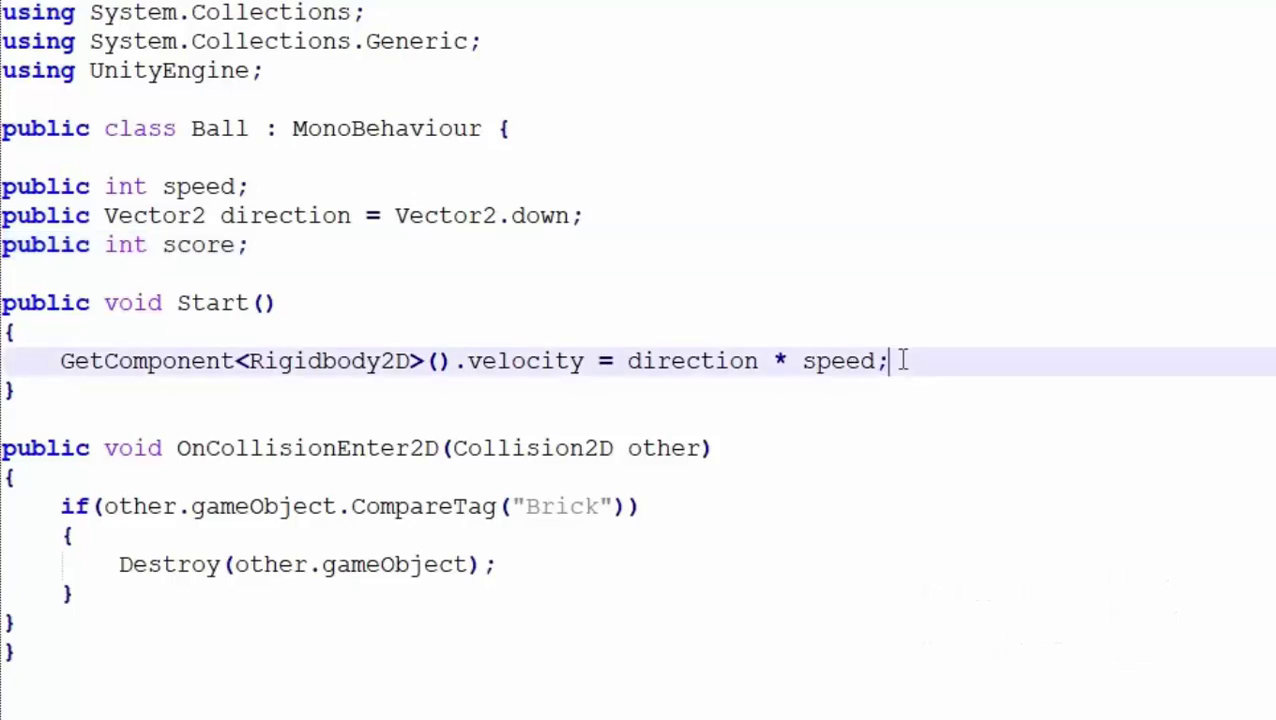
{"action": "key", "text": "Return"}
{"action": "type", "text": "score"}
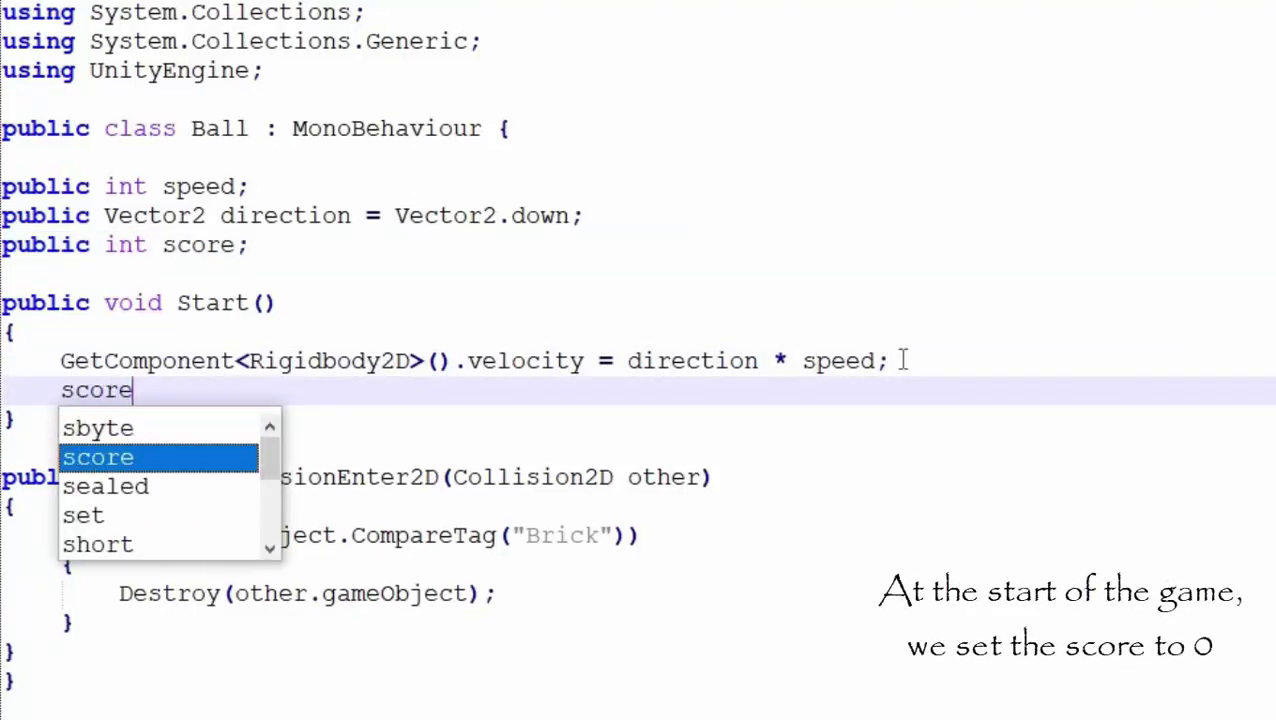
{"action": "type", "text": " = "}
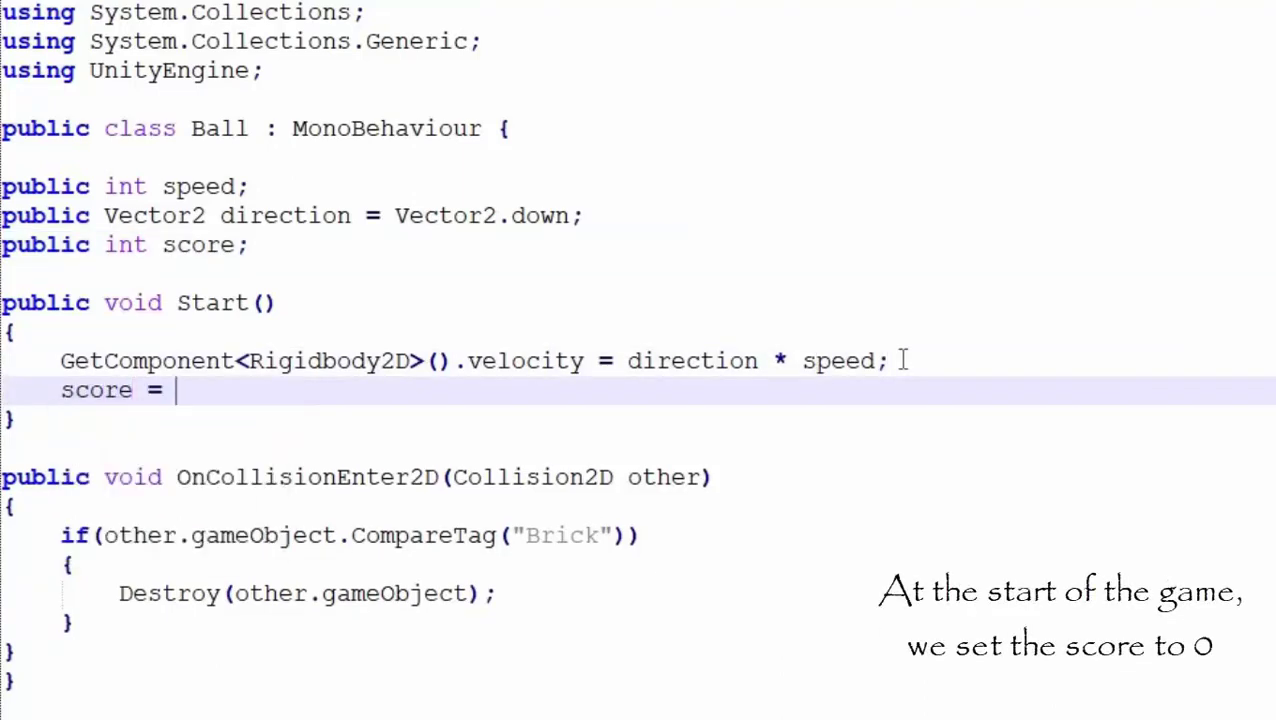
{"action": "type", "text": "0;"}
{"action": "left_click", "coordinate": [519, 594]}
{"action": "key", "text": "Return"}
{"action": "type", "text": "s"}
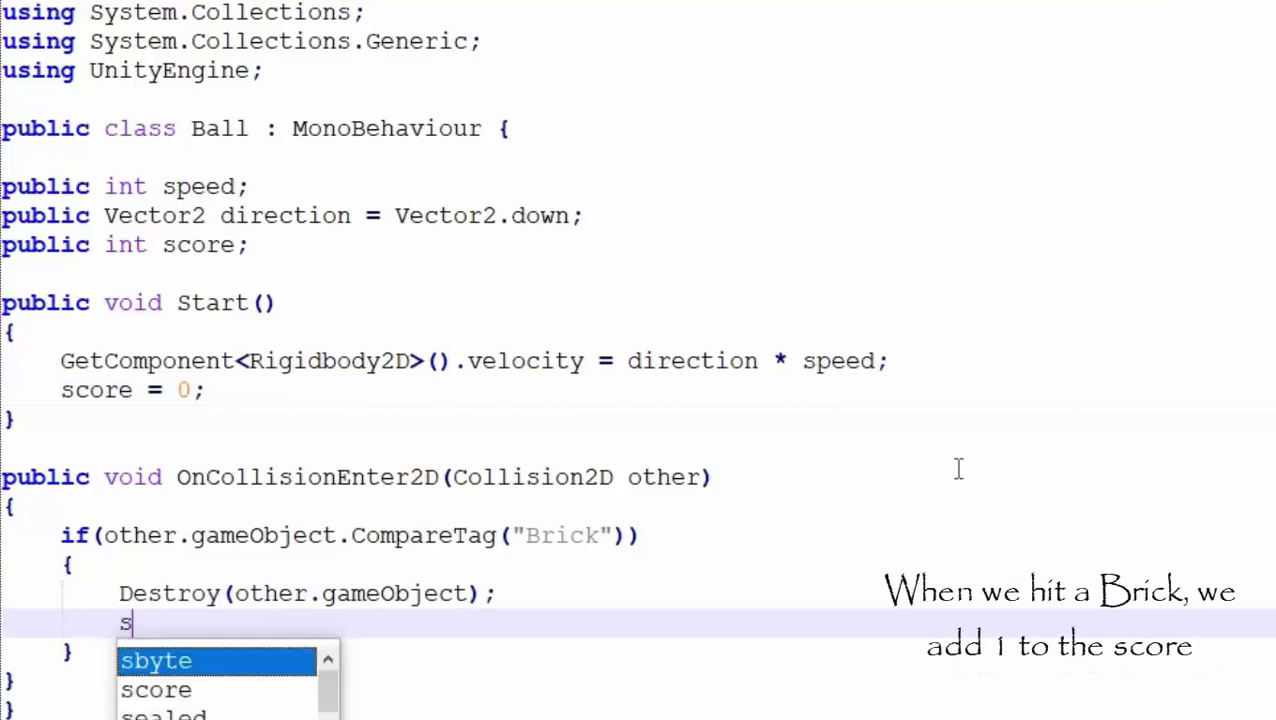
{"action": "type", "text": "core"}
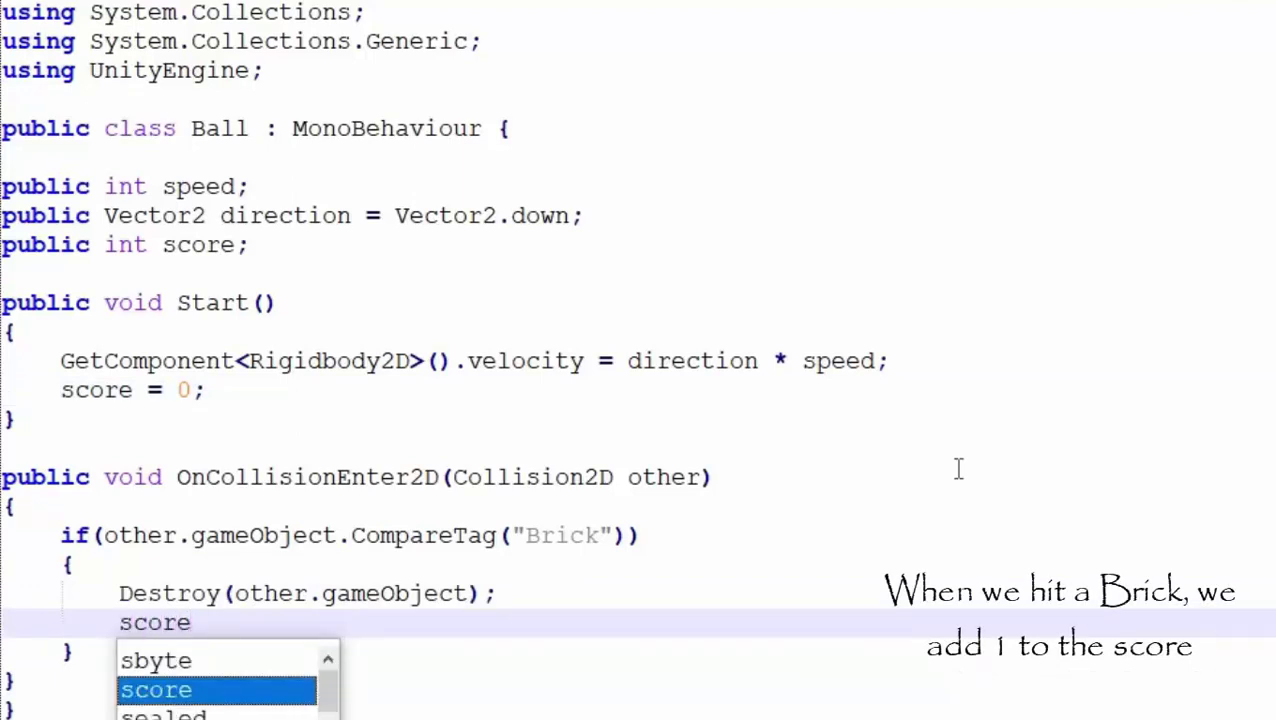
{"action": "type", "text": " = s"}
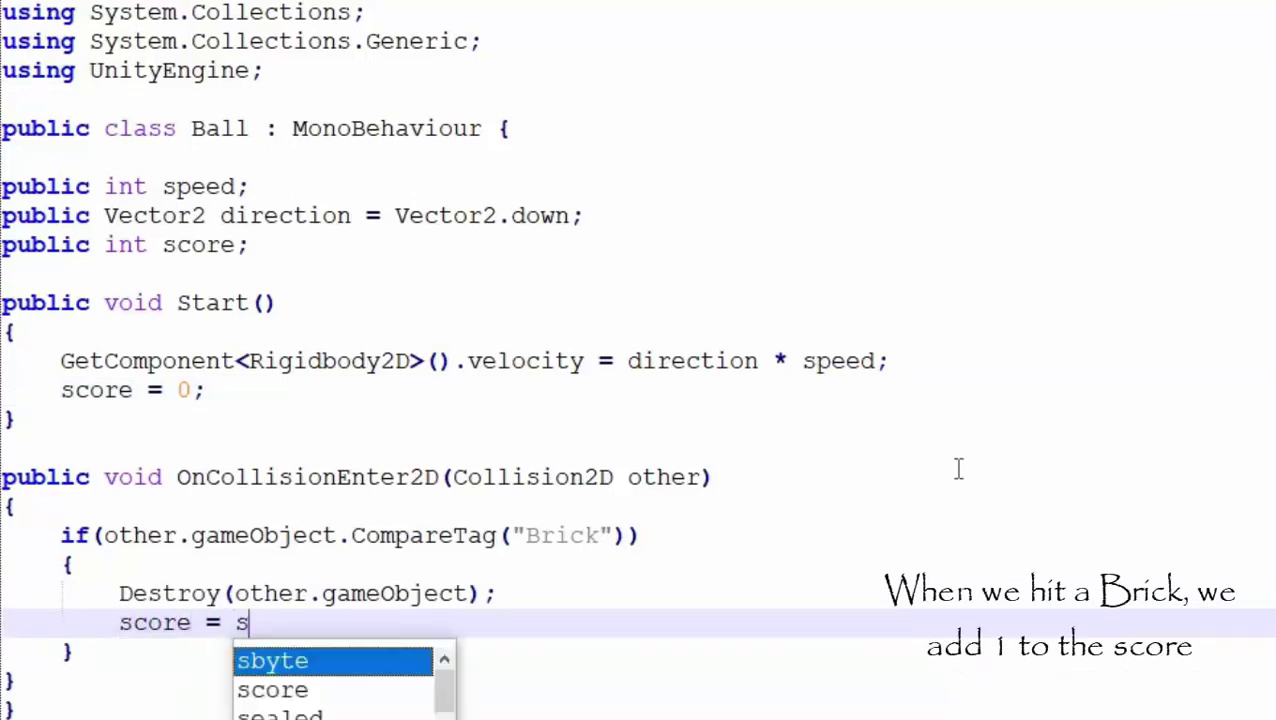
{"action": "type", "text": "core"}
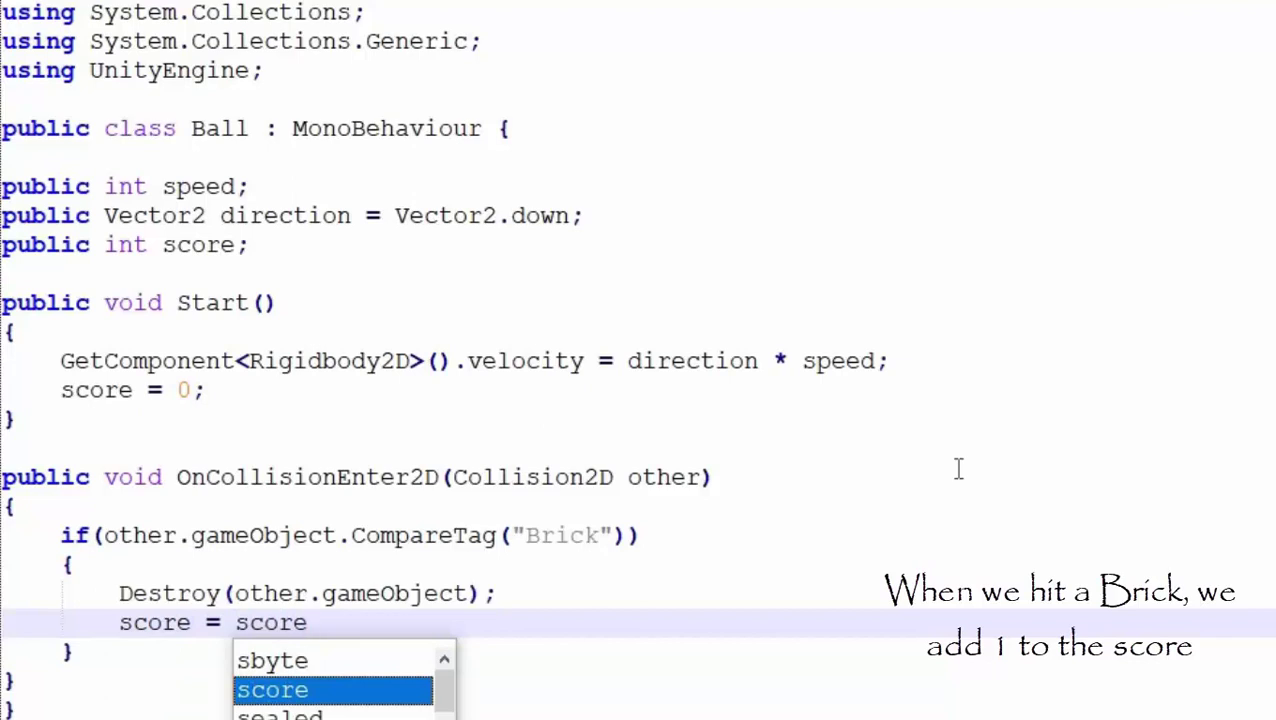
{"action": "type", "text": " + 1"}
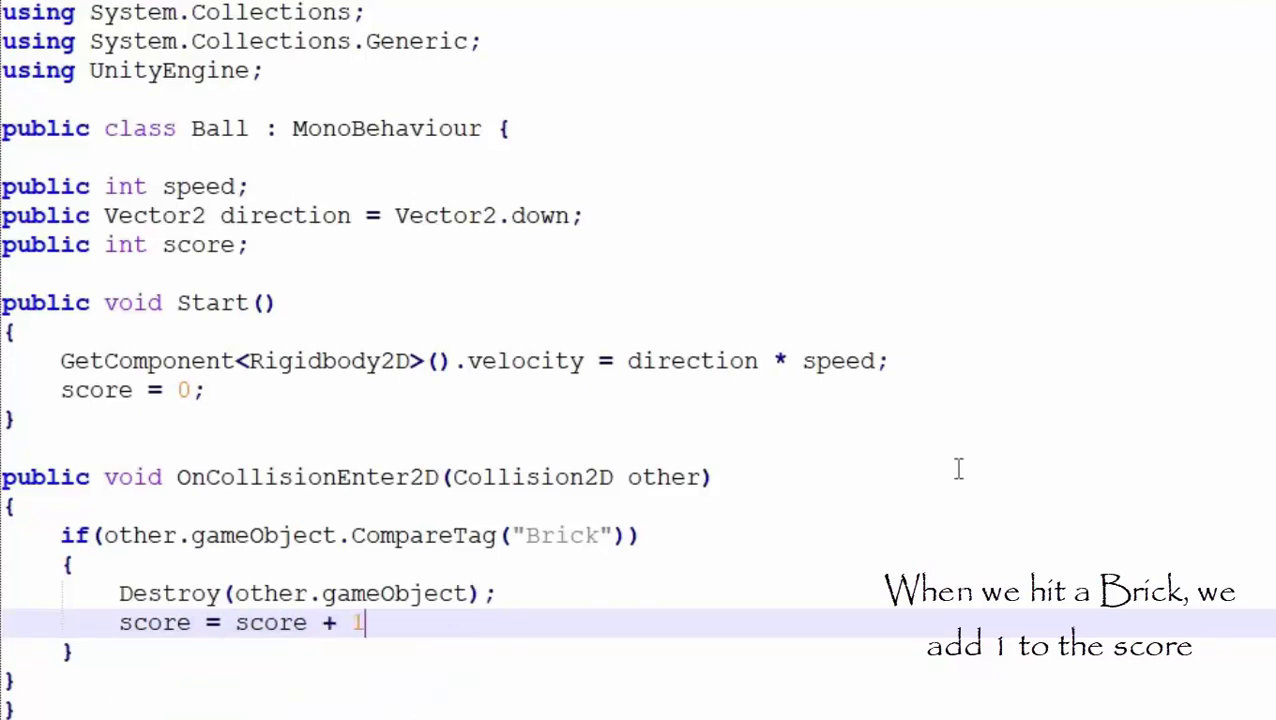
{"action": "type", "text": ";"}
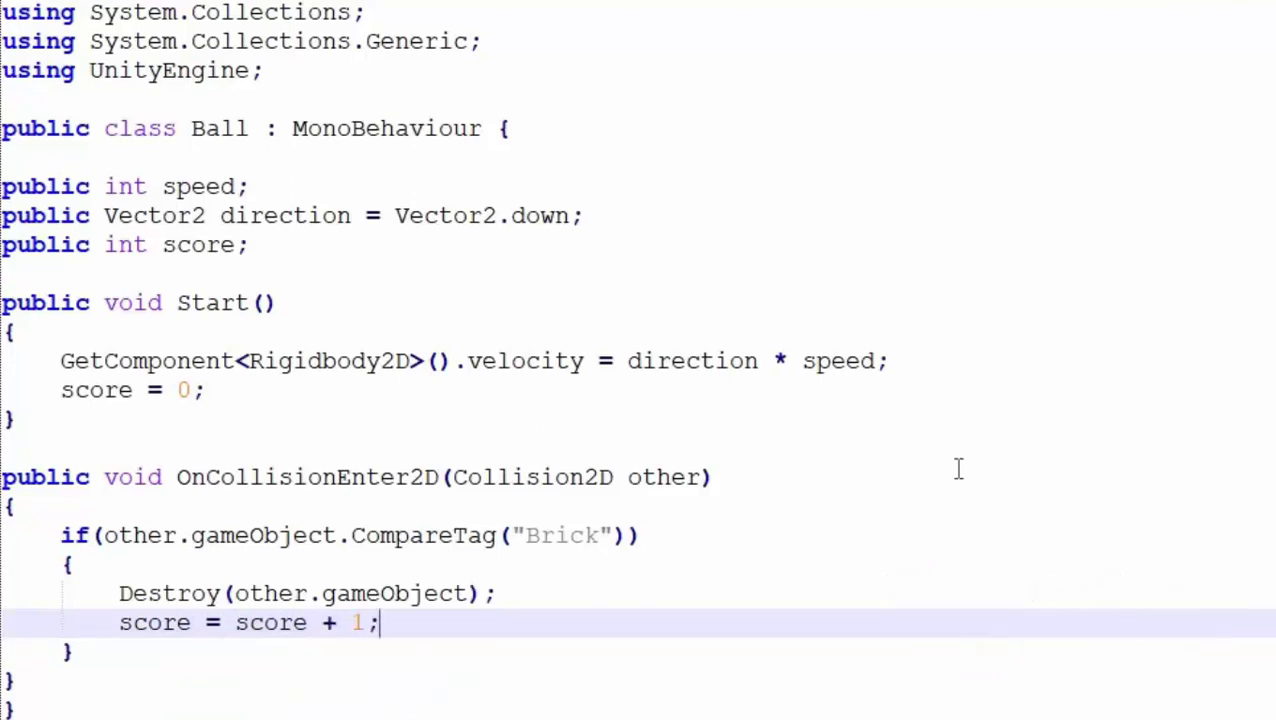
Step: Add an empty public void Update() method after Start()
{"action": "left_click", "coordinate": [84, 426]}
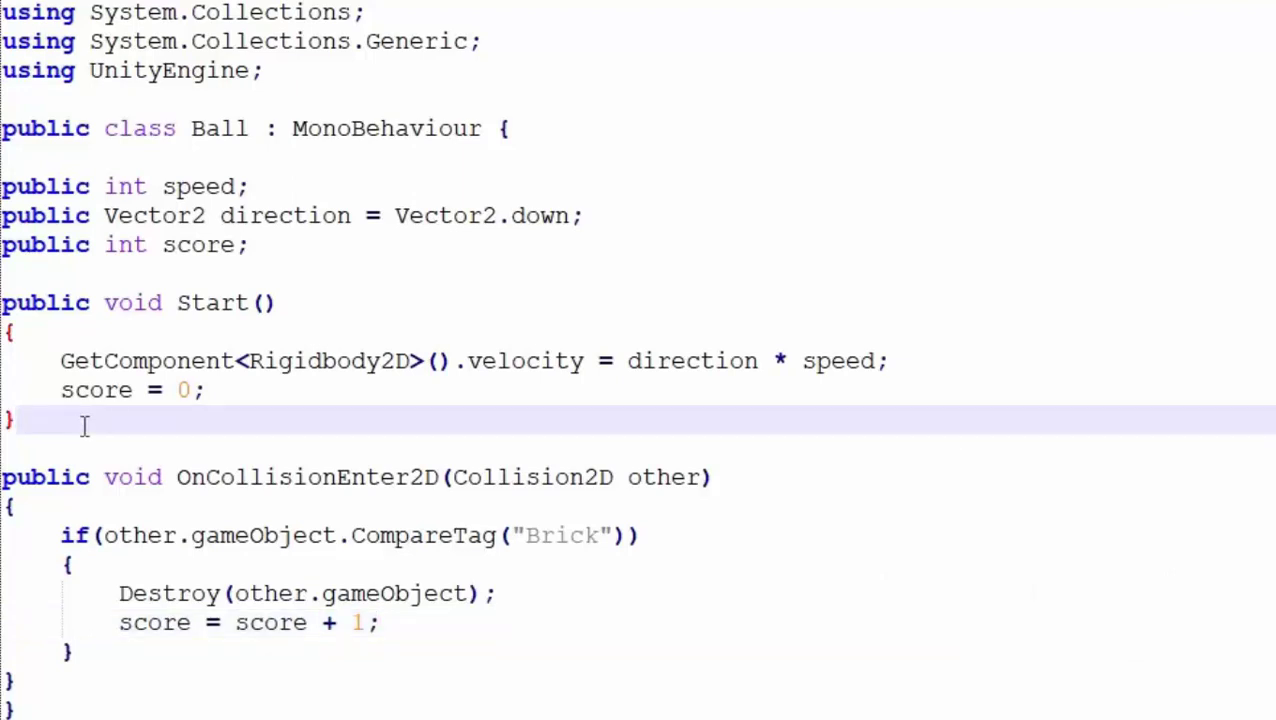
{"action": "key", "text": "Return"}
{"action": "key", "text": "Return"}
{"action": "type", "text": "pub"}
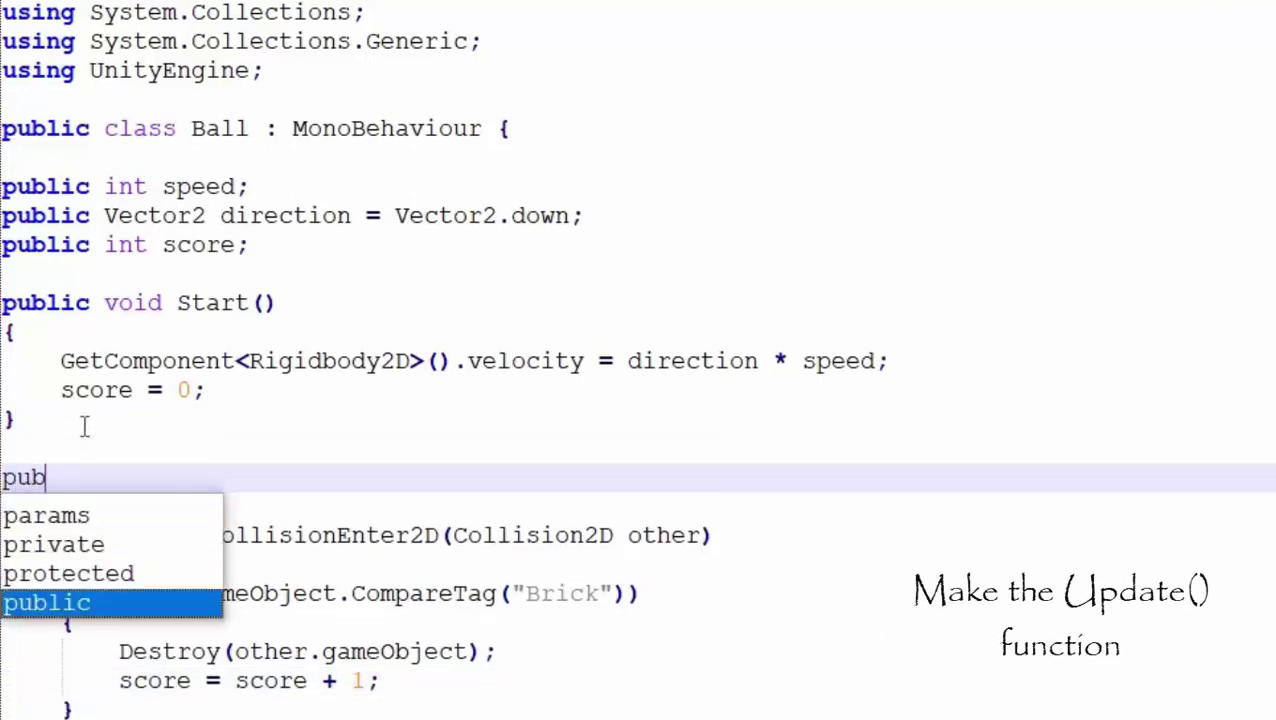
{"action": "type", "text": "lic void "}
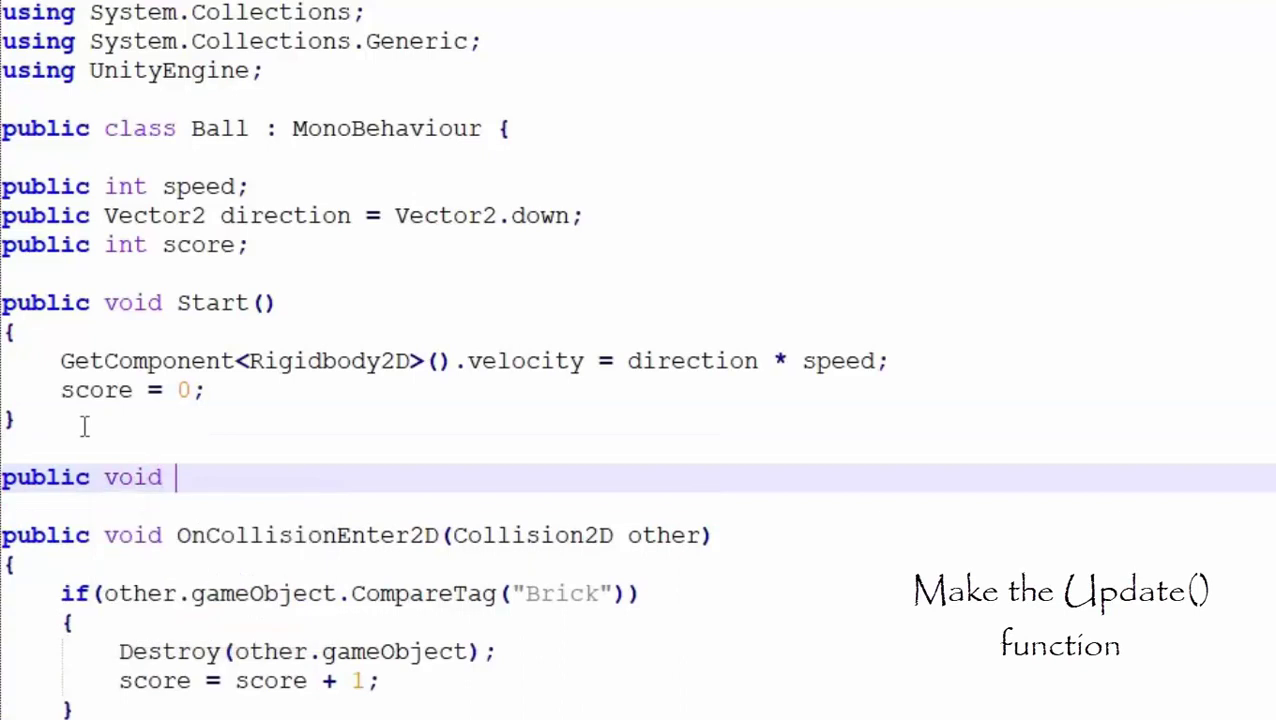
{"action": "type", "text": "Update()"}
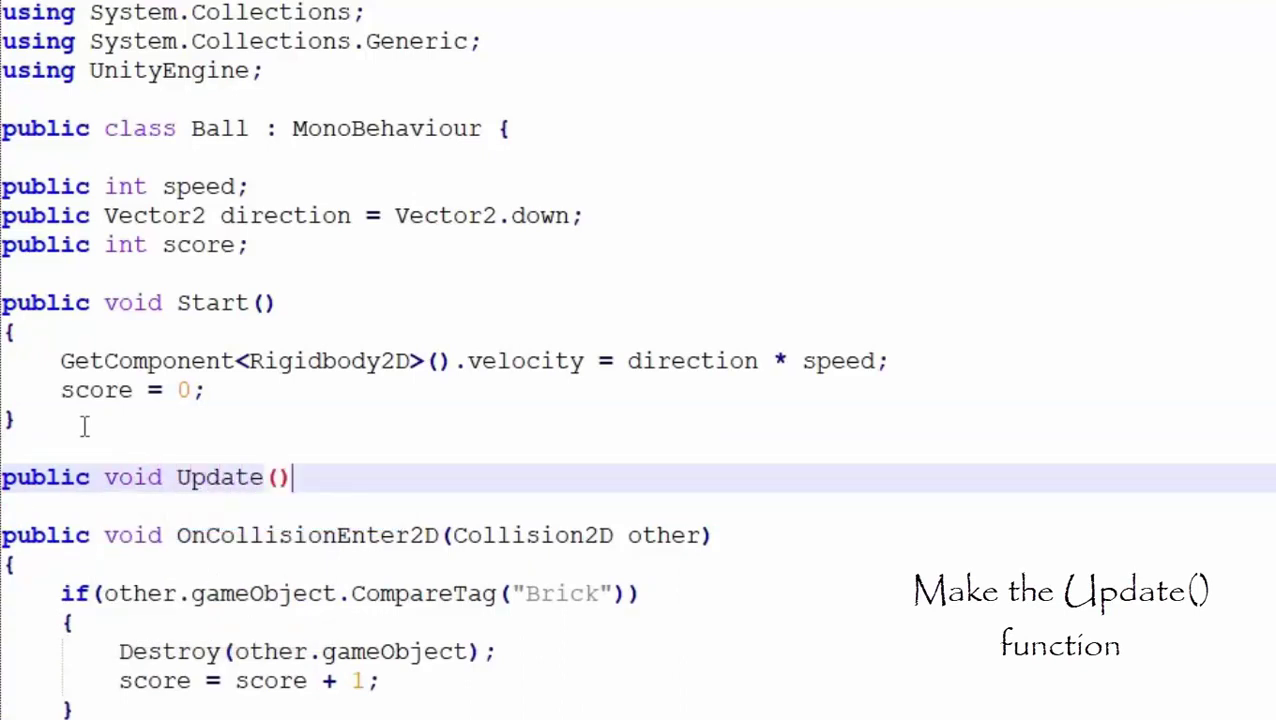
{"action": "key", "text": "Return"}
{"action": "type", "text": "{  }"}
{"action": "key", "text": "Left"}
{"action": "key", "text": "Return"}
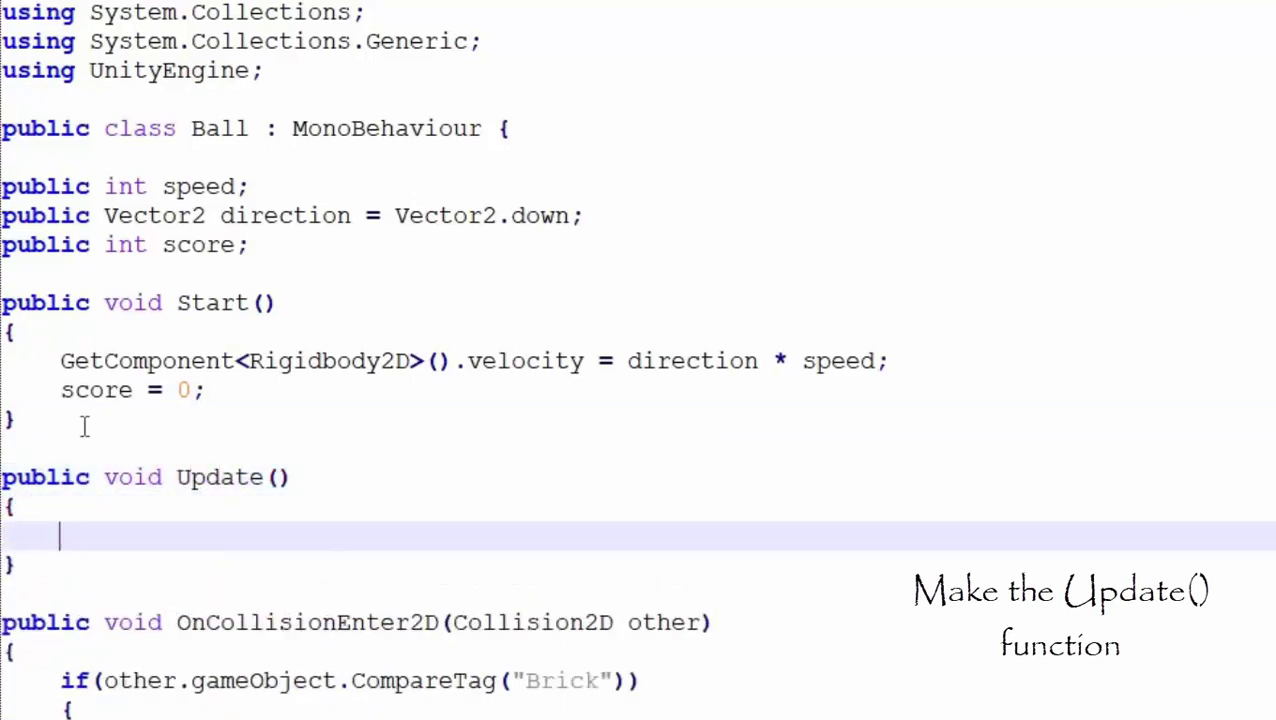
Step: Add 'using UnityEngine.UI;' and declare 'public Text scoreText;' below the score field
{"action": "left_click", "coordinate": [279, 69]}
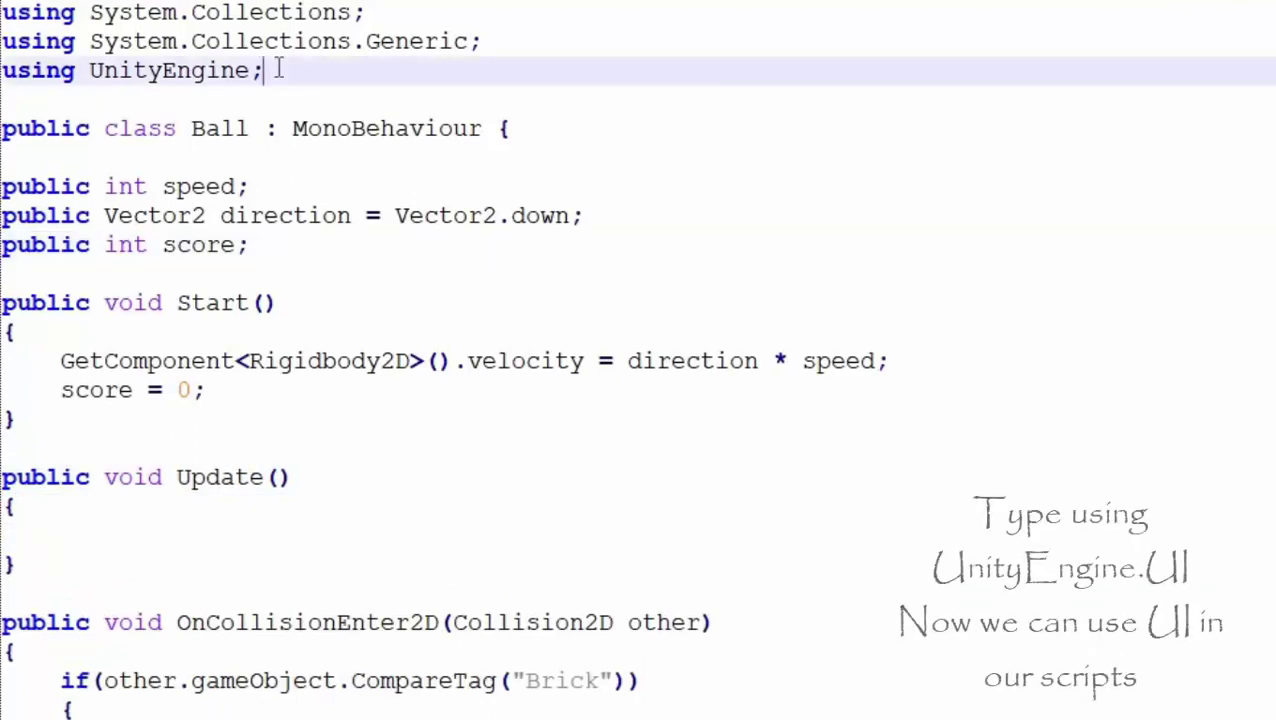
{"action": "key", "text": "Return"}
{"action": "type", "text": "usin"}
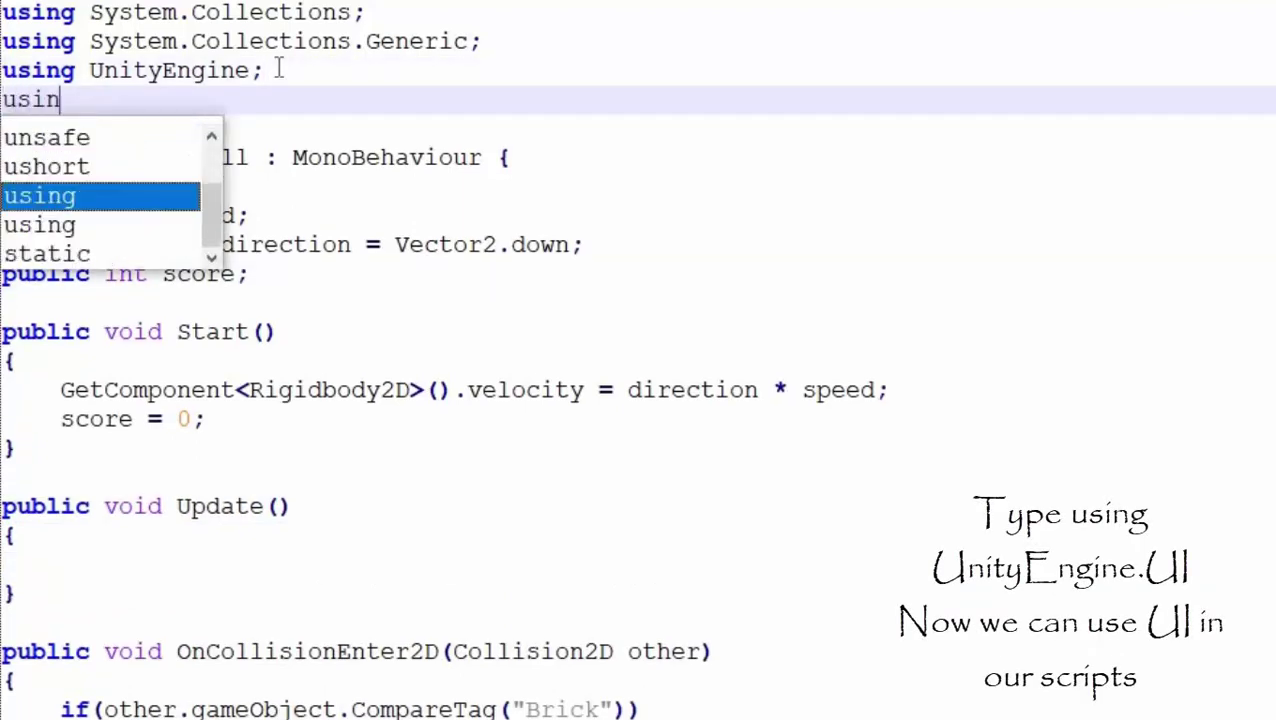
{"action": "type", "text": "g Unity"}
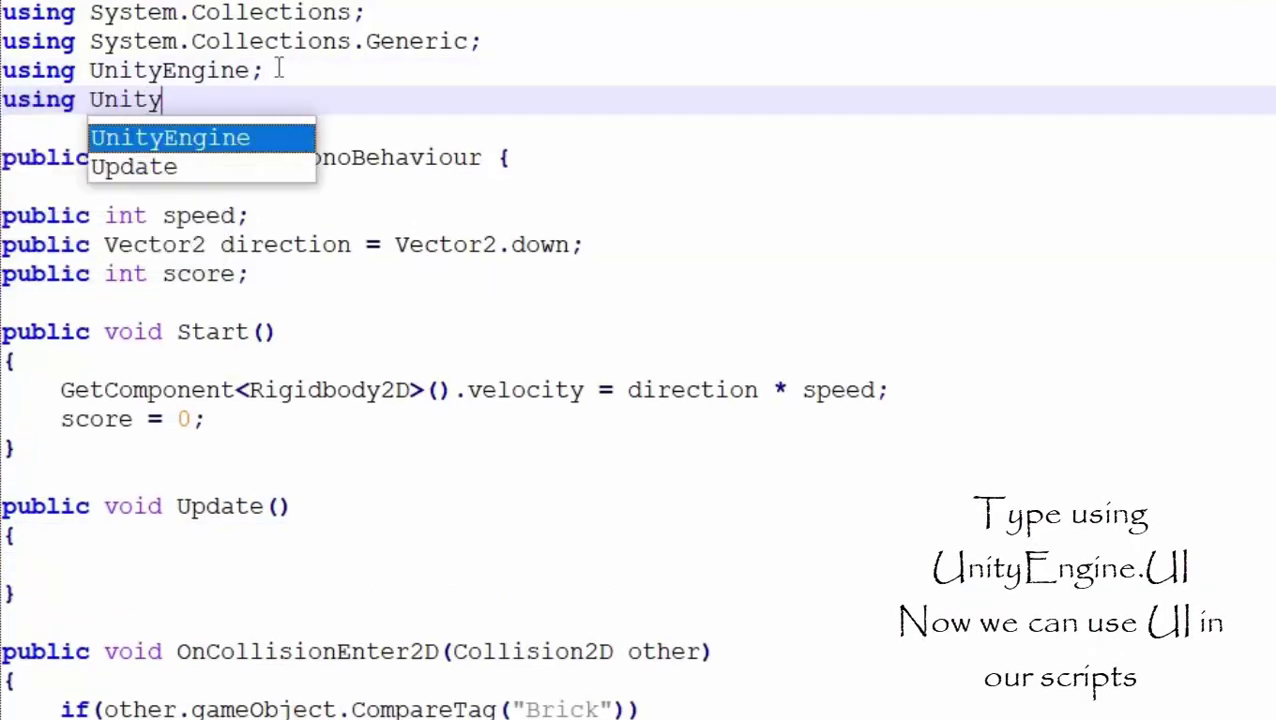
{"action": "type", "text": "Engin"}
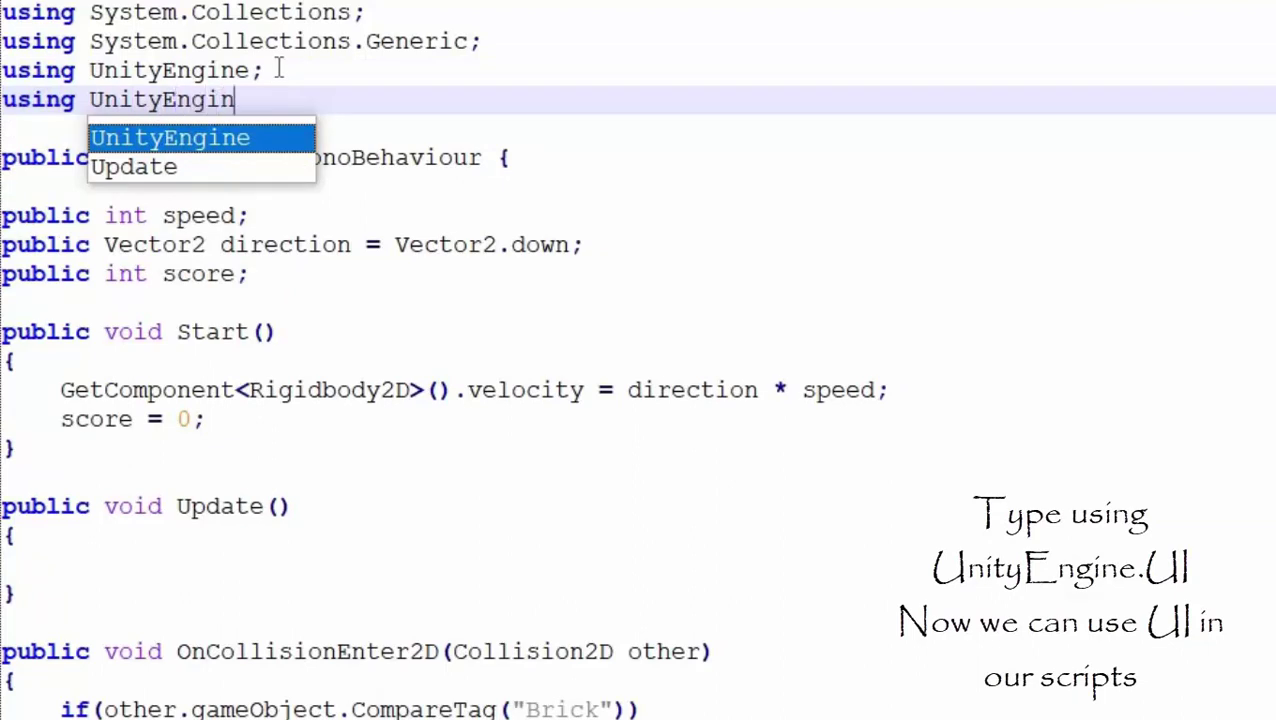
{"action": "type", "text": "e.UI"}
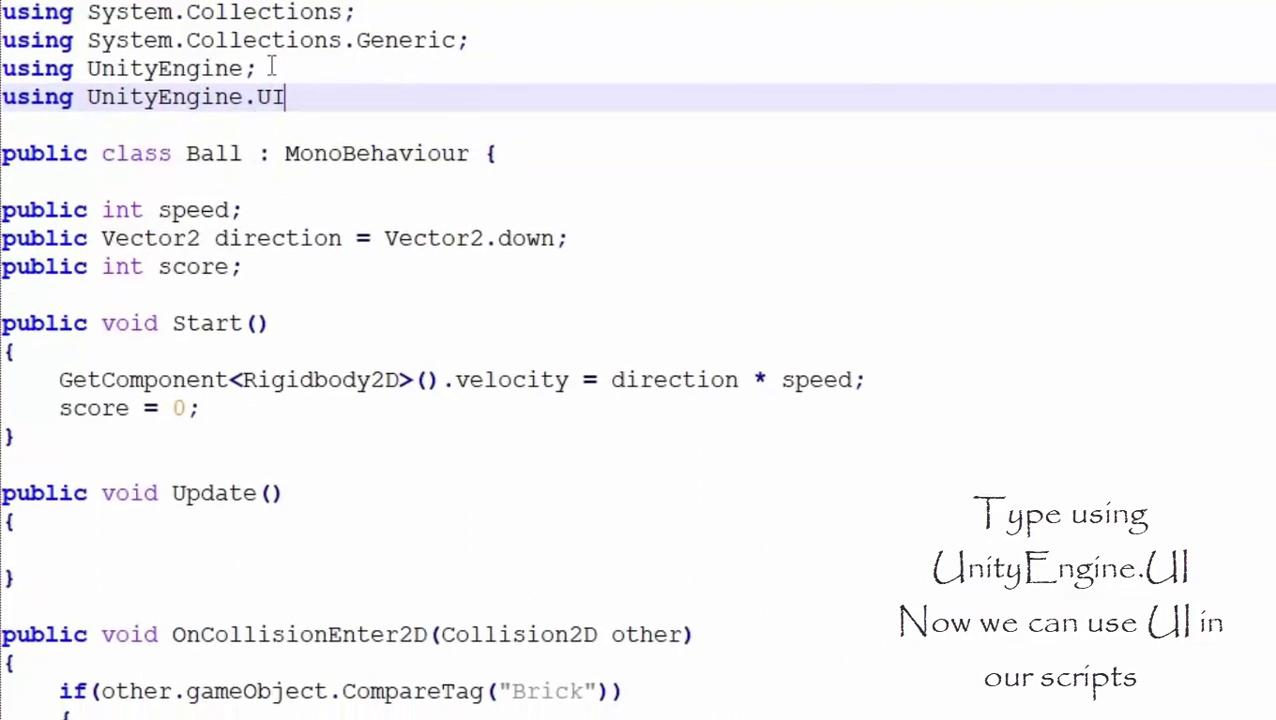
{"action": "type", "text": ";"}
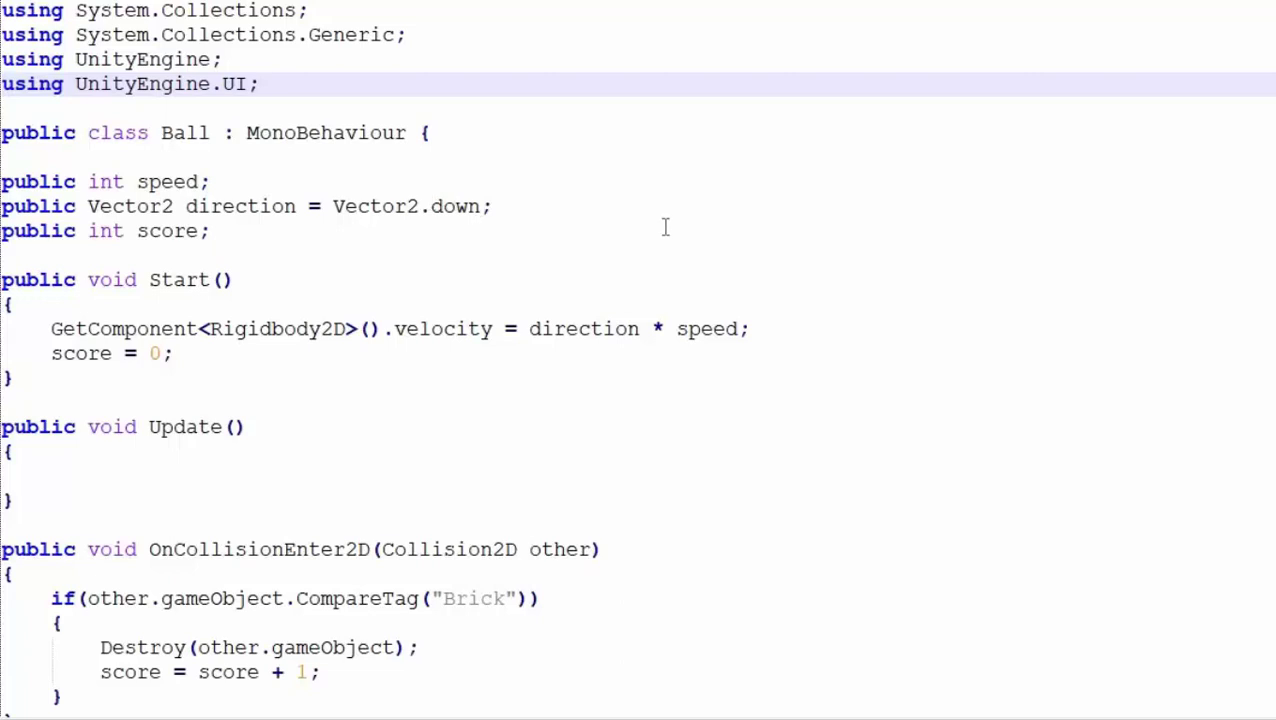
{"action": "scroll", "coordinate": [592, 216], "scroll_direction": "down", "scroll_amount": 1}
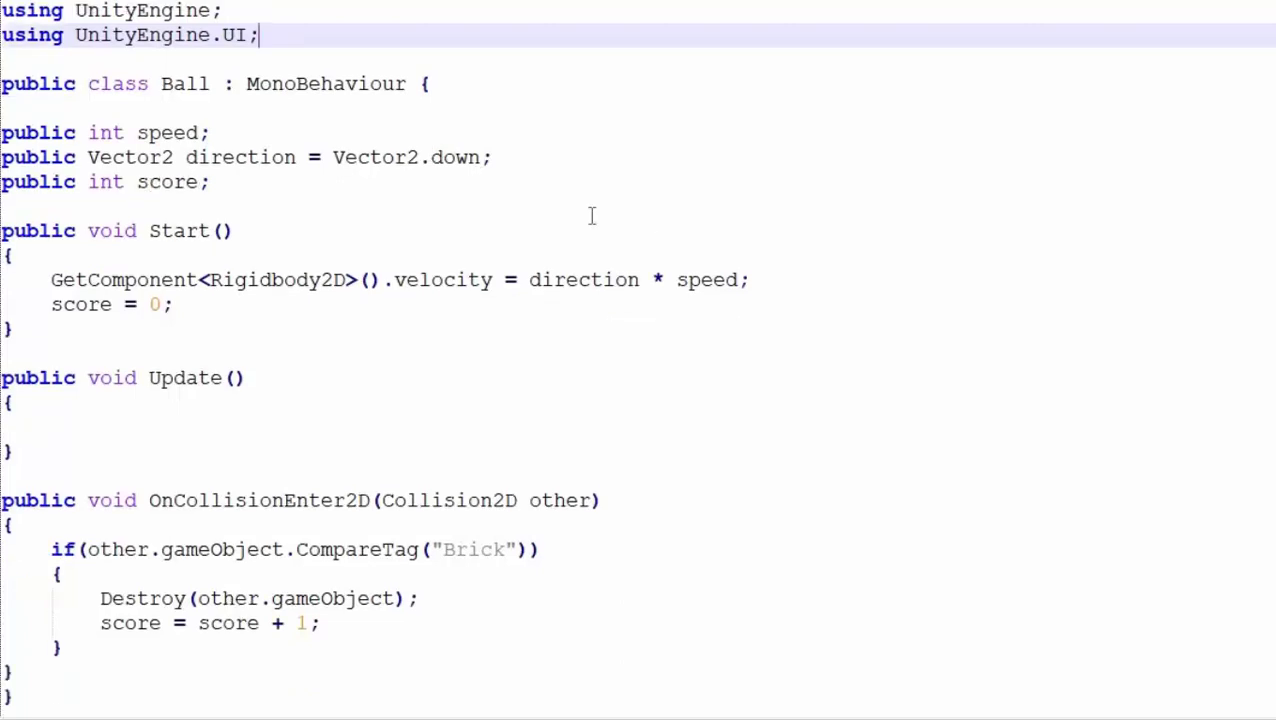
{"action": "left_click", "coordinate": [214, 187]}
{"action": "key", "text": "Return"}
{"action": "type", "text": "p"}
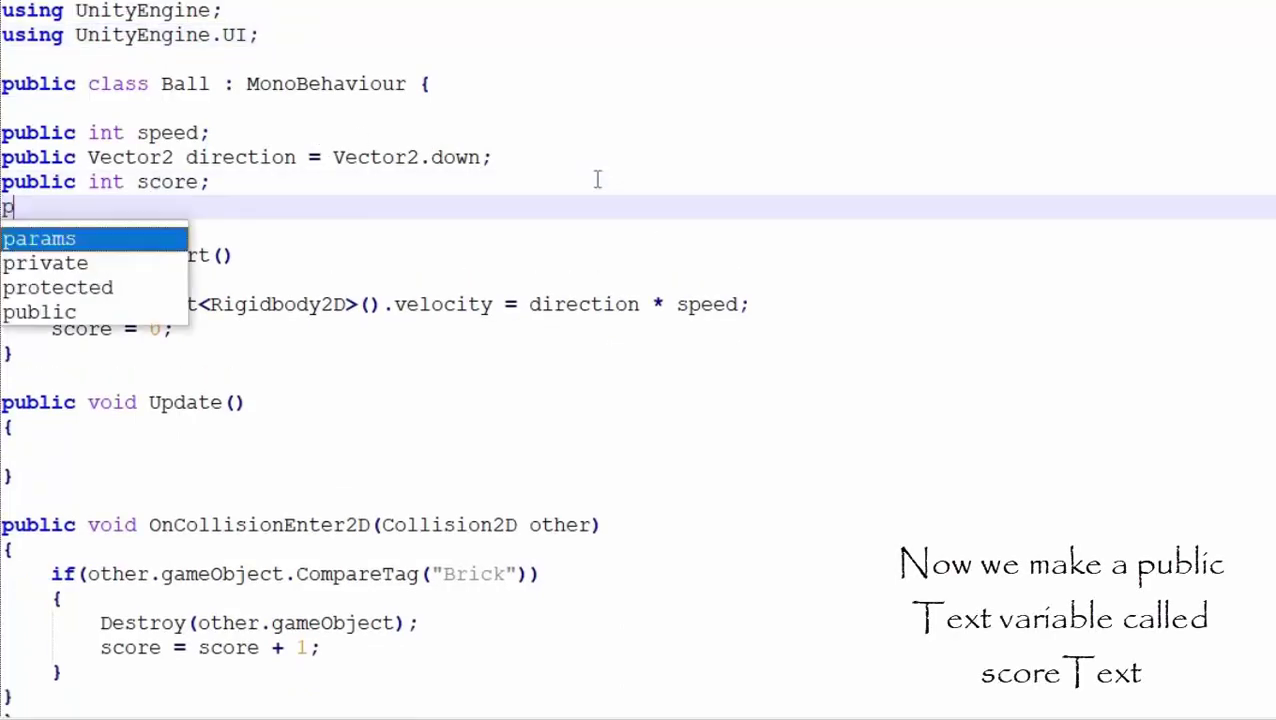
{"action": "type", "text": "ublic Te"}
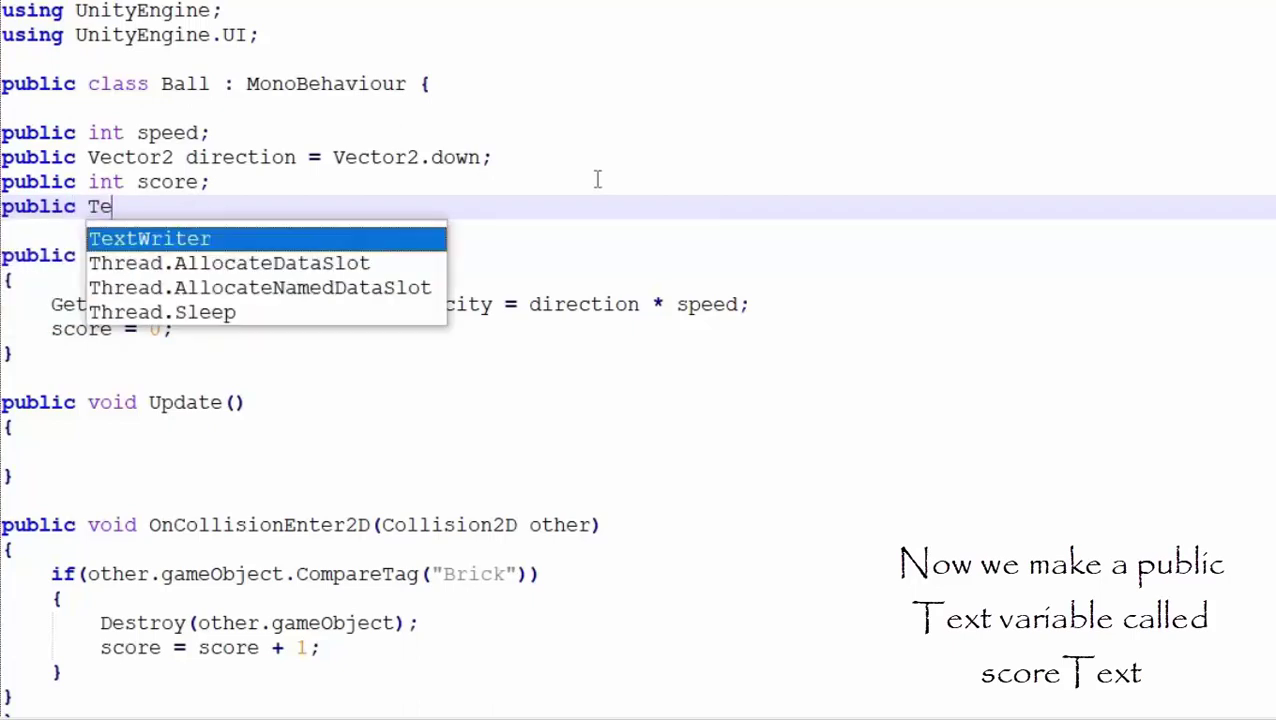
{"action": "type", "text": "xt score"}
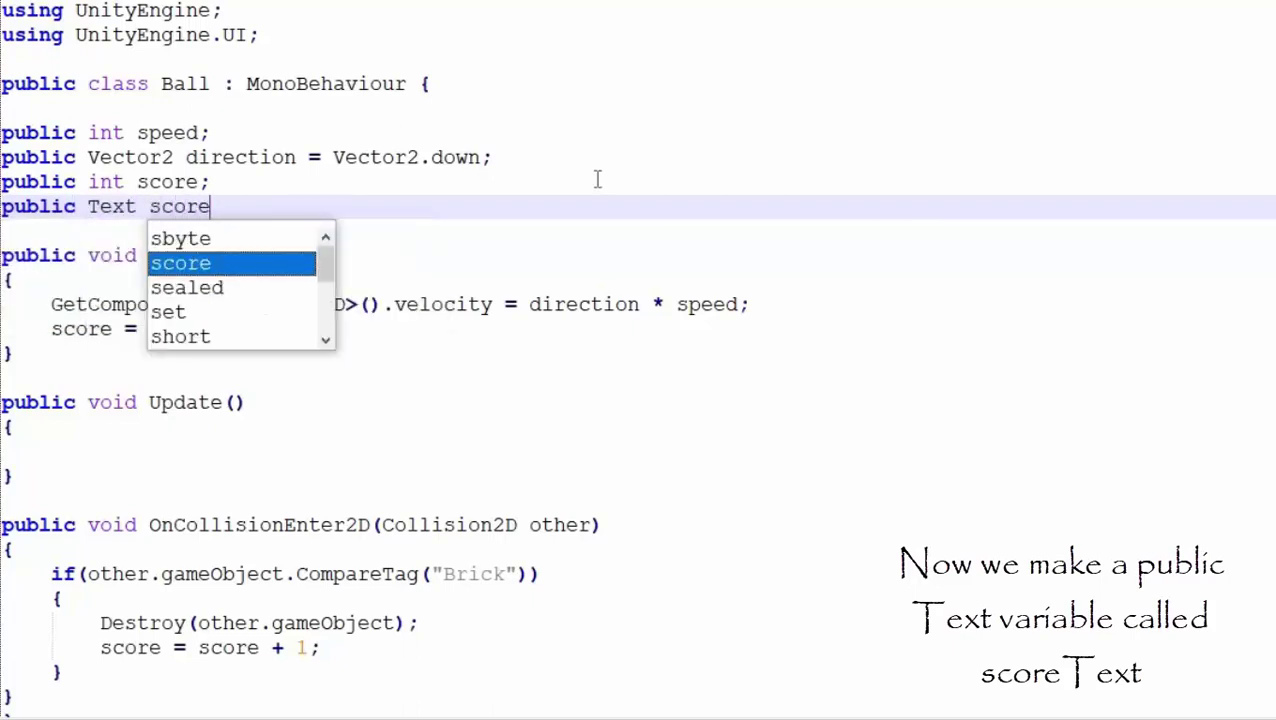
{"action": "type", "text": "Text"}
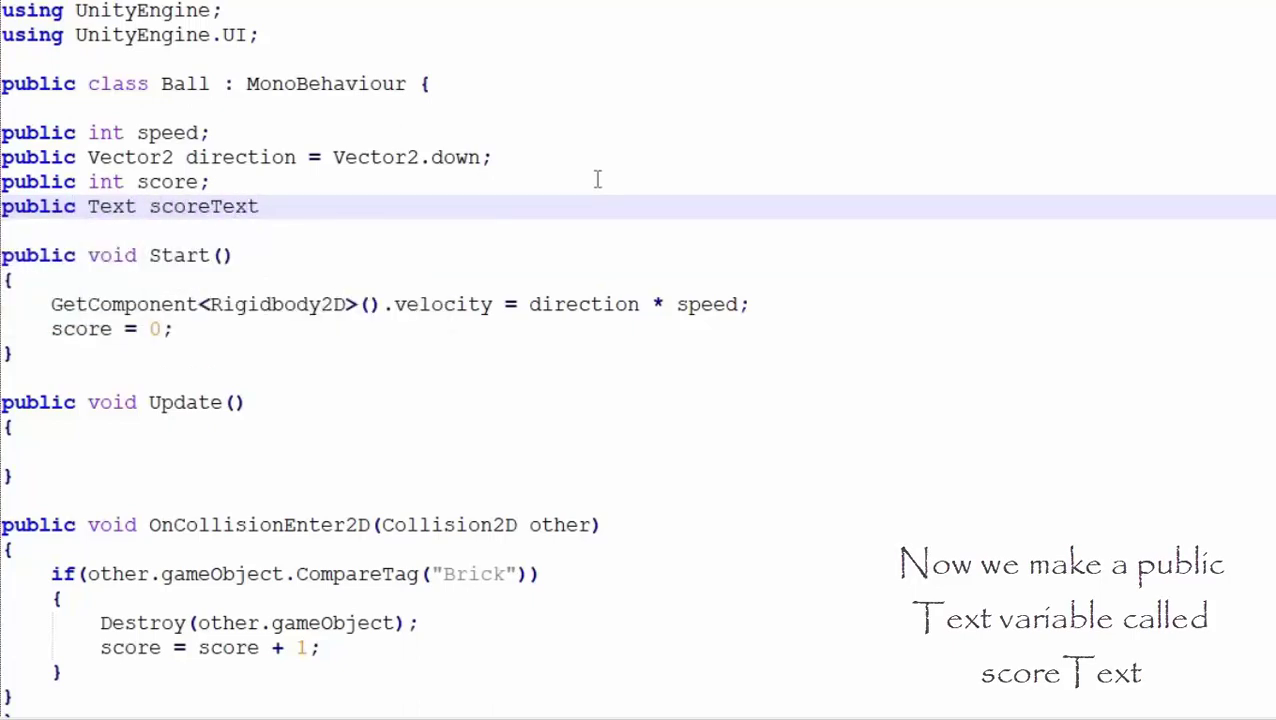
{"action": "type", "text": ";"}
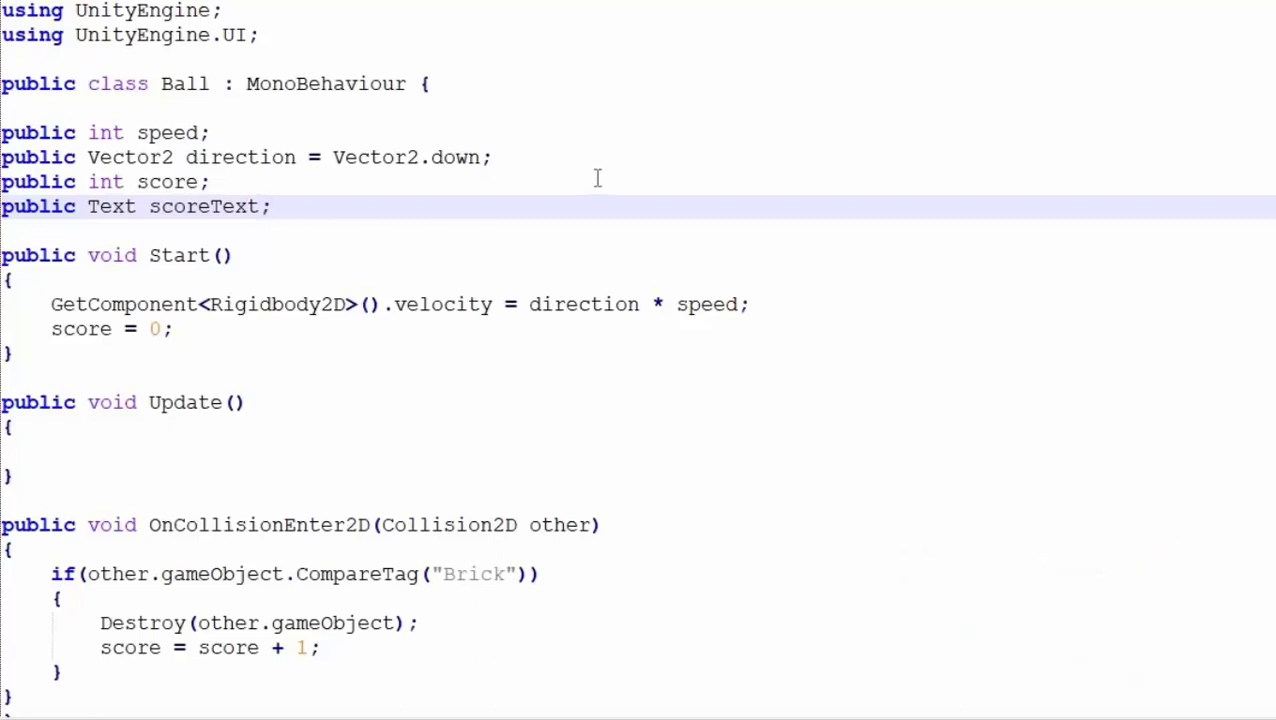
{"action": "scroll", "coordinate": [597, 178], "scroll_direction": "down", "scroll_amount": 1}
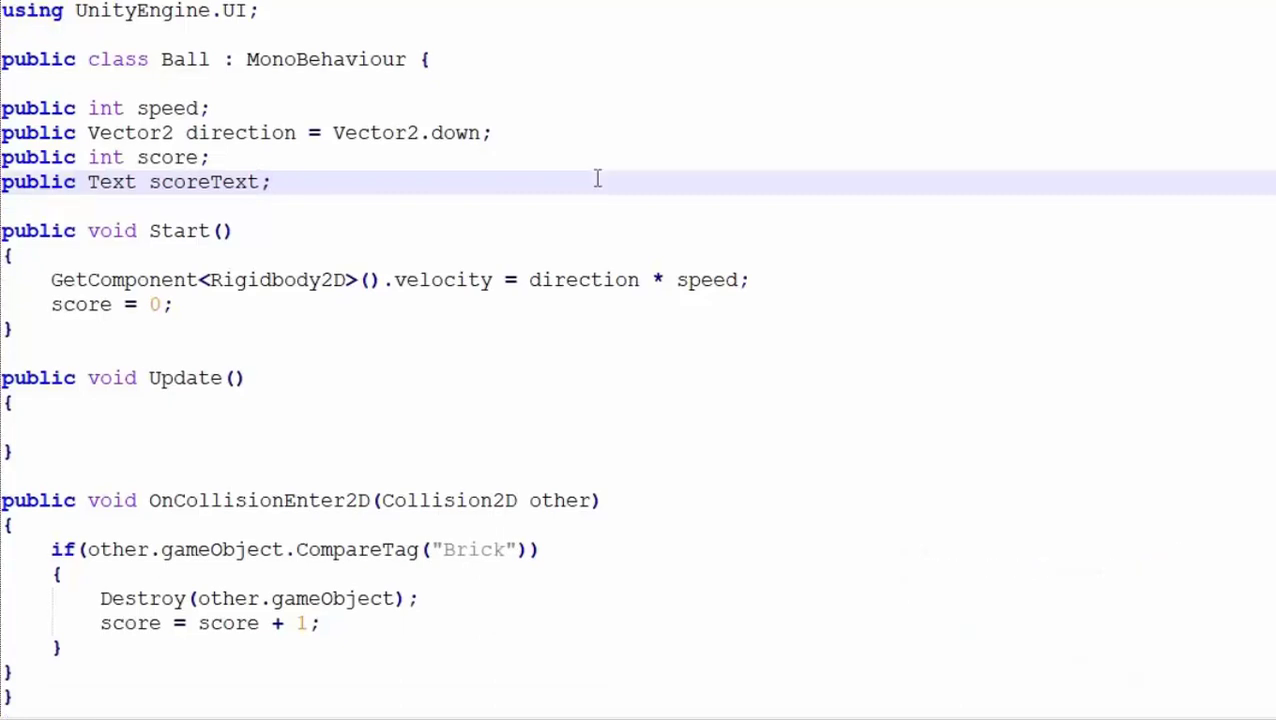
Step: Write 'scoreText.text = score.ToString();' inside Update()
{"action": "left_click", "coordinate": [85, 427]}
{"action": "type", "text": "score"}
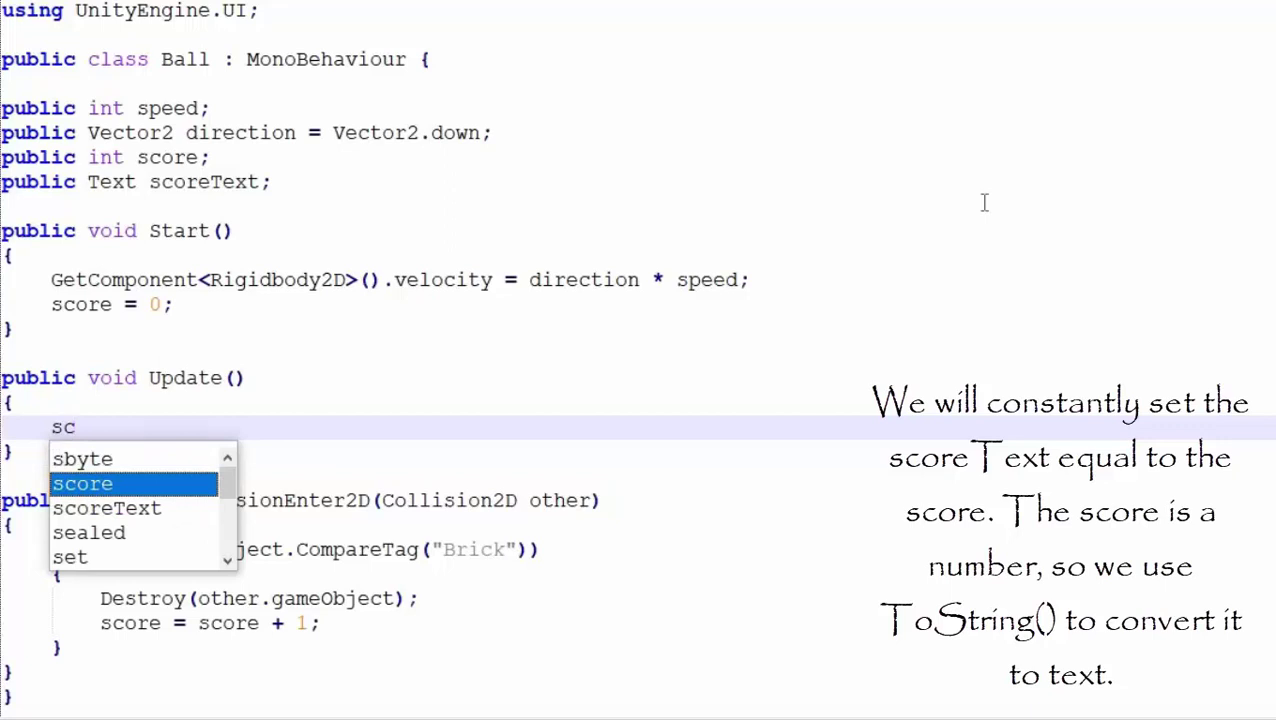
{"action": "type", "text": "Text ="}
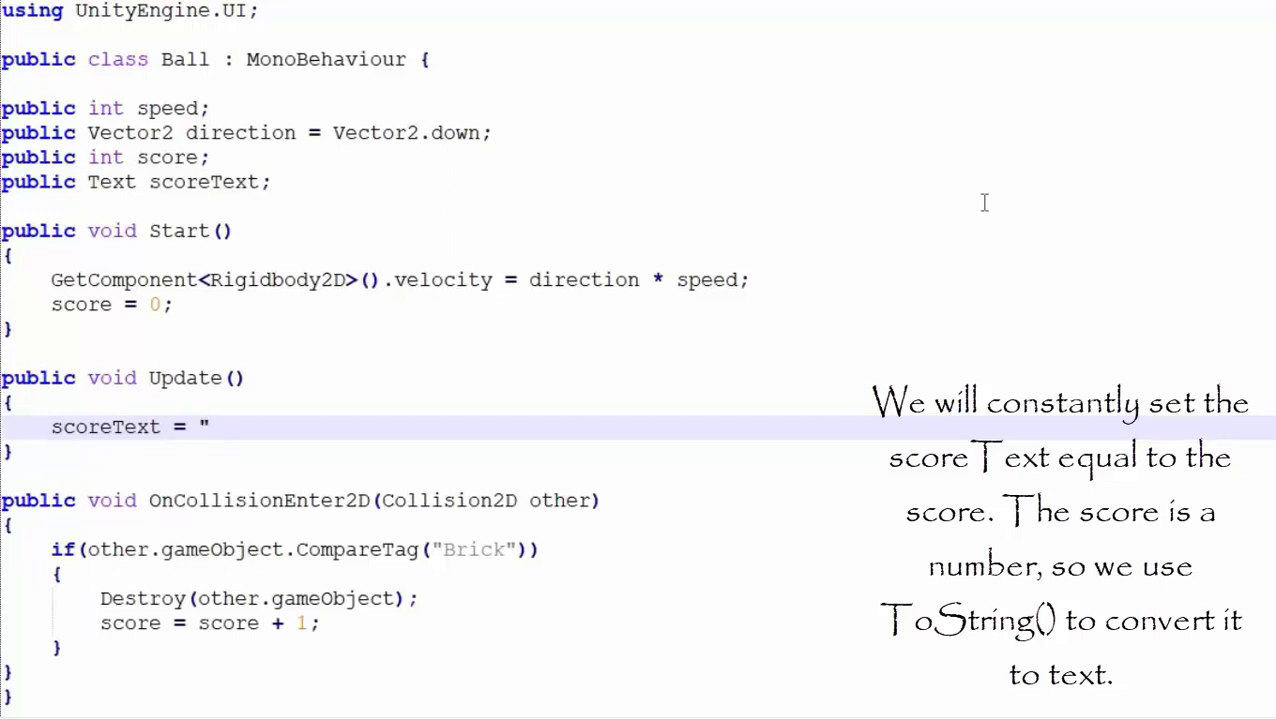
{"action": "type", "text": "score"}
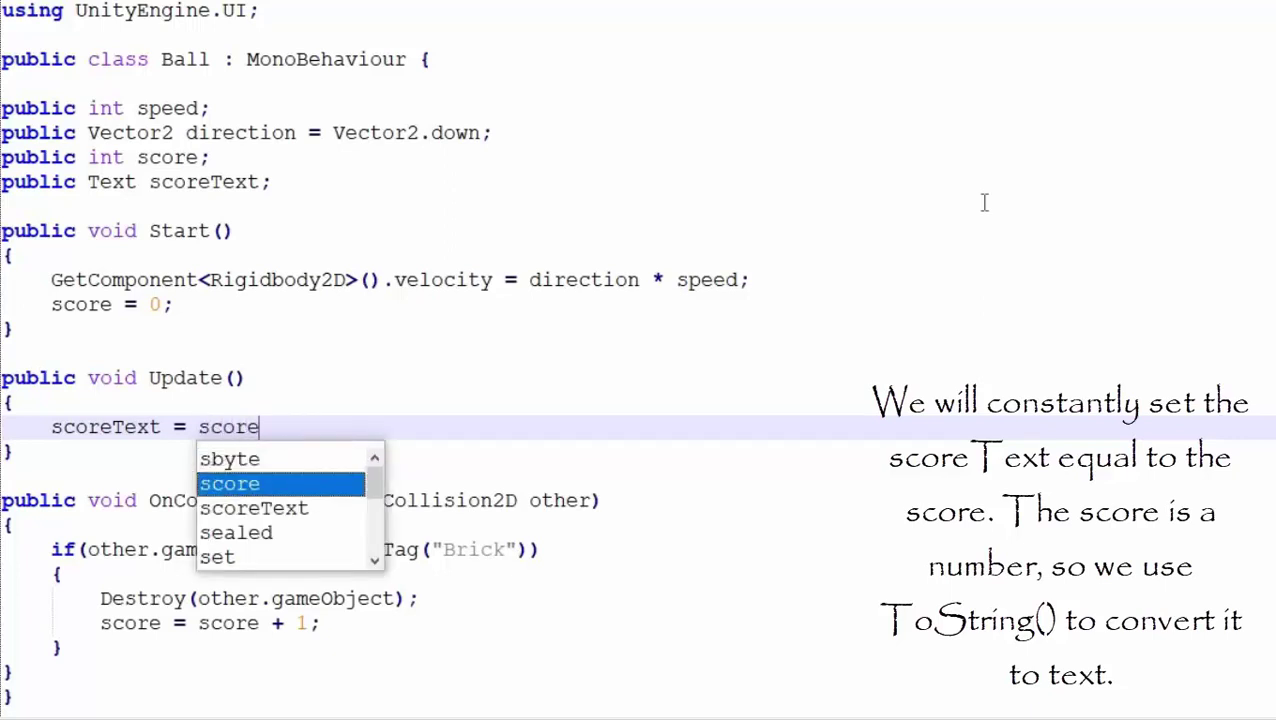
{"action": "type", "text": ".T"}
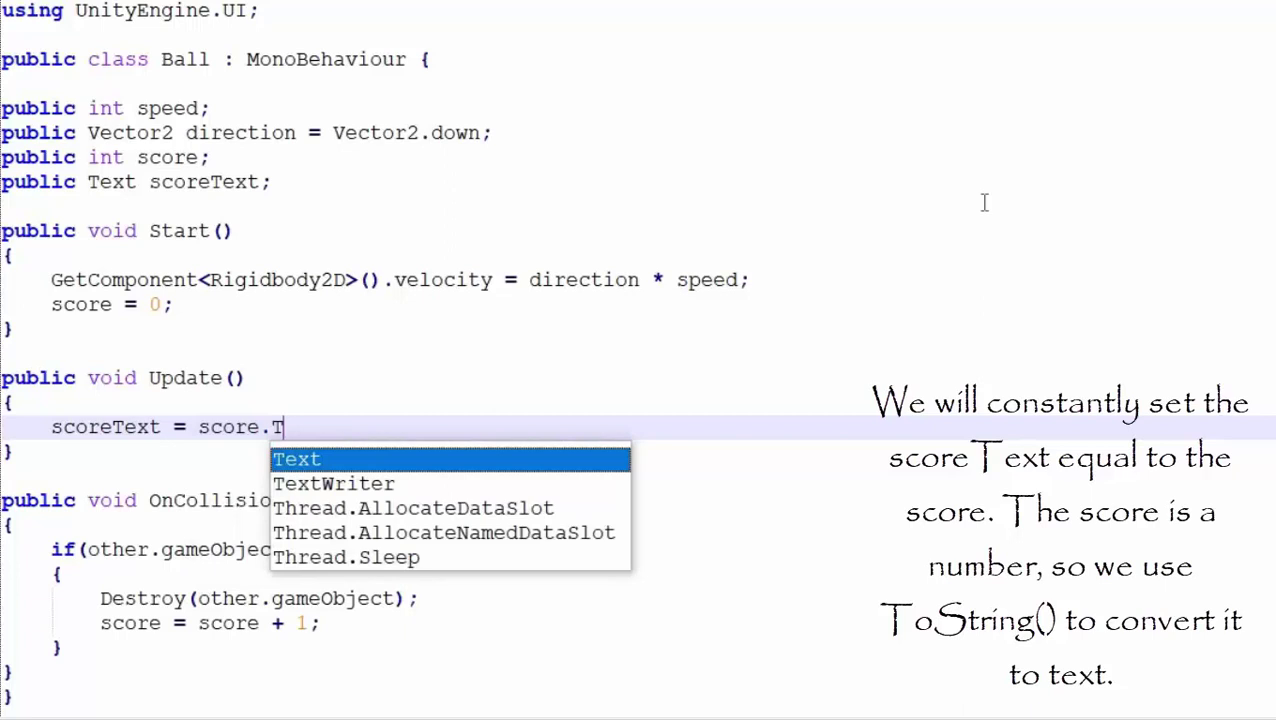
{"action": "type", "text": "oStr"}
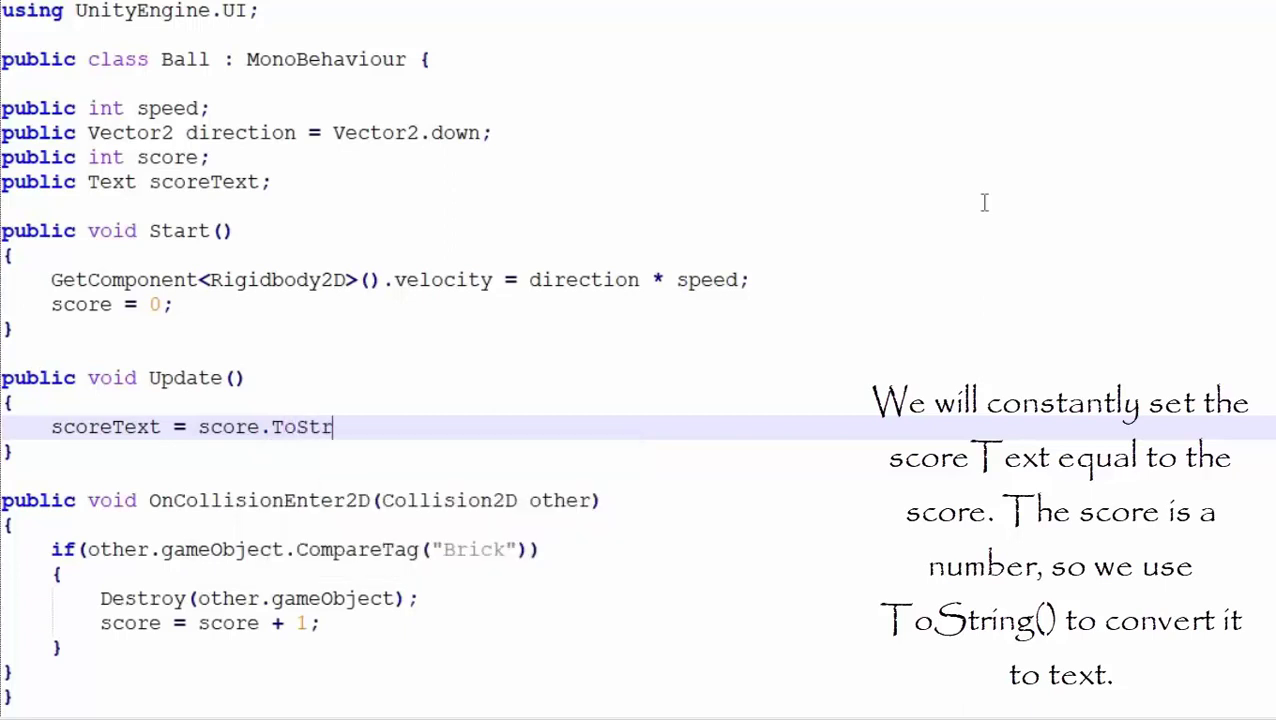
{"action": "type", "text": "ing()"}
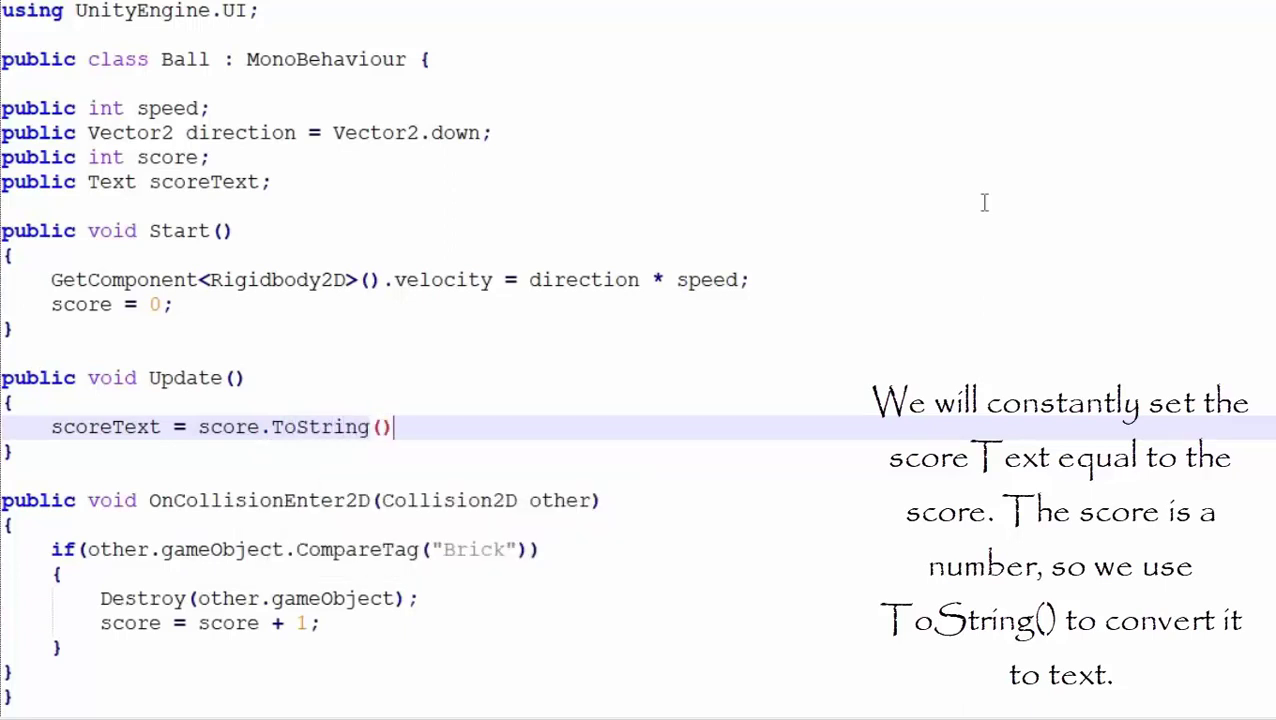
{"action": "type", "text": ";"}
{"action": "type", "text": "."}
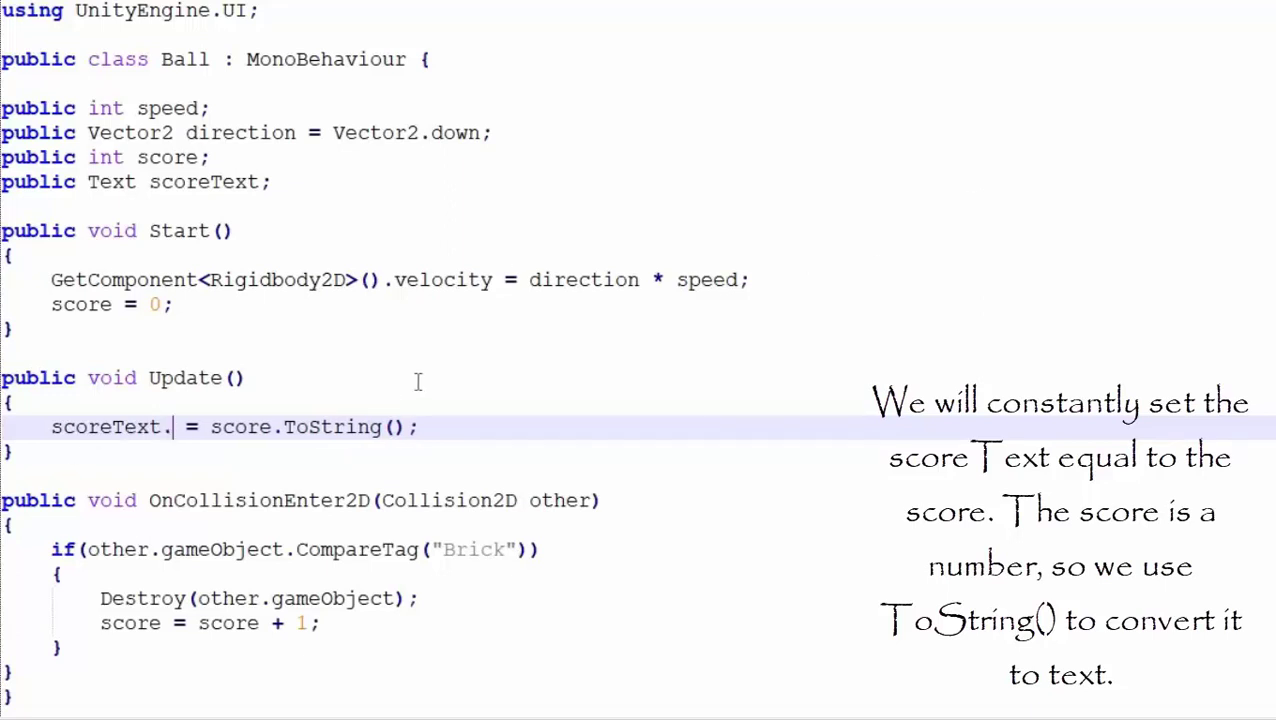
{"action": "type", "text": "text"}
{"action": "left_click", "coordinate": [173, 304]}
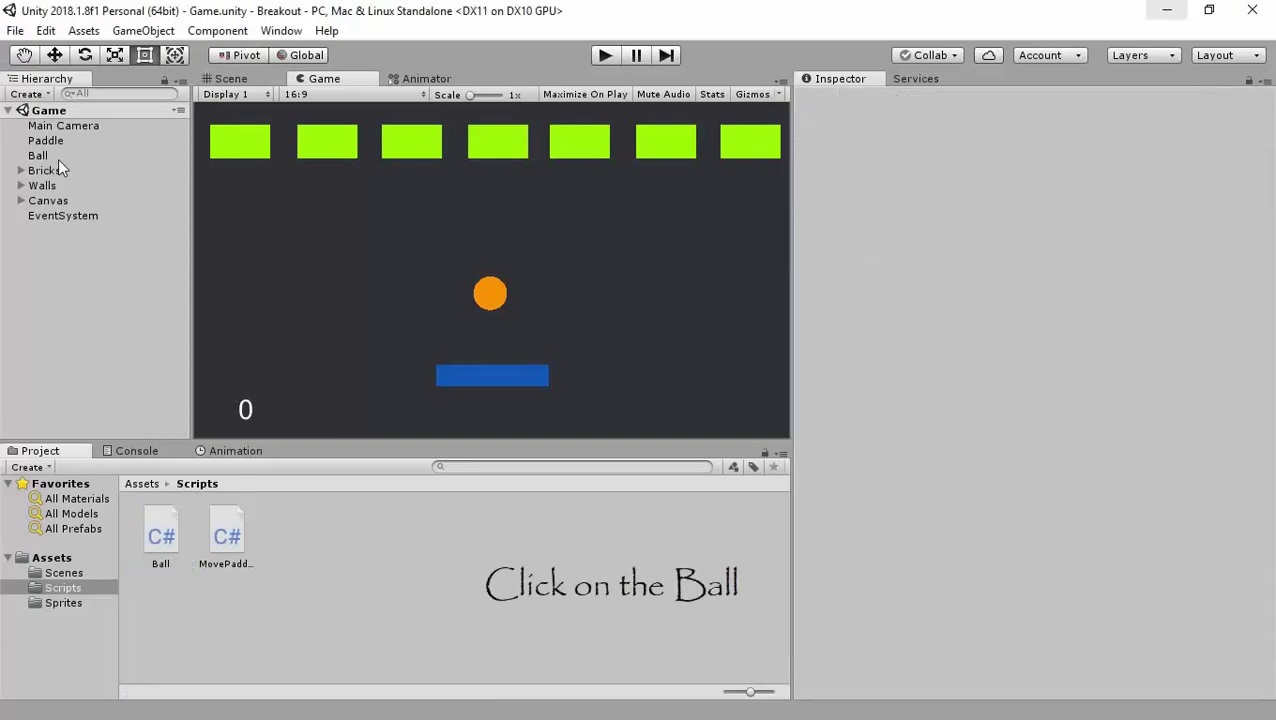
Step: Assign the ScoreText label to the Ball script's Score Text field
{"action": "left_click", "coordinate": [58, 159]}
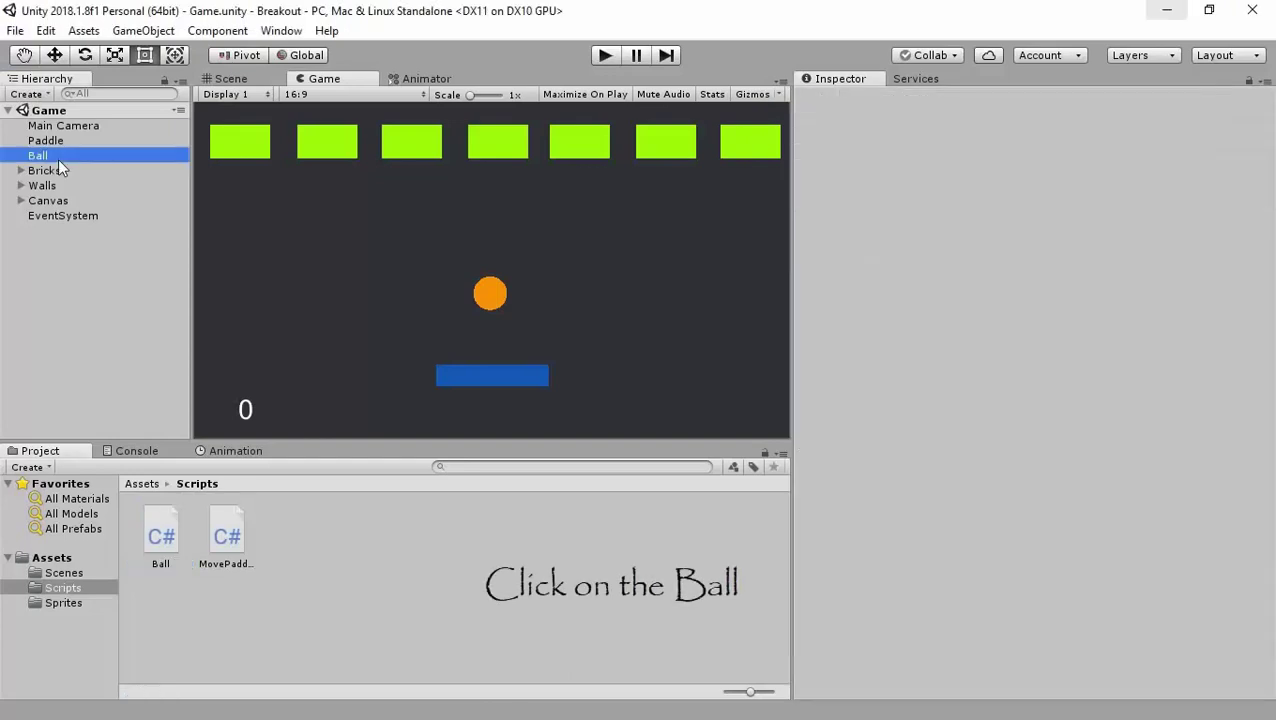
{"action": "scroll", "coordinate": [980, 437], "scroll_direction": "down", "scroll_amount": 8}
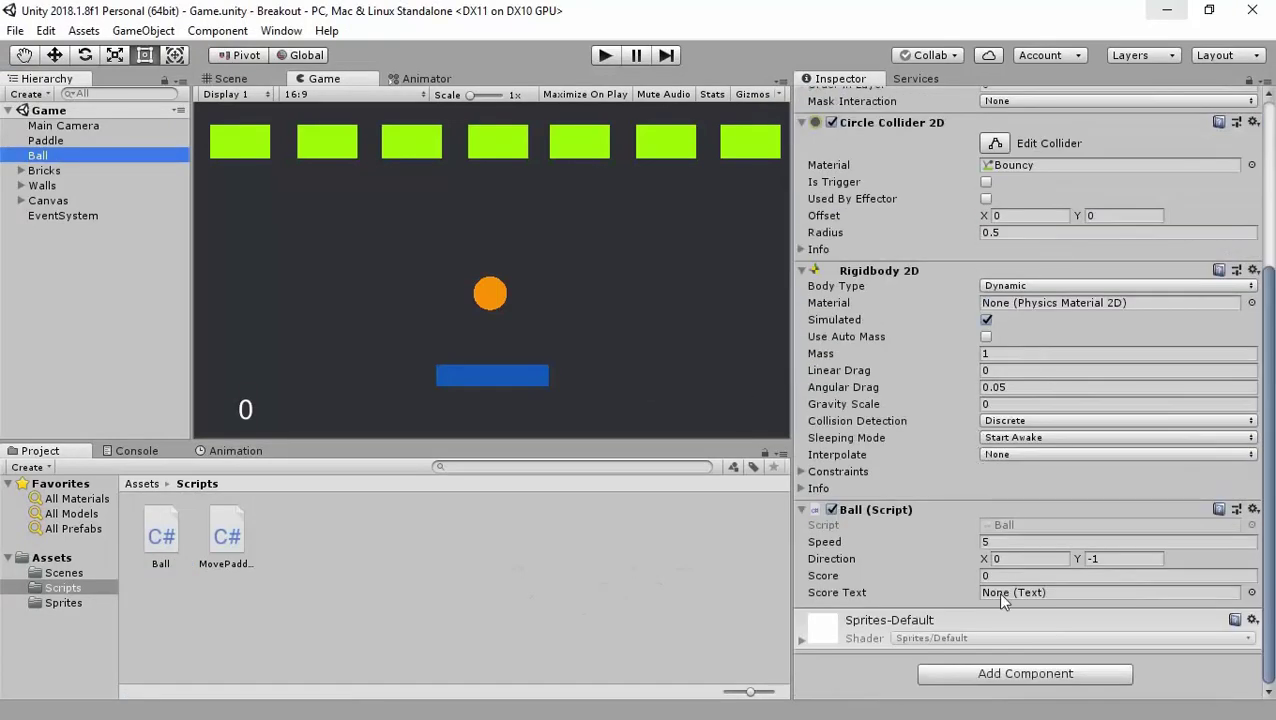
{"action": "left_click", "coordinate": [21, 200]}
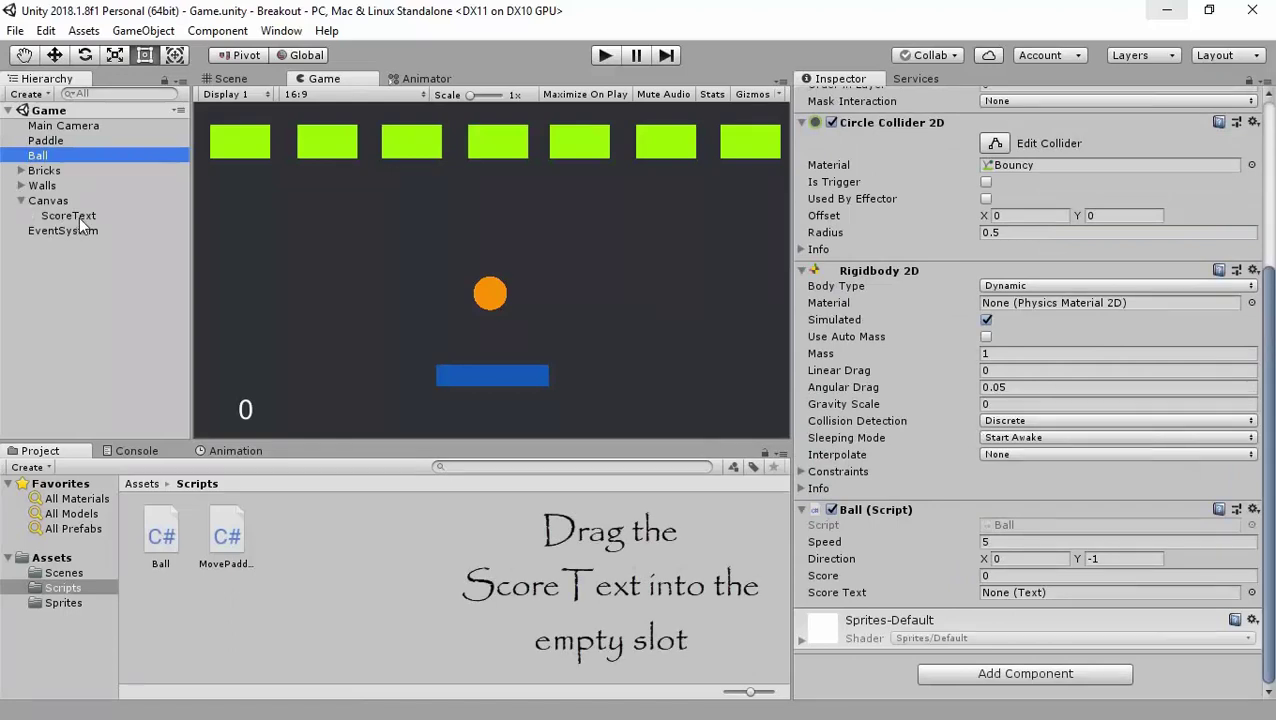
{"action": "mouse_move", "coordinate": [82, 222]}
{"action": "left_mouse_down"}
{"action": "mouse_move", "coordinate": [928, 537]}
{"action": "mouse_move", "coordinate": [1049, 596]}
{"action": "left_mouse_up"}
{"action": "left_click", "coordinate": [85, 345]}
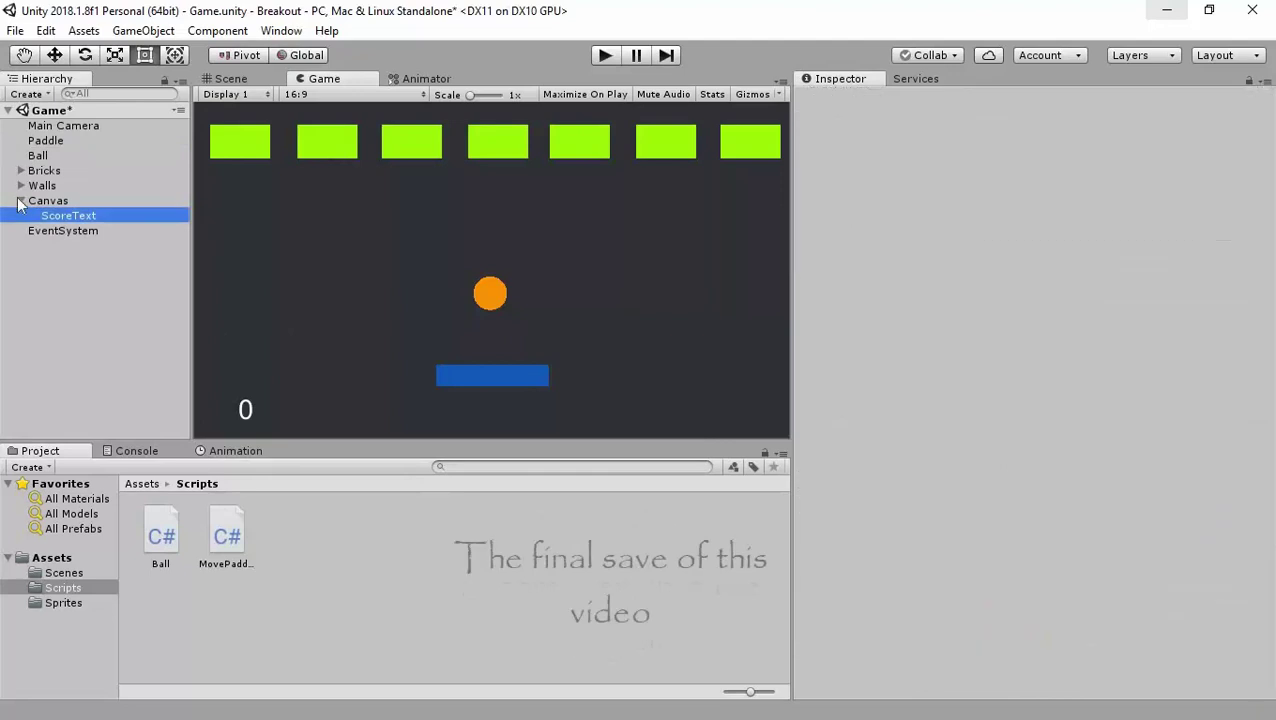
Step: Save the scene and start the game in Play mode
{"action": "left_click", "coordinate": [15, 30]}
{"action": "left_click", "coordinate": [62, 99]}
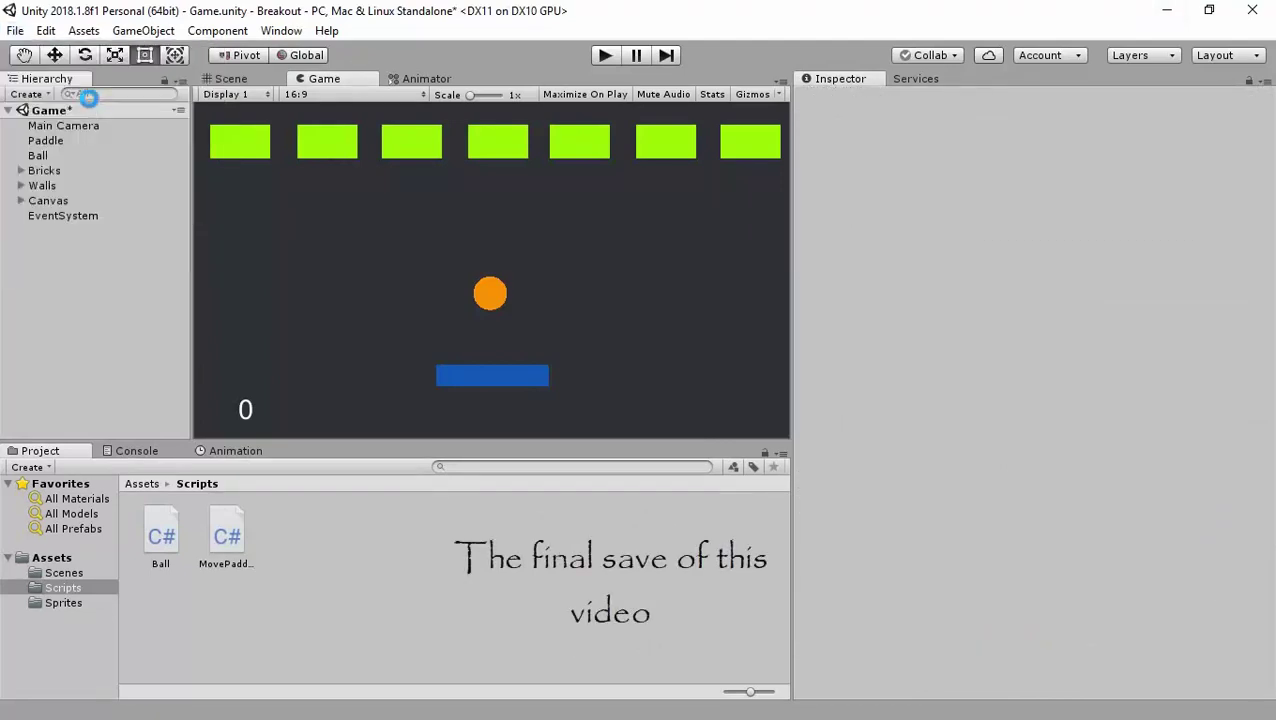
{"action": "left_click", "coordinate": [604, 57]}
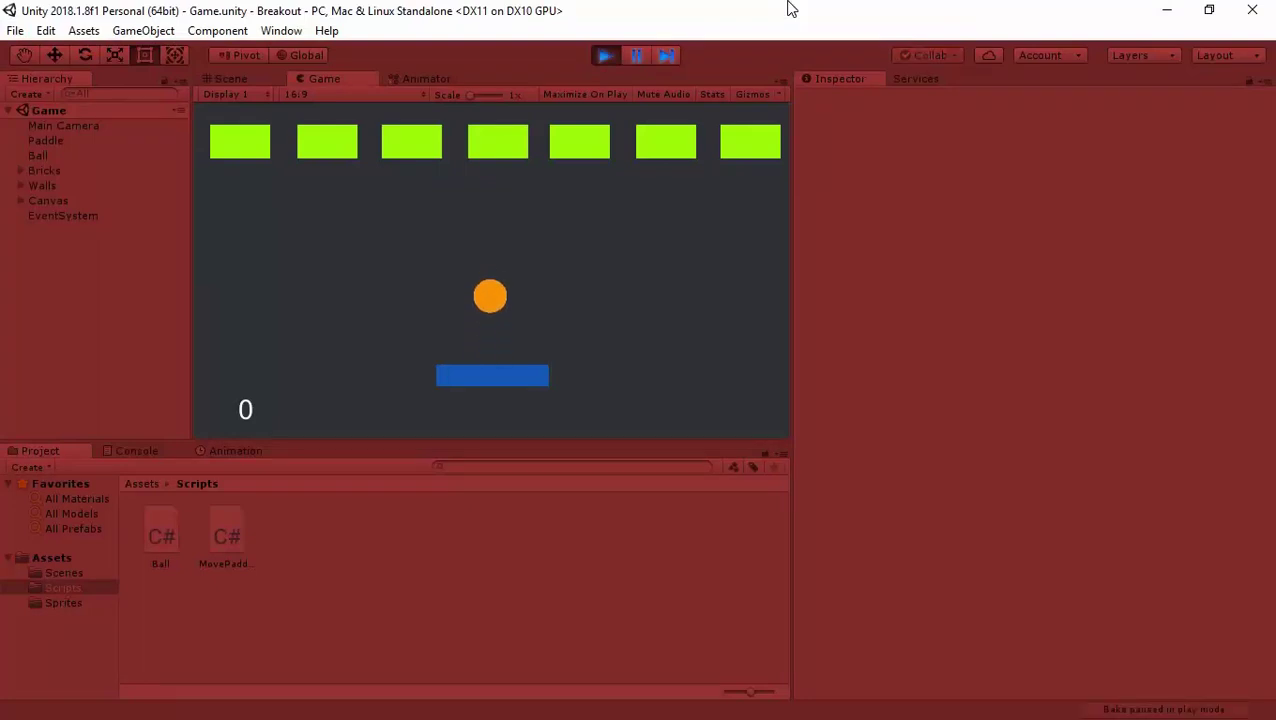
Step: Steer the paddle with the arrow keys until five bricks break and the score reads 5
{"action": "key", "text": "Right"}
{"action": "key", "text": "Left"}
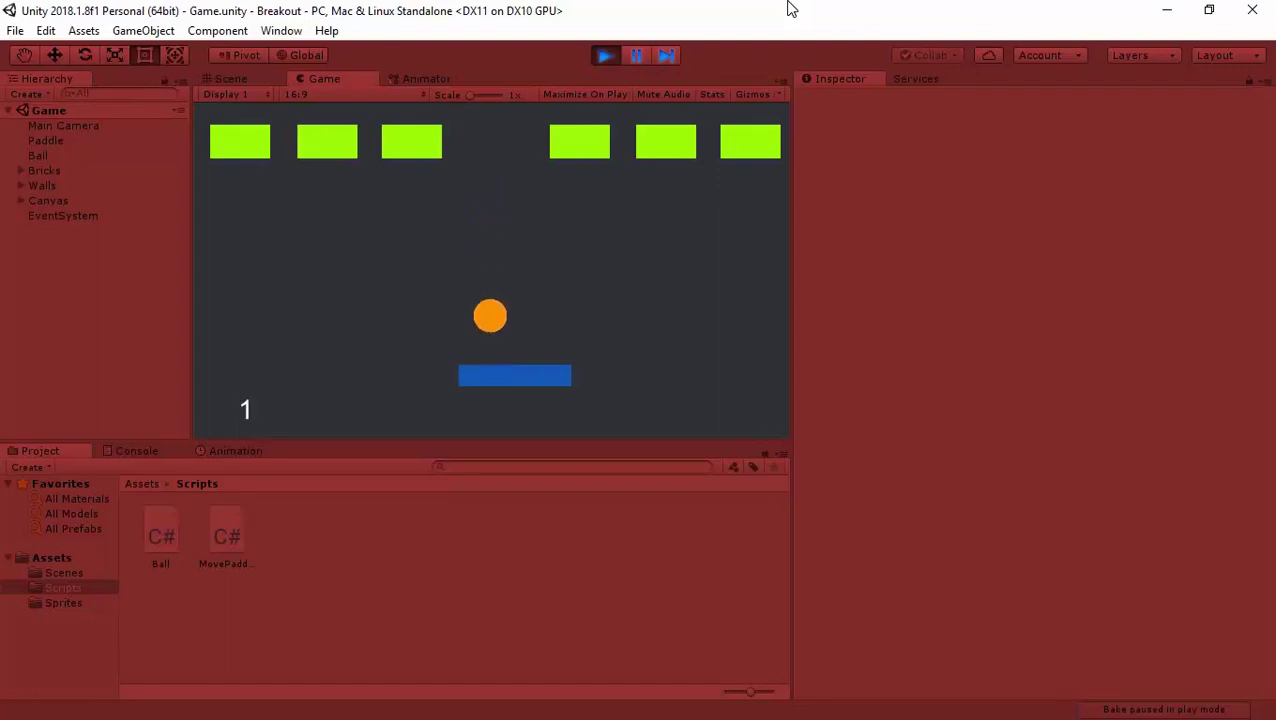
{"action": "key", "text": "Right"}
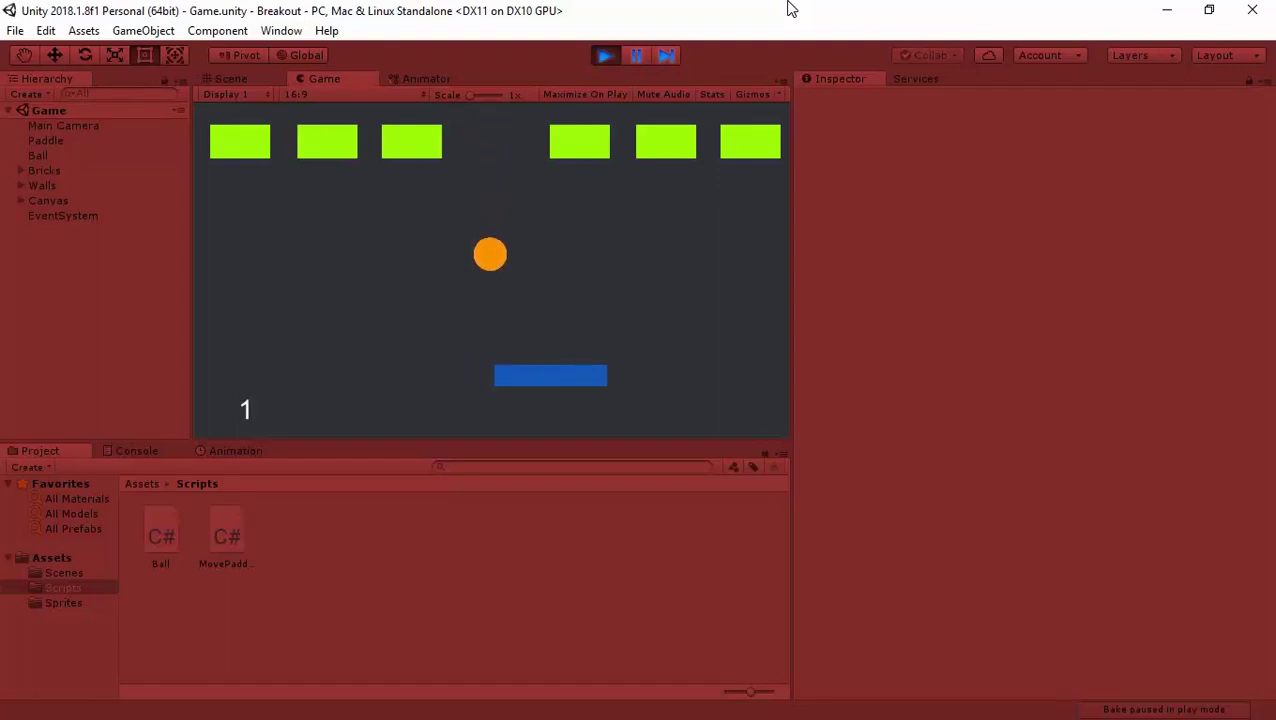
{"action": "key", "text": "Left"}
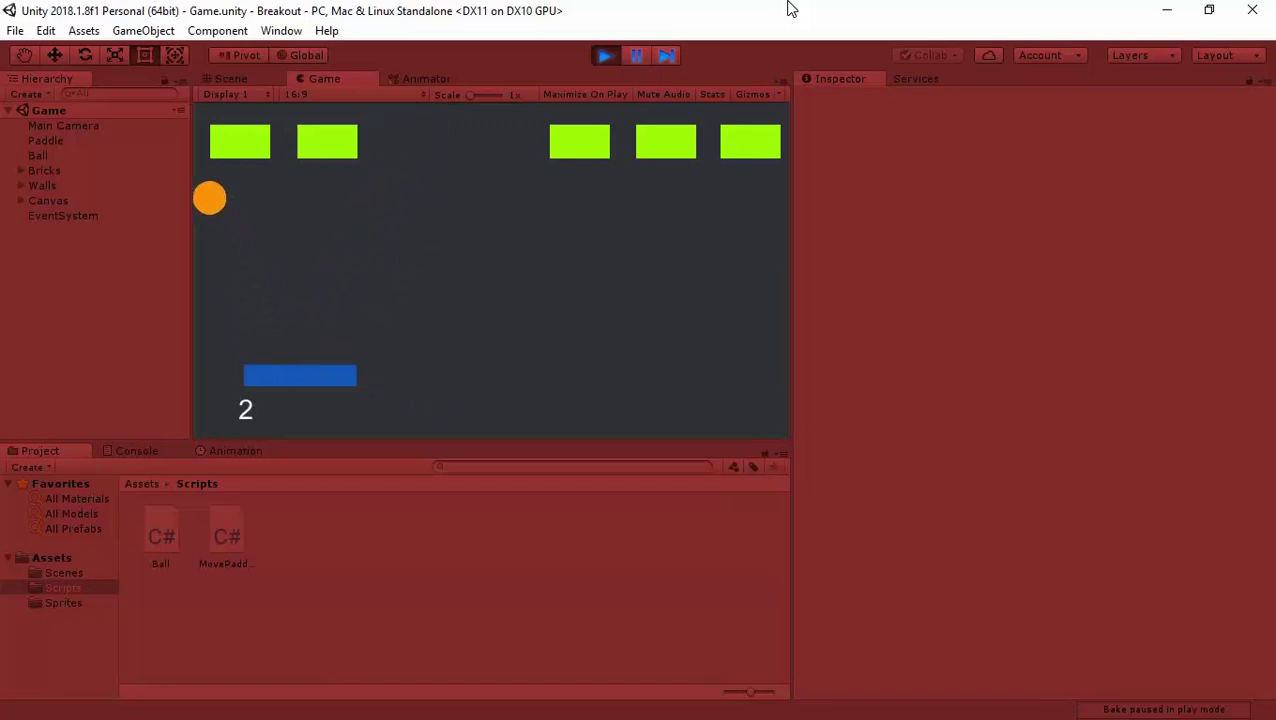
{"action": "key", "text": "Right"}
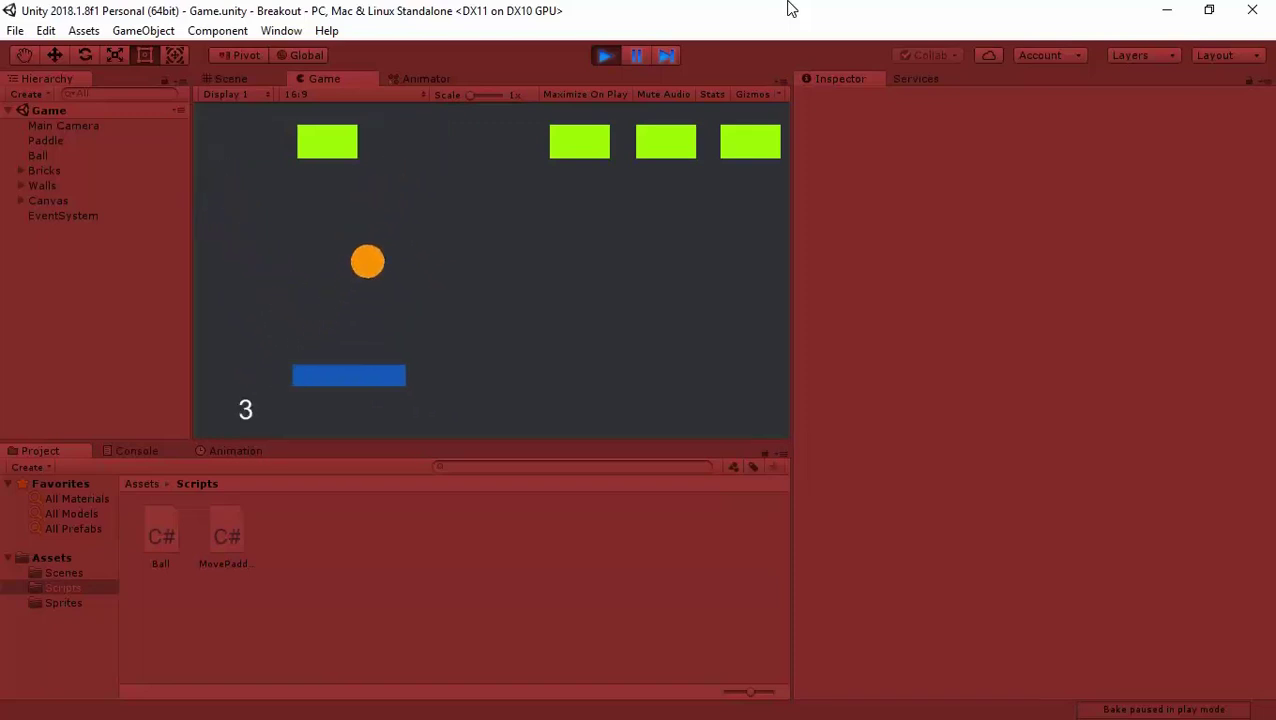
{"action": "key", "text": "Right"}
{"action": "key", "text": "Right"}
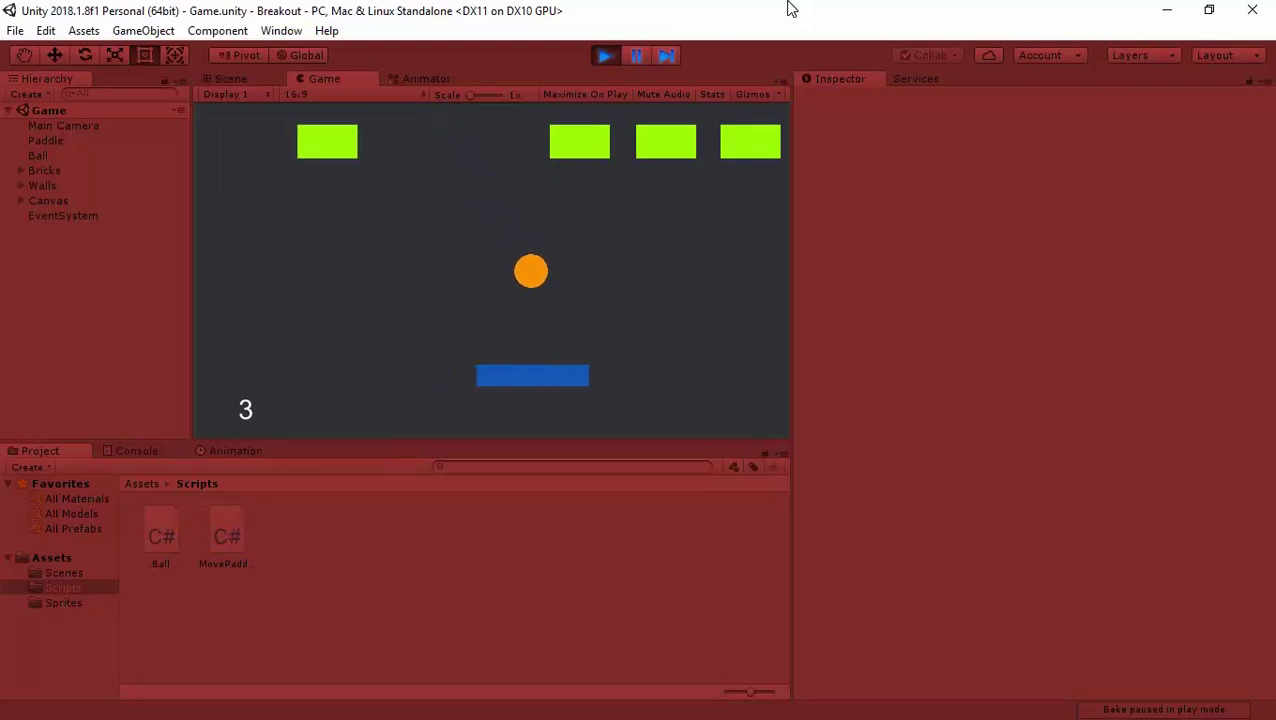
{"action": "key", "text": "Right"}
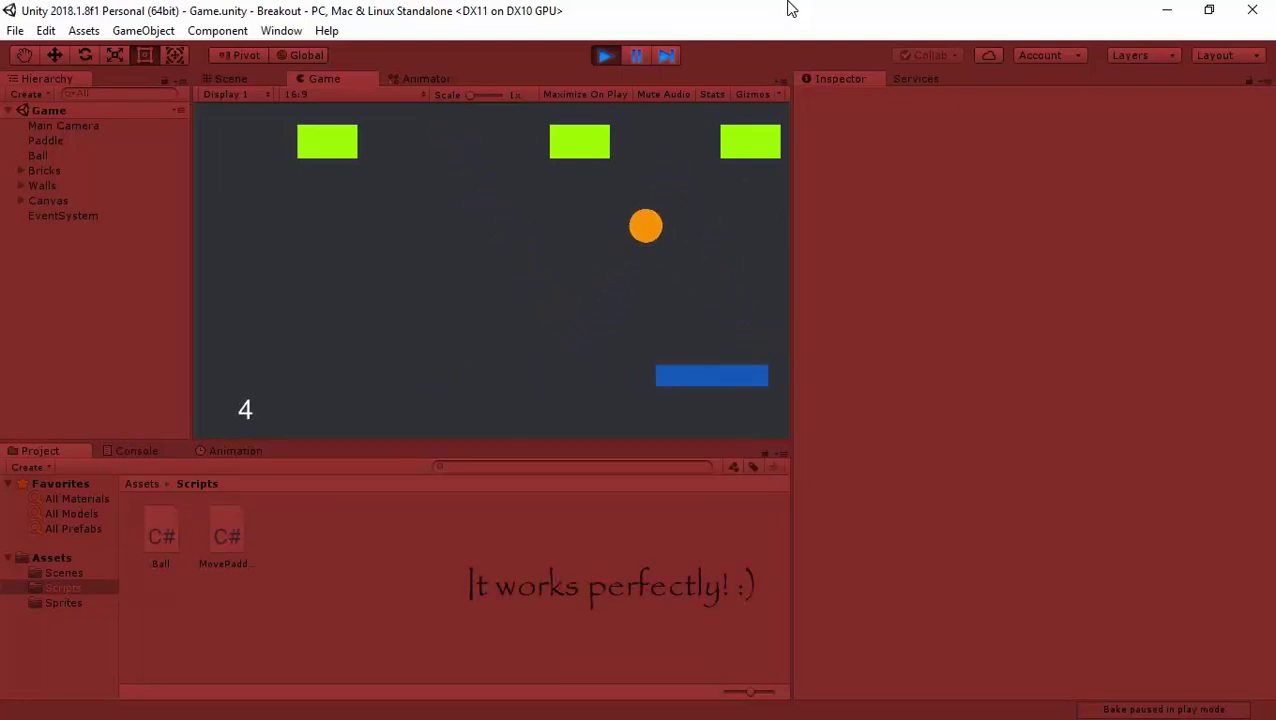
{"action": "key", "text": "Left"}
{"action": "key", "text": "Left"}
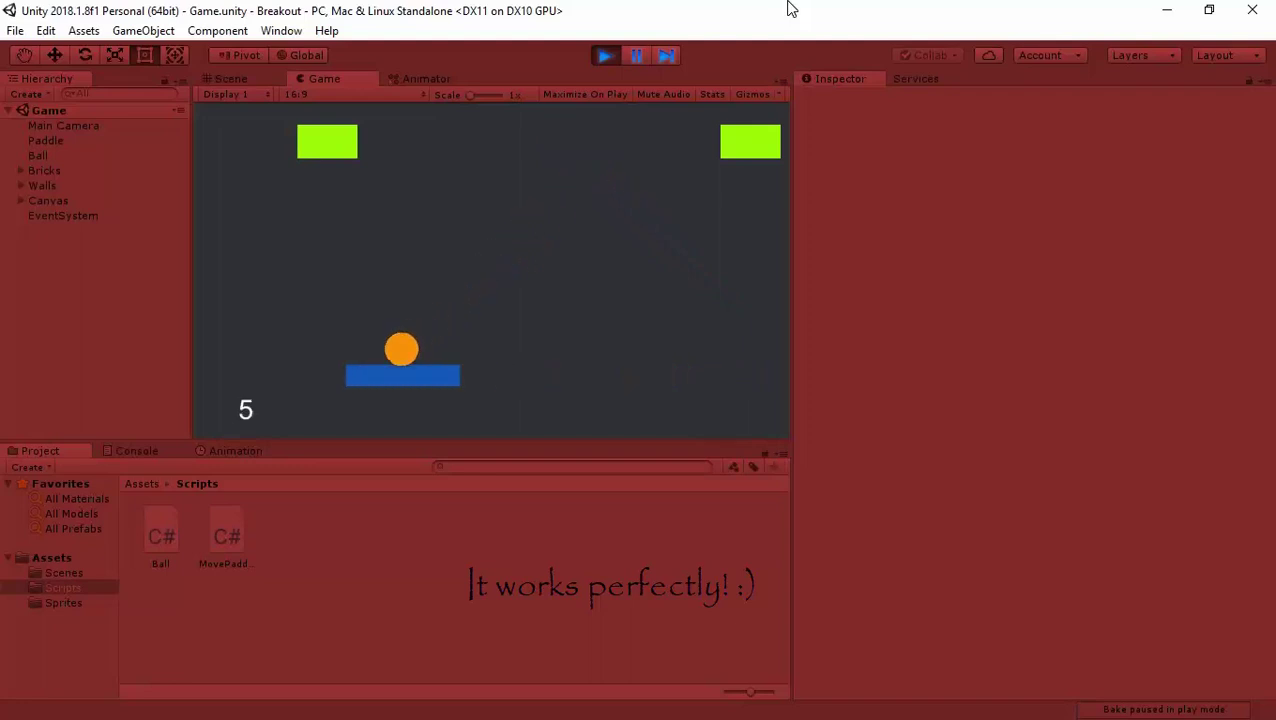